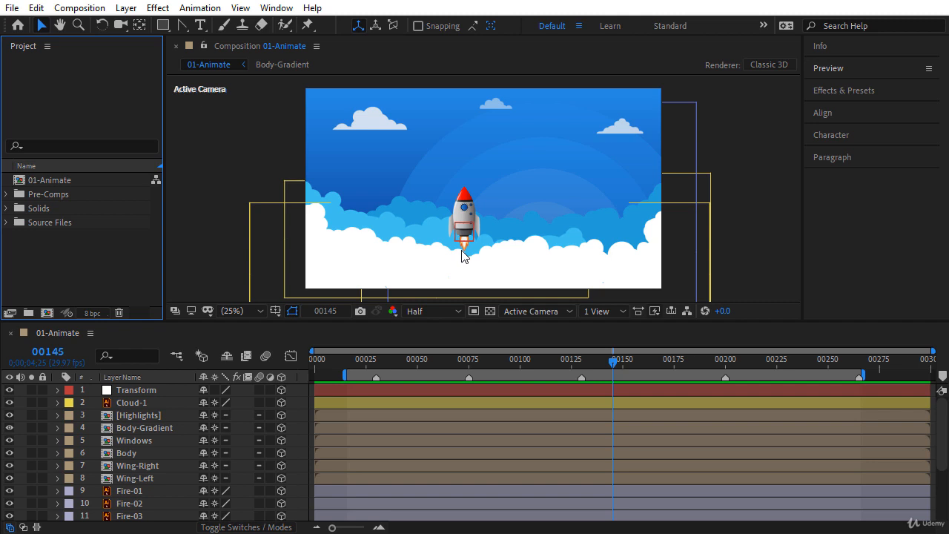
Step: Zoom and pan the Composition viewer in close on the rocket's flame
click(462, 256)
scroll(462, 255, up, 3)
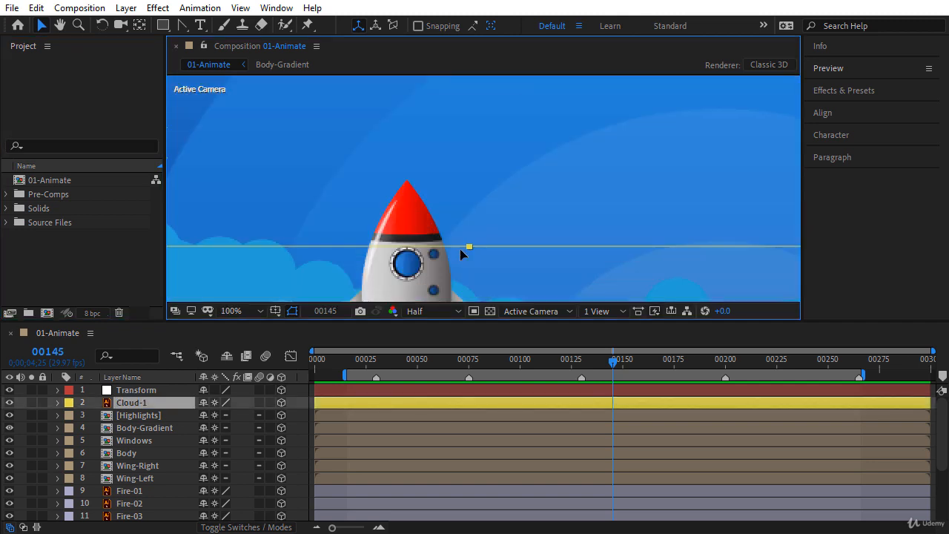
key(space)
drag(464, 242, 476, 153)
scroll(445, 178, up, 2)
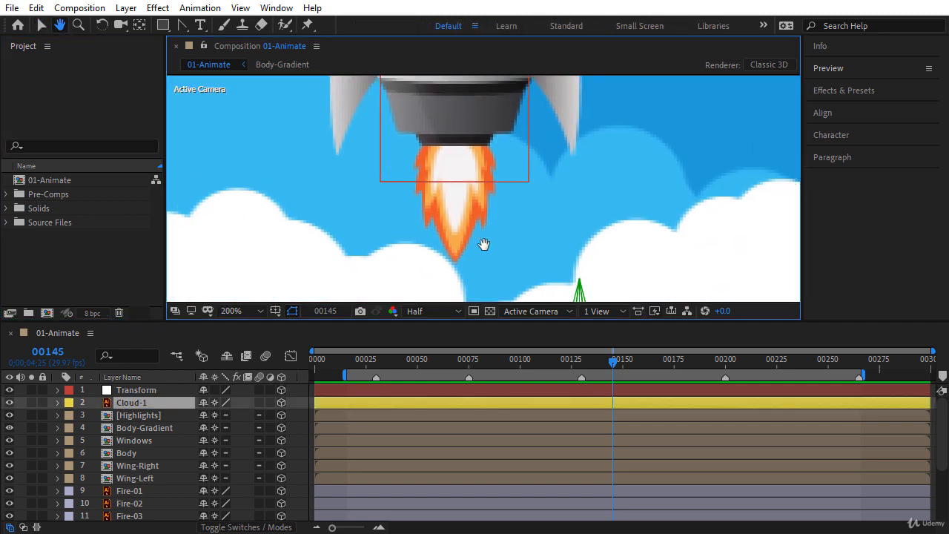
Step: Switch the preview resolution from Half to Full and select the Fire-01 layer
click(417, 312)
click(425, 347)
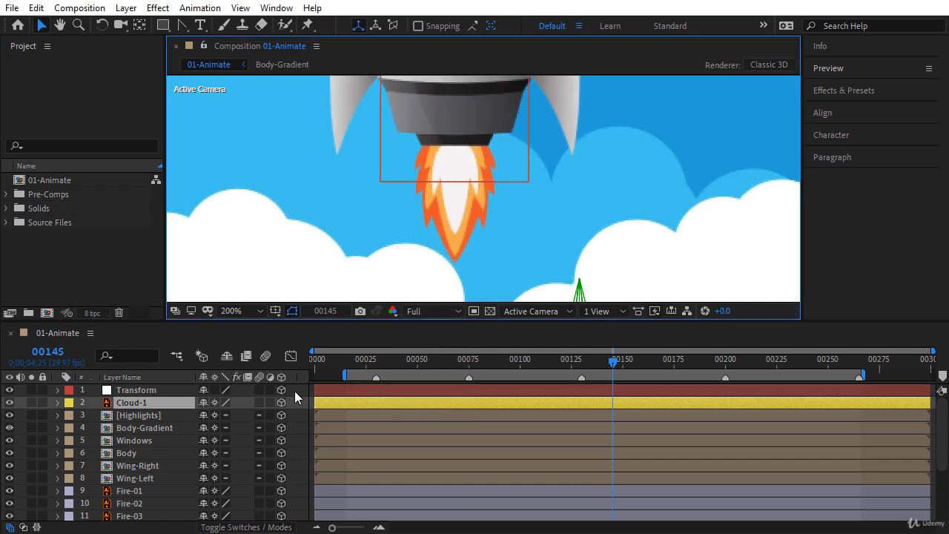
click(293, 394)
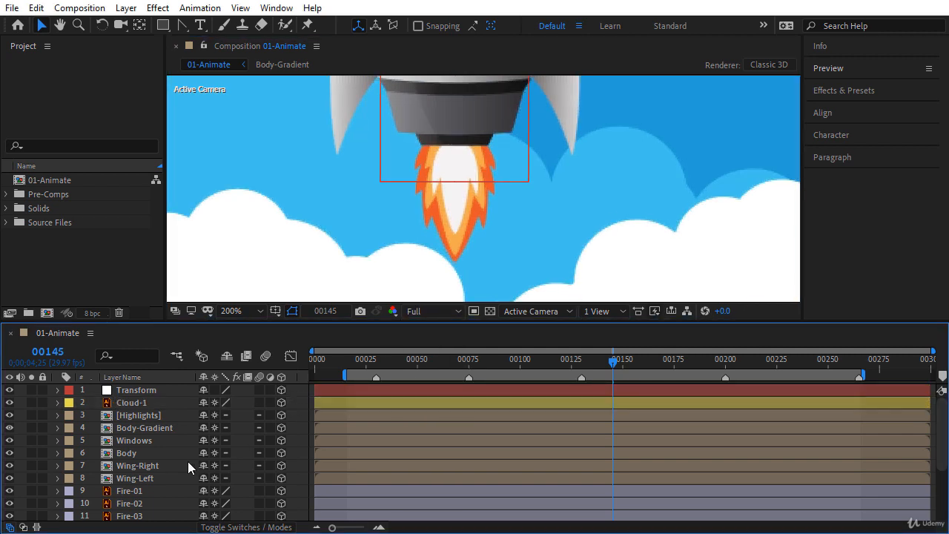
click(132, 491)
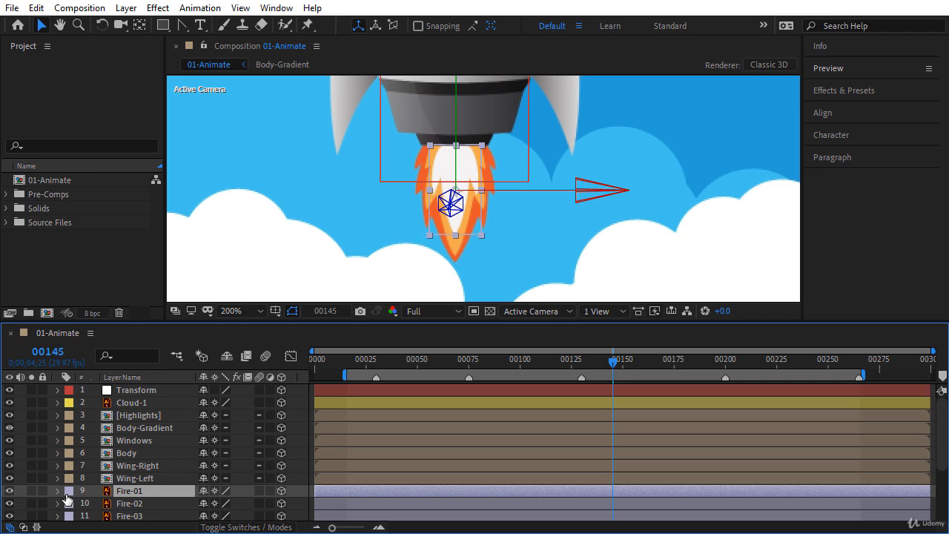
Step: Change Fire-01's label colour from Lavender to Purple
click(69, 503)
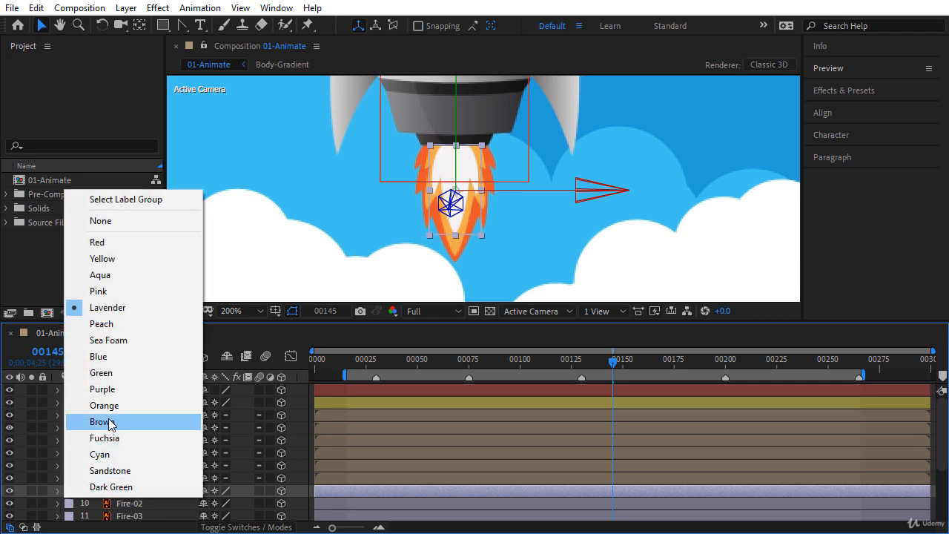
click(108, 389)
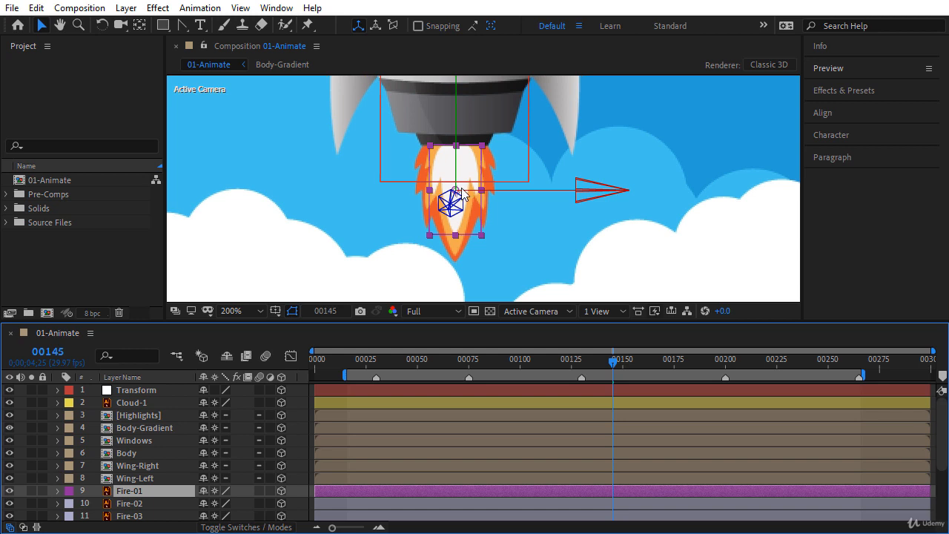
scroll(460, 195, up, 3)
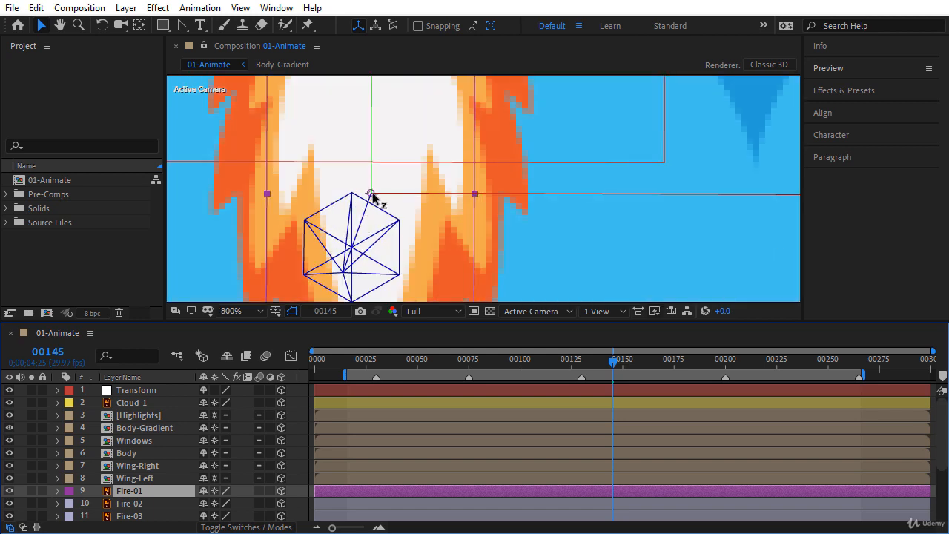
scroll(371, 195, down, 1)
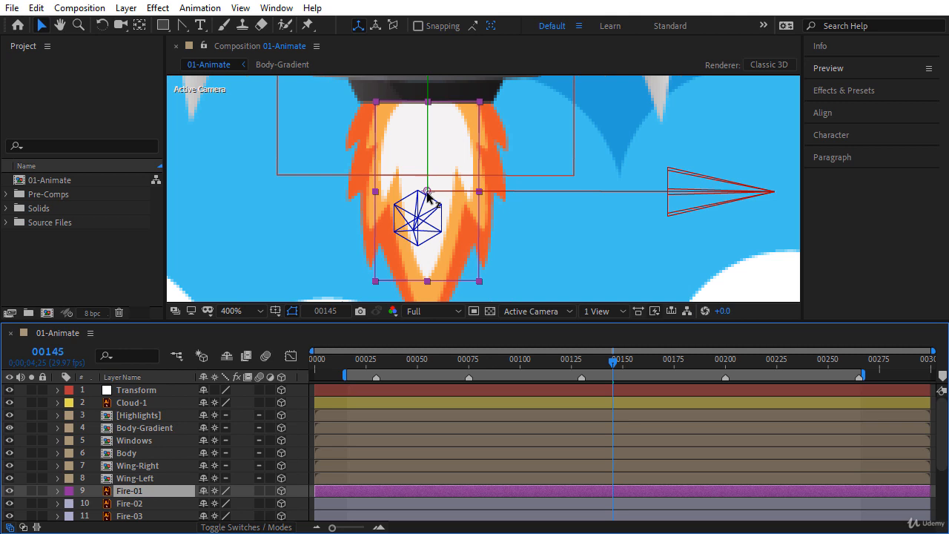
Step: Try Fire-01's Scale at 75% and 70%, then undo back to 100%
key(s)
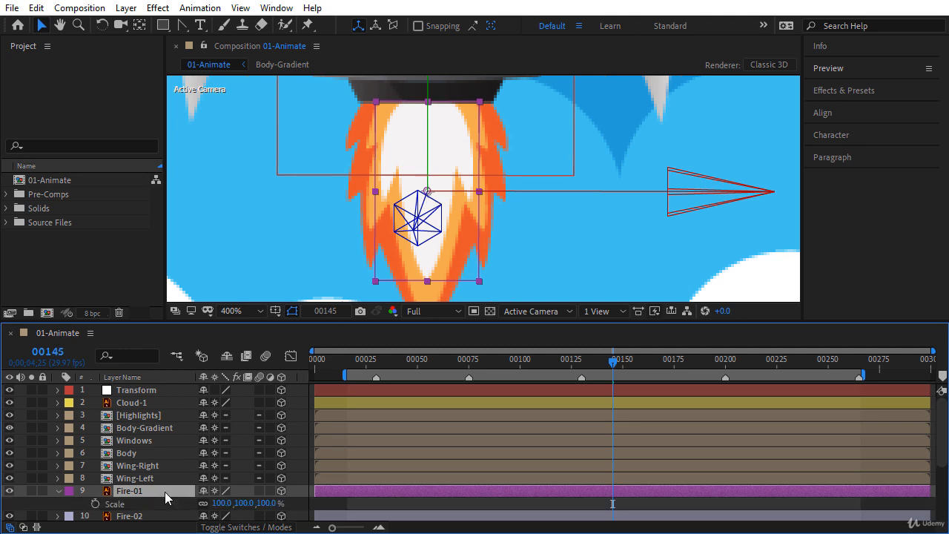
click(222, 503)
text(75)
key(Return)
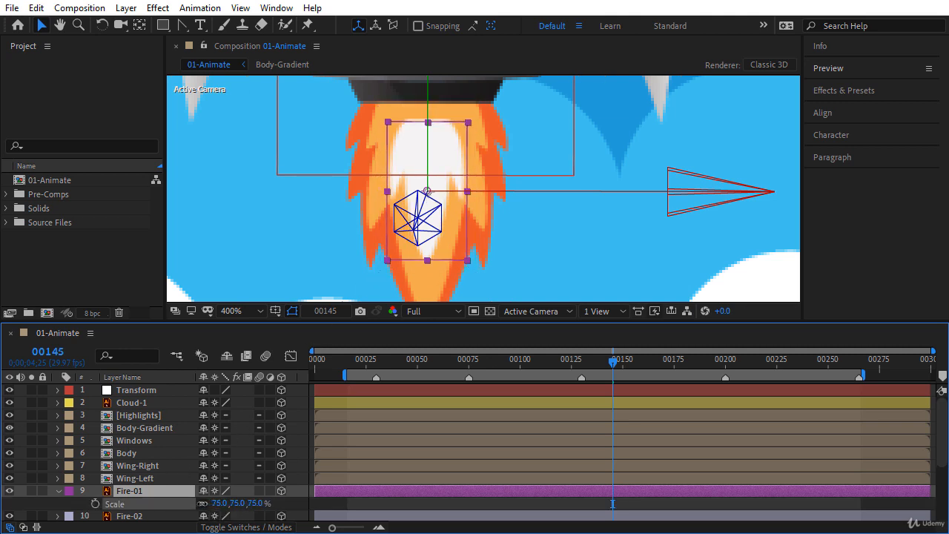
drag(207, 503, 202, 503)
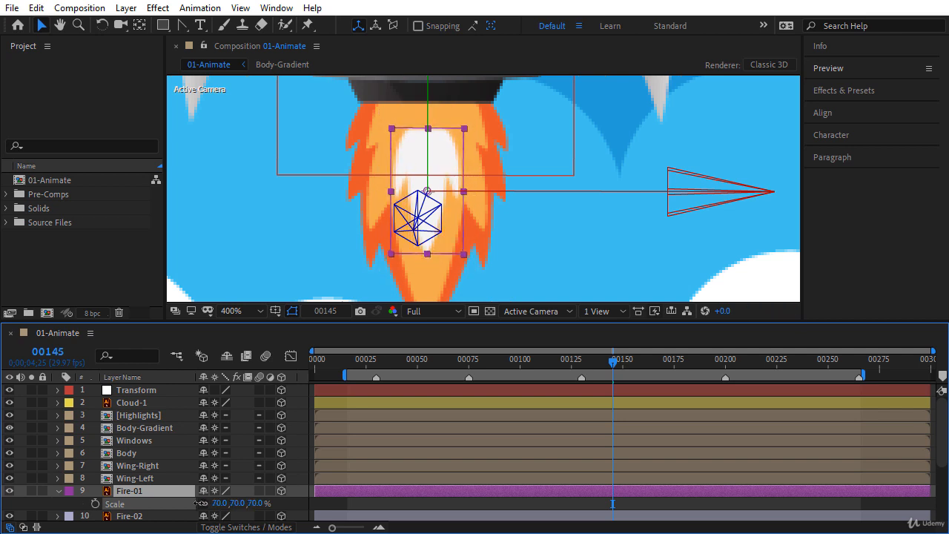
key(ctrl+z)
key(ctrl+z)
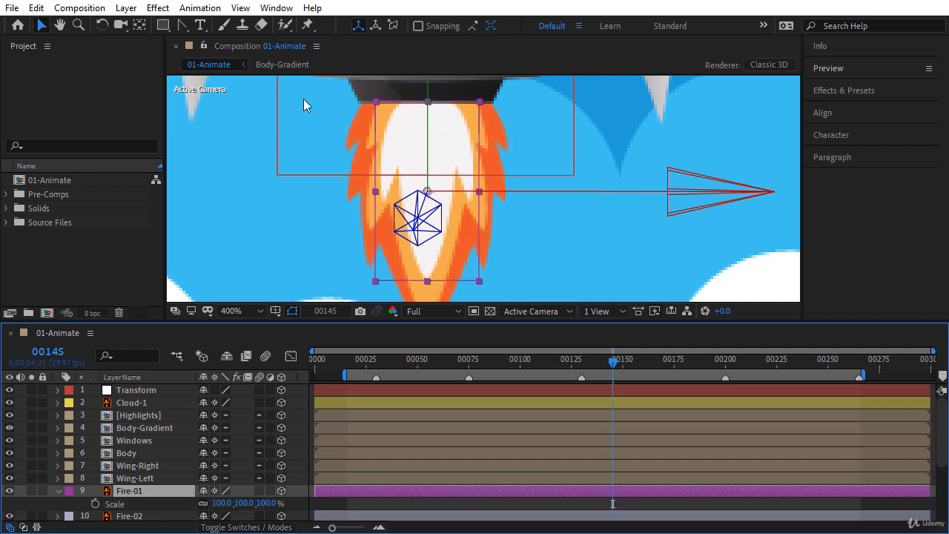
Step: Move Fire-01's anchor point up to the top of the flame at the nozzle
click(139, 28)
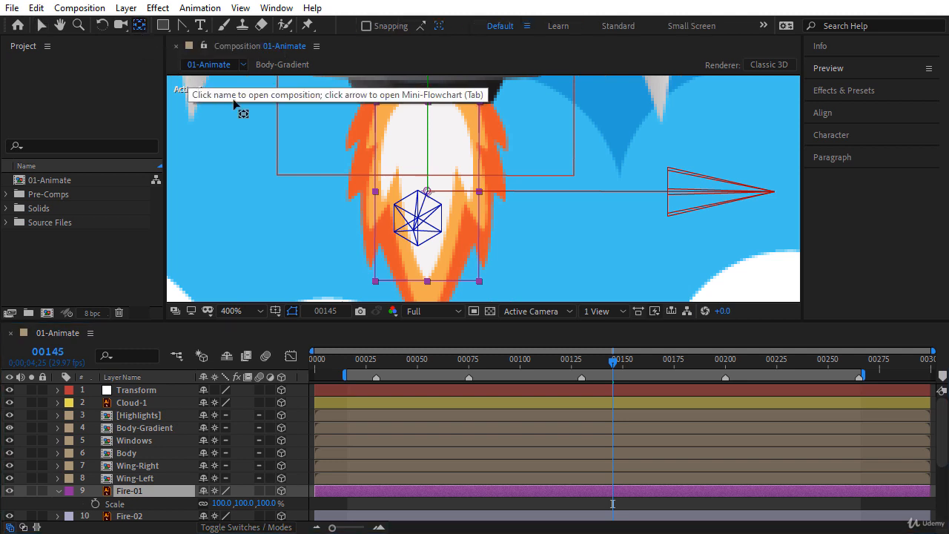
drag(427, 192, 430, 131)
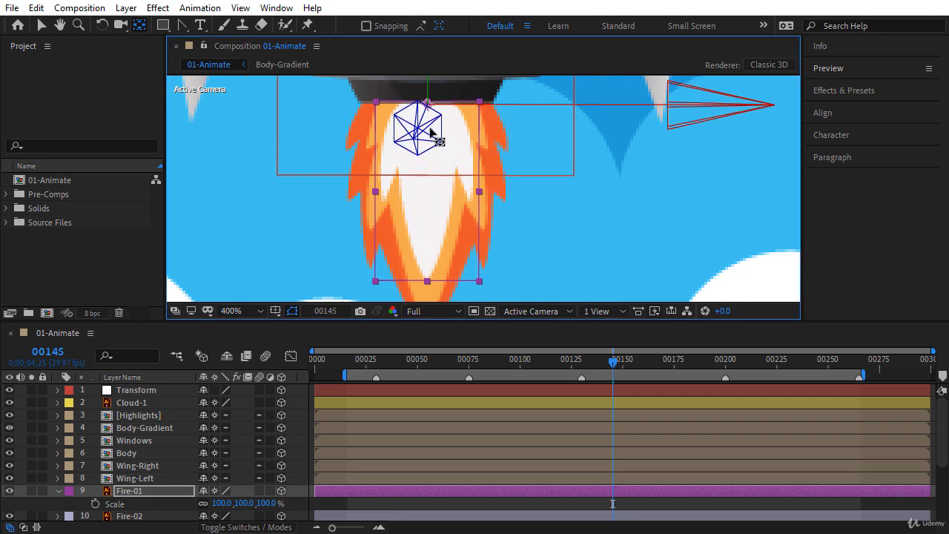
click(61, 496)
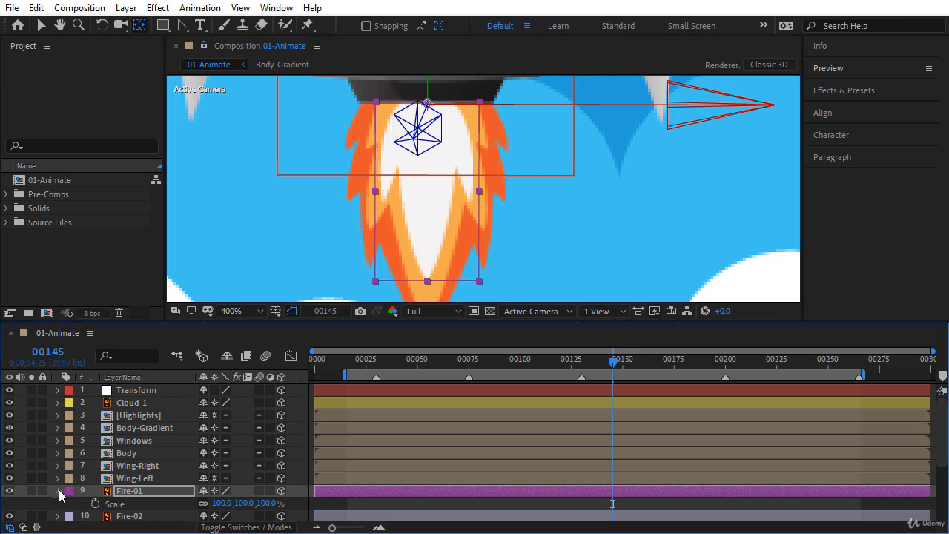
click(60, 493)
scroll(159, 483, down, 2)
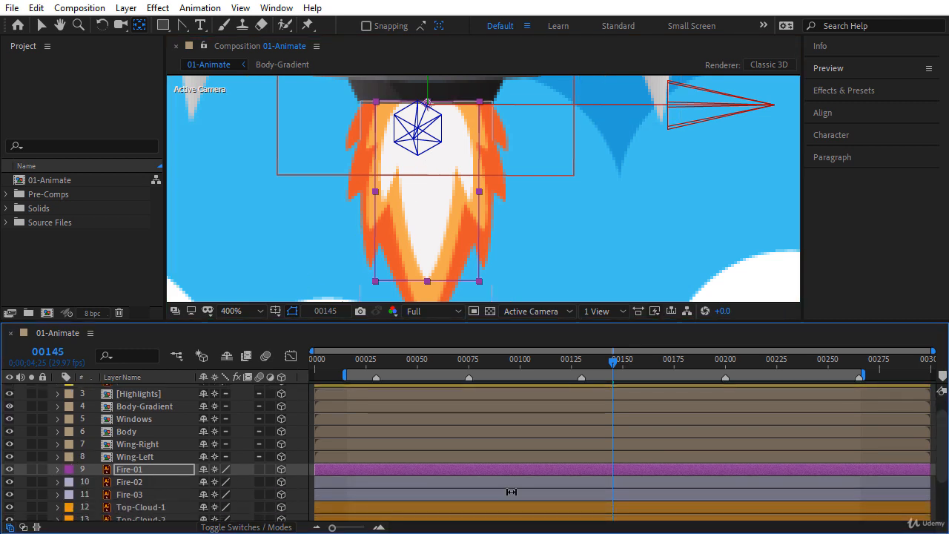
Step: Move the Fire-02 and Fire-03 anchor points up to the tops of their flames
click(160, 482)
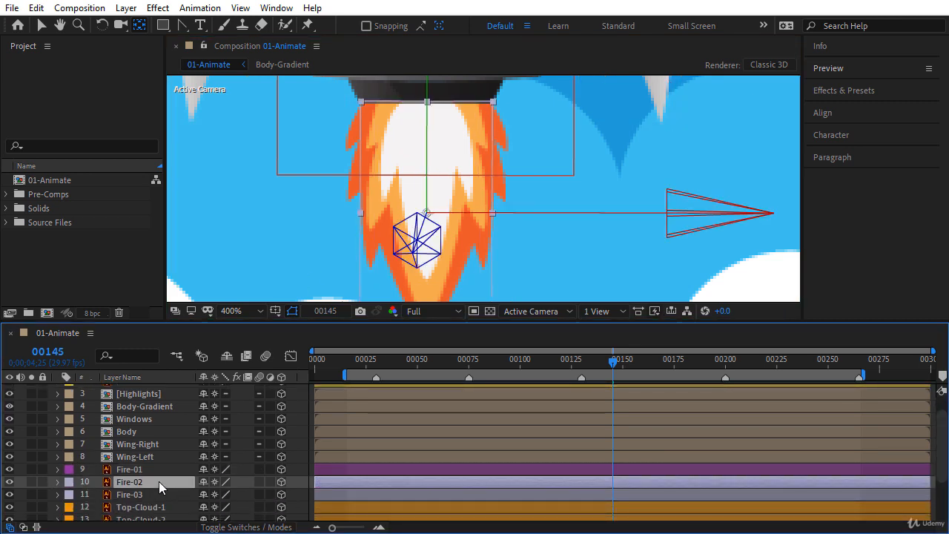
click(137, 28)
drag(427, 190, 437, 74)
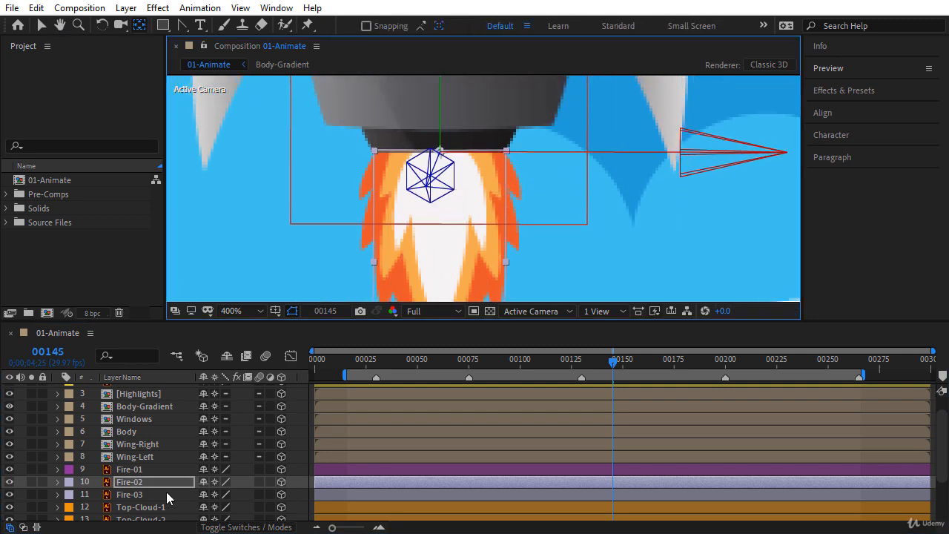
click(167, 495)
drag(443, 193, 443, 69)
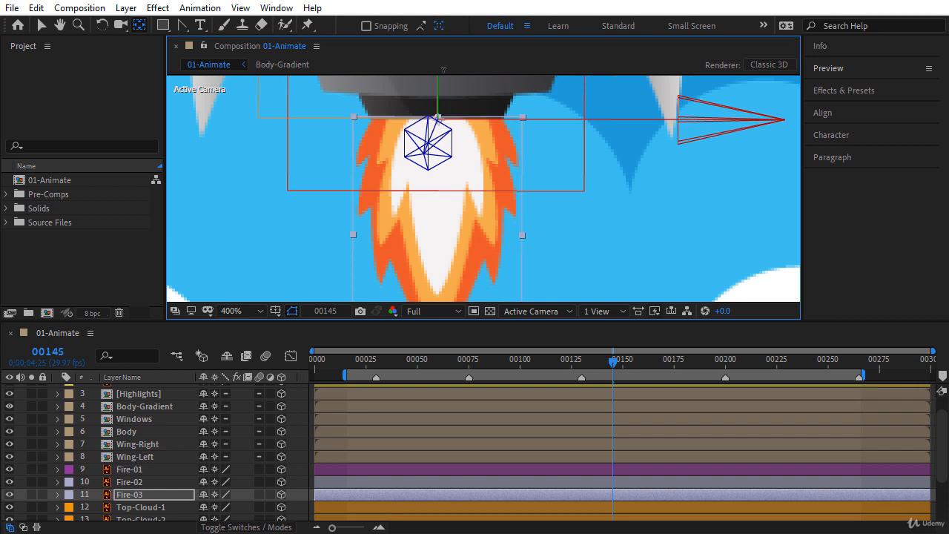
Step: Check that Fire-01 scales from the top, undo to 100%, and return to the Selection tool
key(s)
click(145, 471)
key(s)
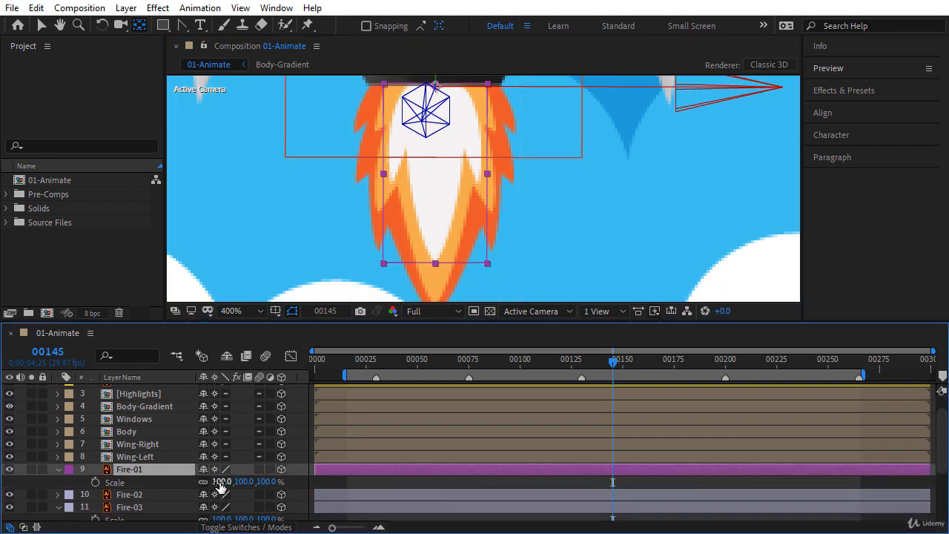
drag(220, 486, 196, 479)
key(ctrl+z)
click(59, 469)
click(58, 495)
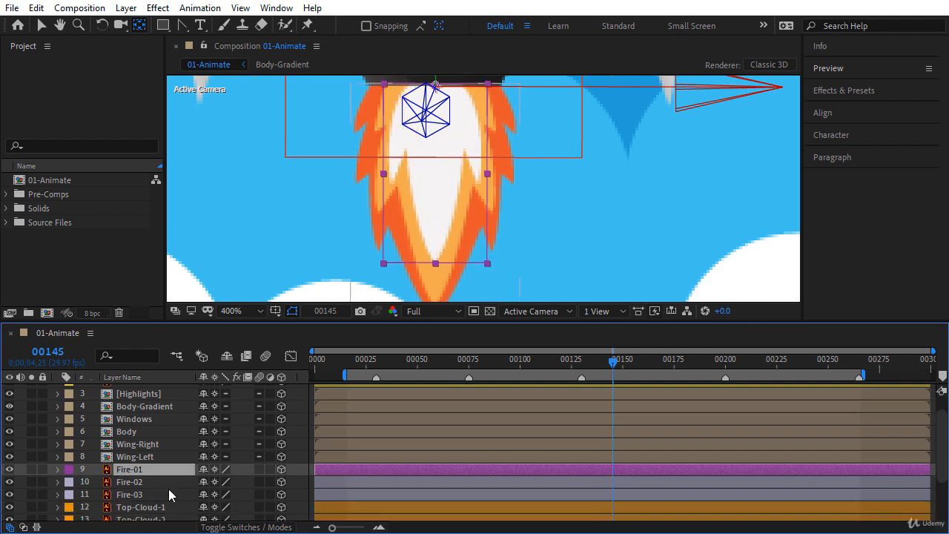
click(299, 445)
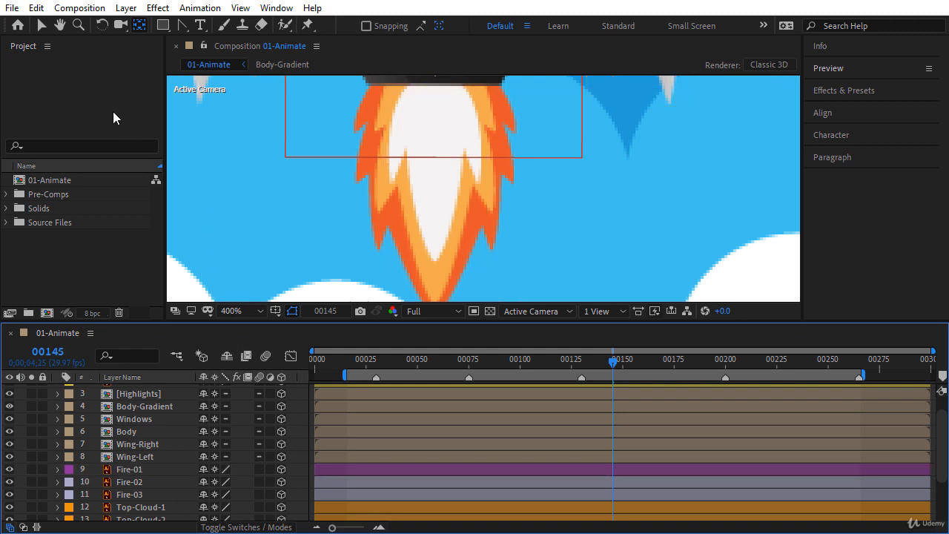
click(42, 26)
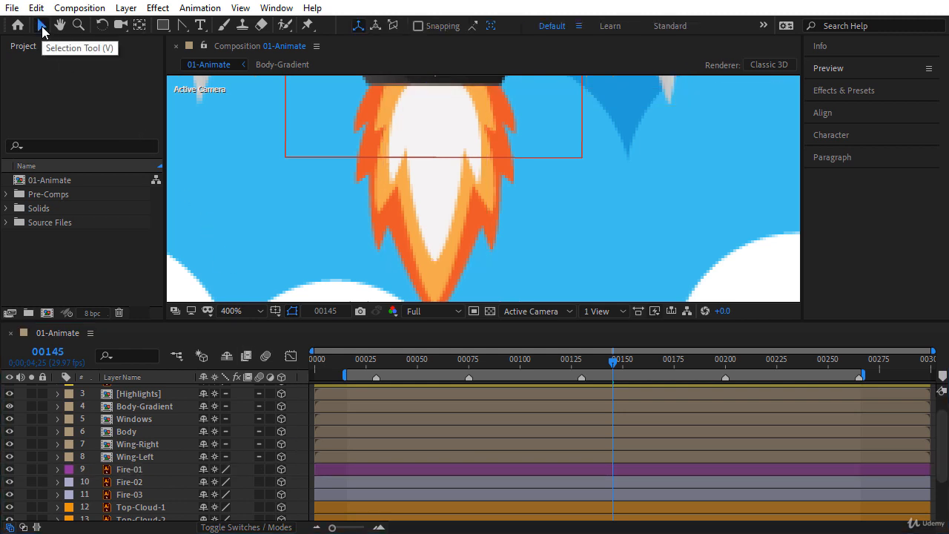
Step: Set the preview to 100% magnification and pan to show the whole rocket
click(236, 311)
click(242, 197)
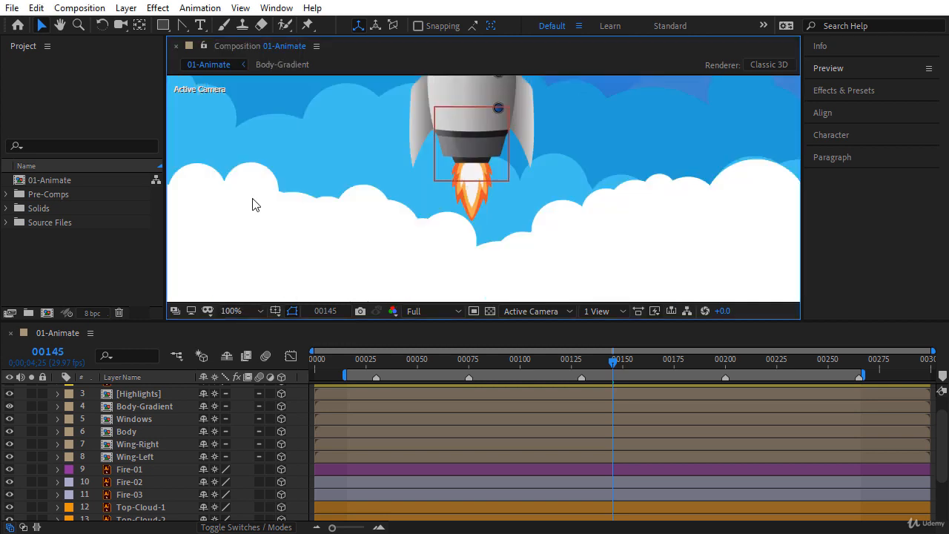
key(h)
drag(561, 171, 595, 220)
key(v)
scroll(943, 419, up, 2)
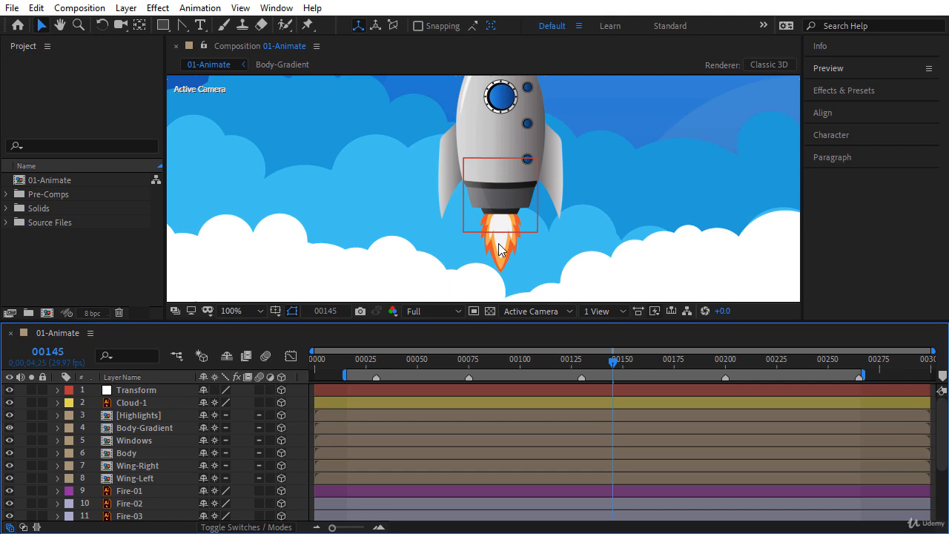
Step: Add a new null object layer named Control
click(126, 7)
mouse_move(155, 28)
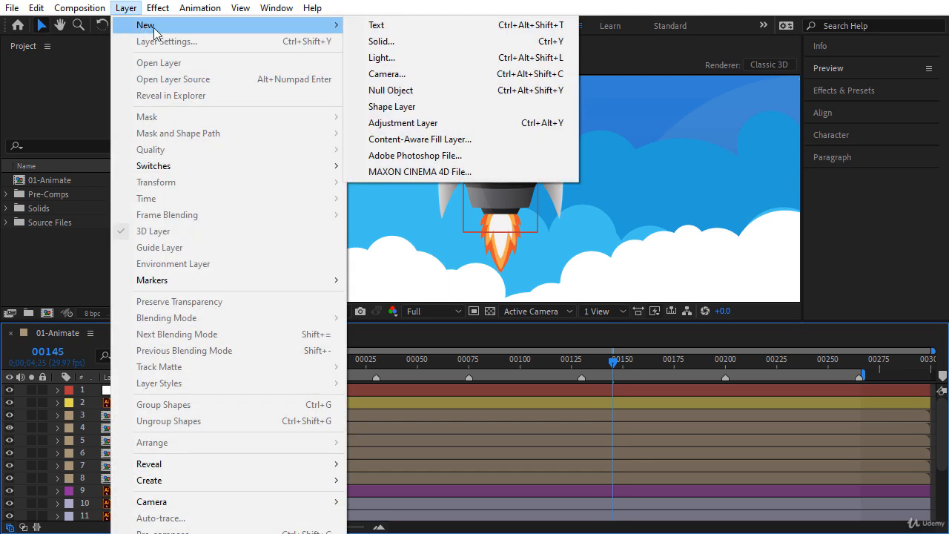
click(397, 90)
key(Return)
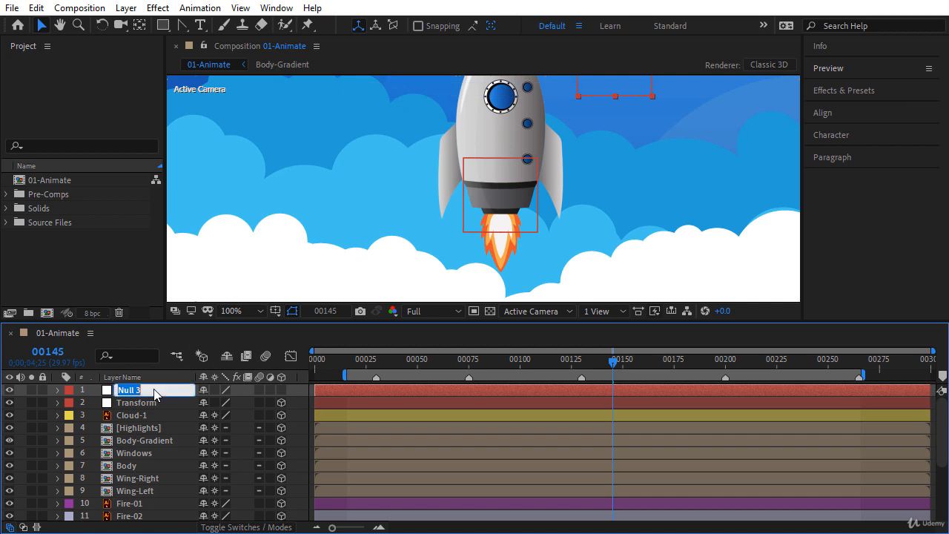
text(Control)
key(Return)
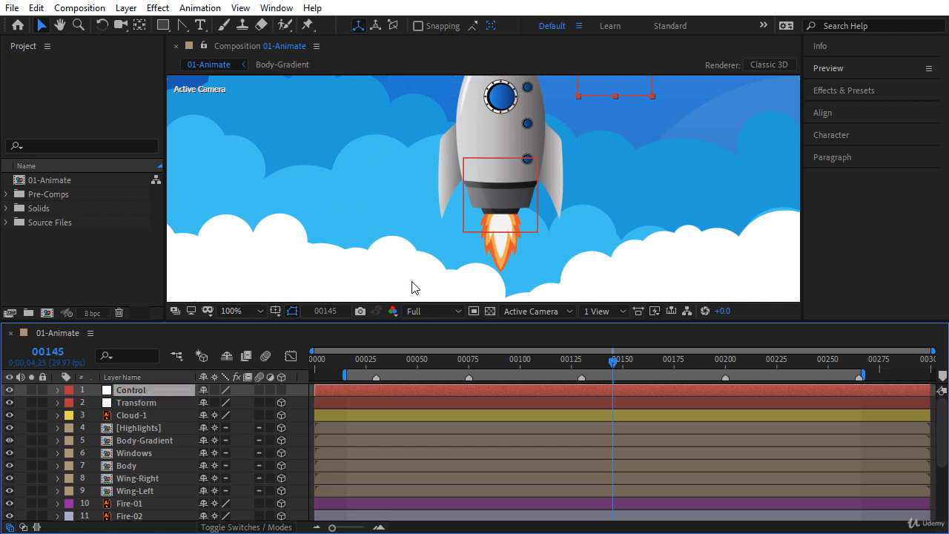
Step: Move the Control null to the composition's lower-left corner, viewed at 25% zoom
key(space)
drag(642, 167, 671, 217)
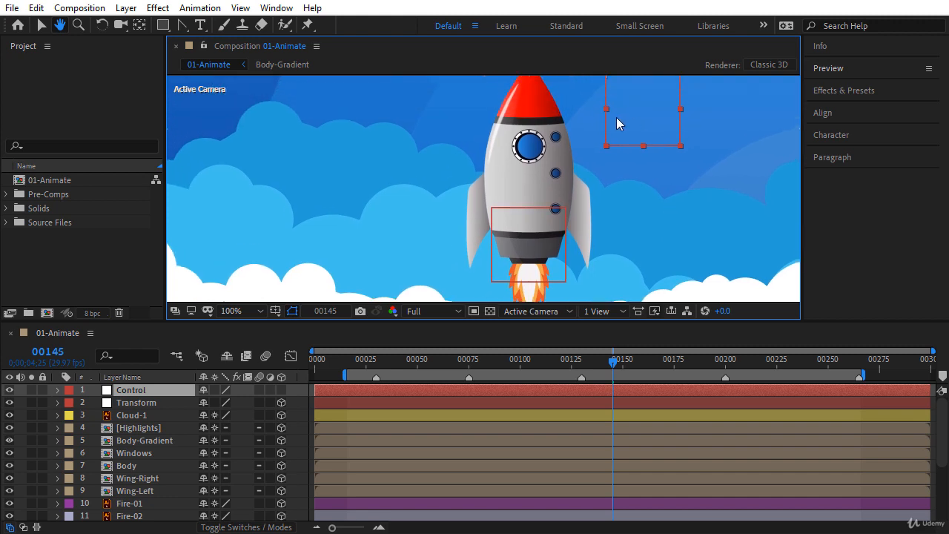
drag(616, 118, 187, 267)
key(space)
drag(390, 262, 434, 199)
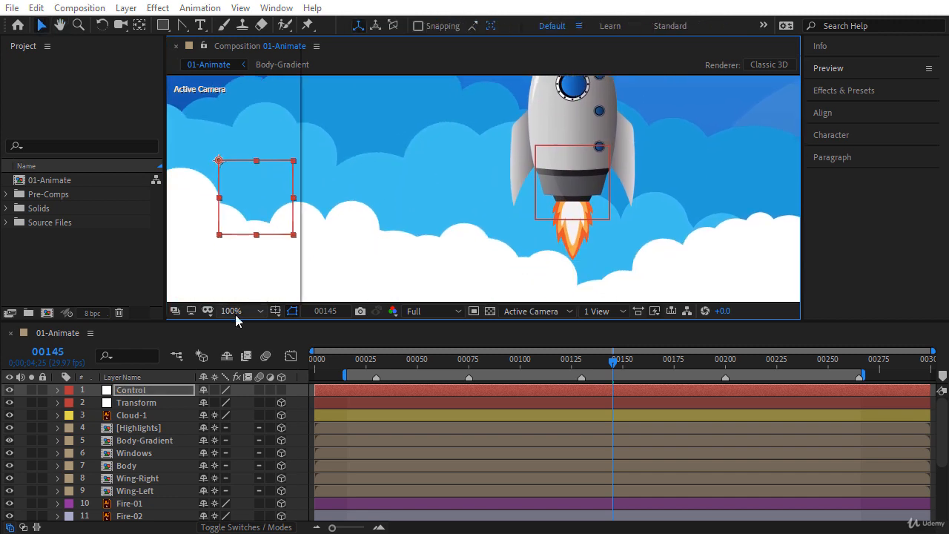
click(235, 311)
click(245, 146)
drag(355, 261, 304, 287)
click(162, 391)
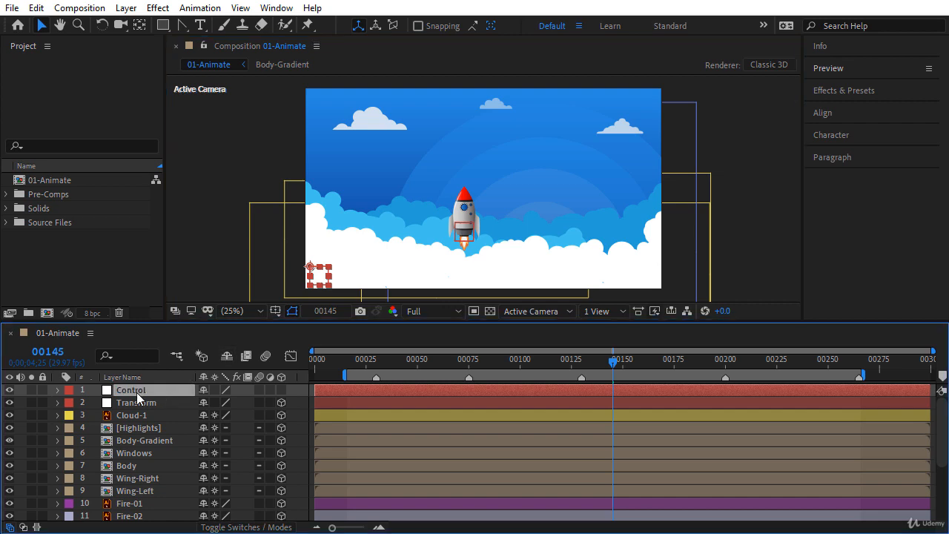
Step: Add a Slider Control effect to the Control null and lock its widened Effect Controls panel
click(155, 9)
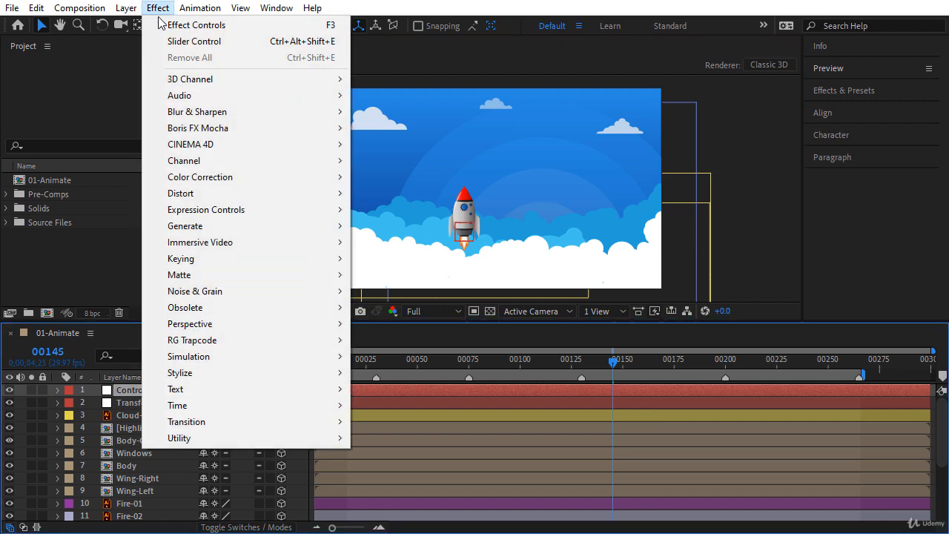
mouse_move(209, 213)
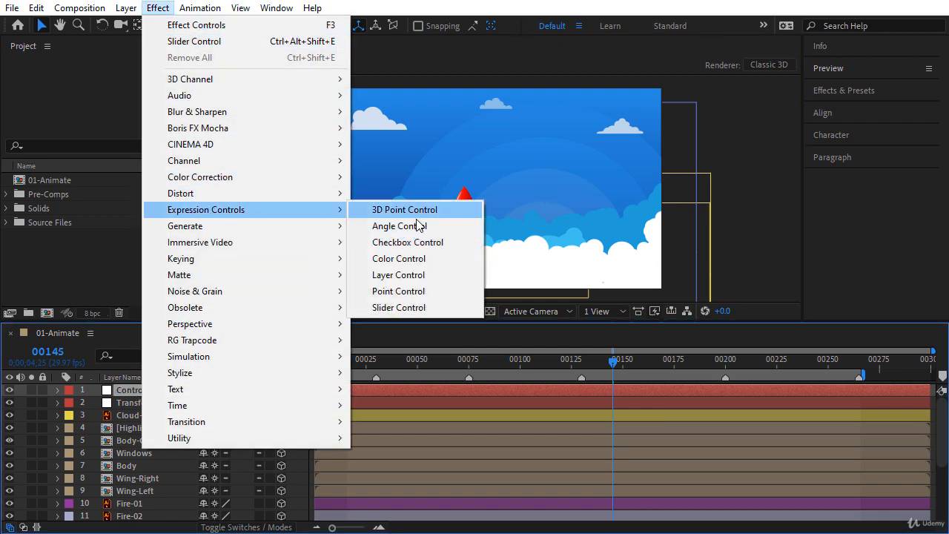
click(400, 316)
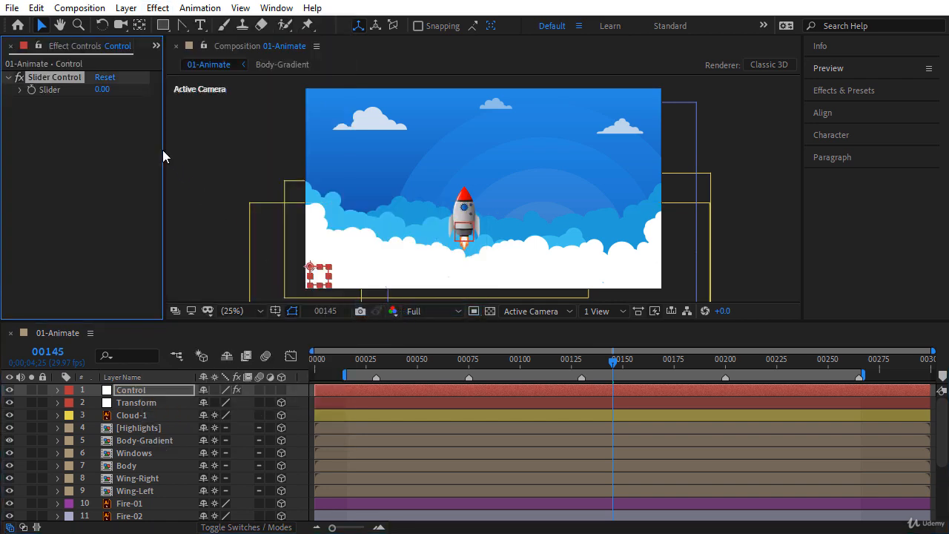
drag(164, 156, 217, 159)
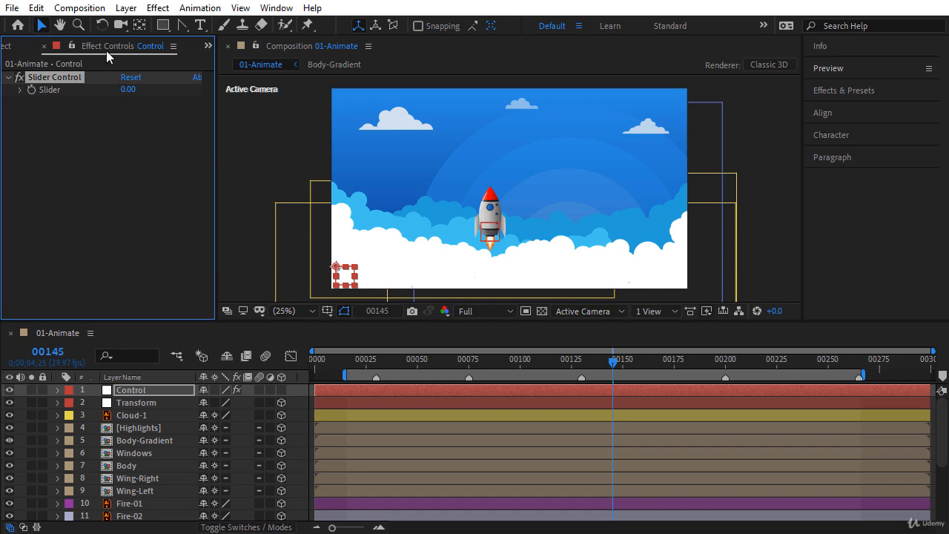
click(163, 8)
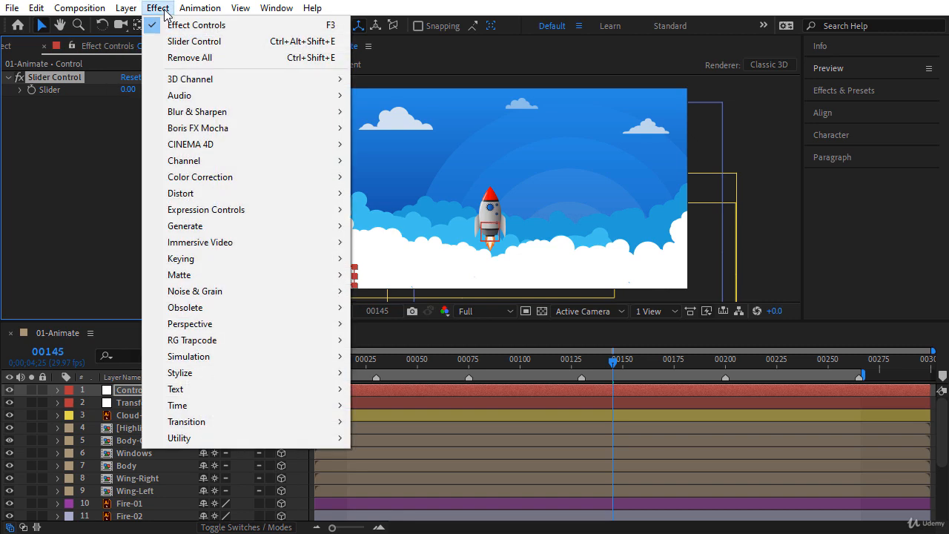
click(329, 24)
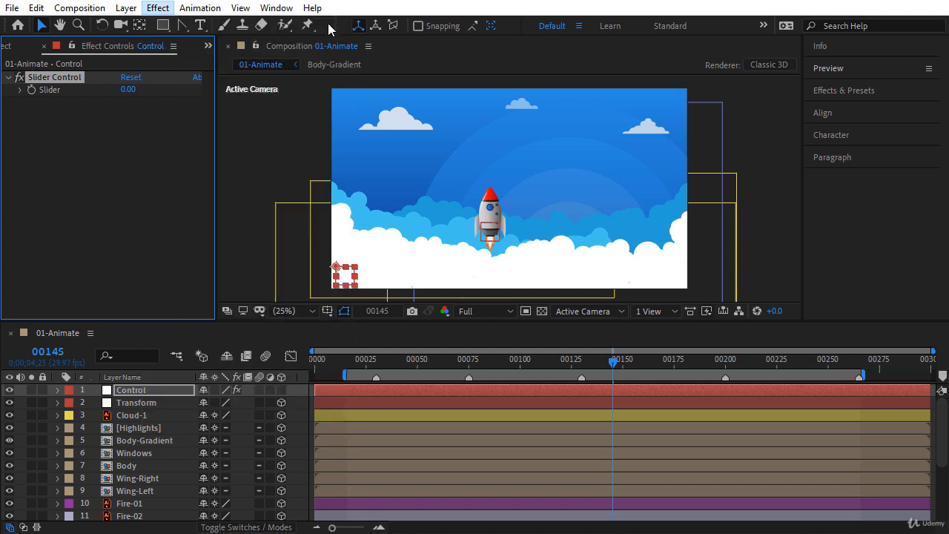
click(72, 46)
Step: Rename the Control null's Slider Control effect to 'Fire-Scale'
key(Return)
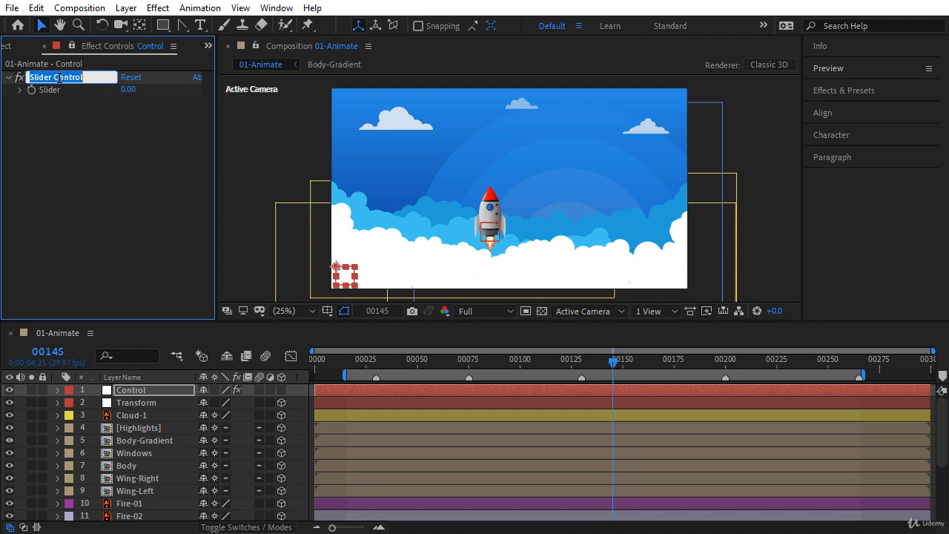
text(Fire-Scale)
key(Return)
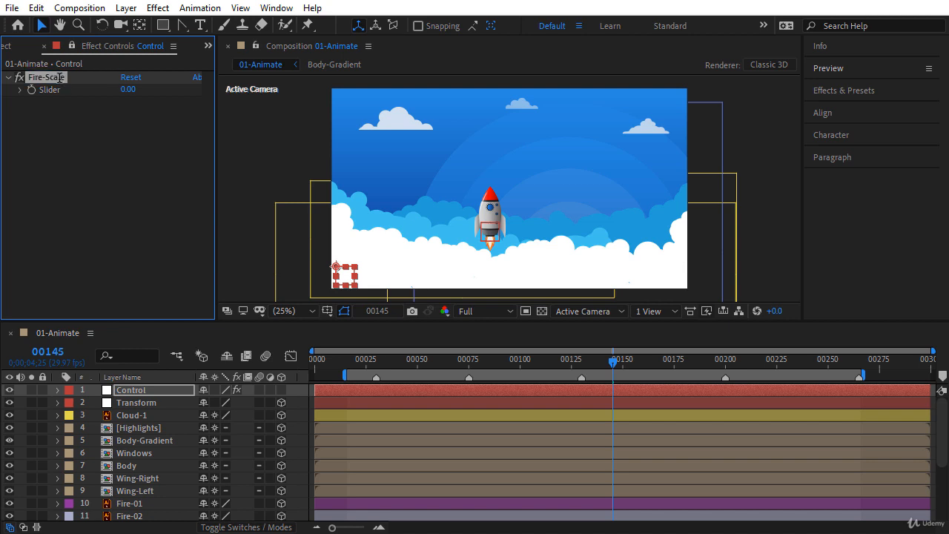
drag(942, 419, 942, 447)
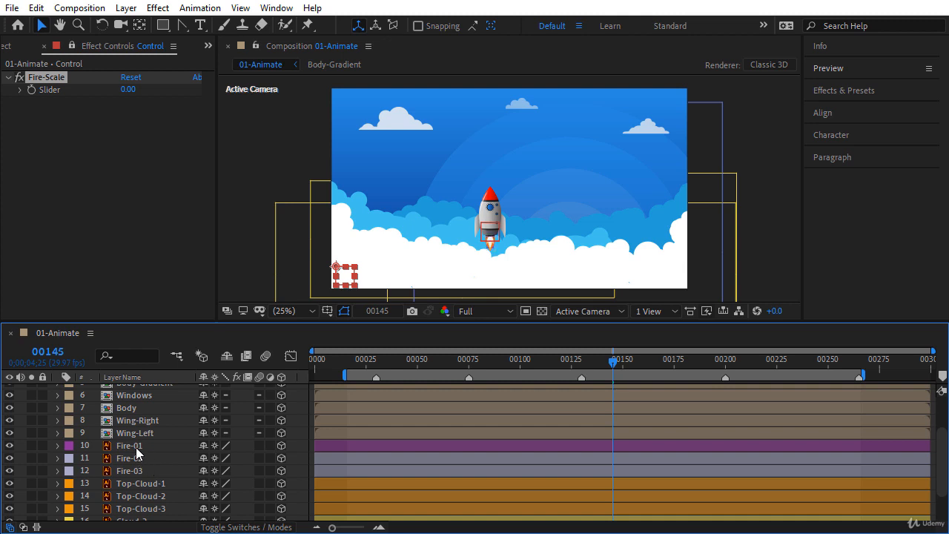
click(135, 447)
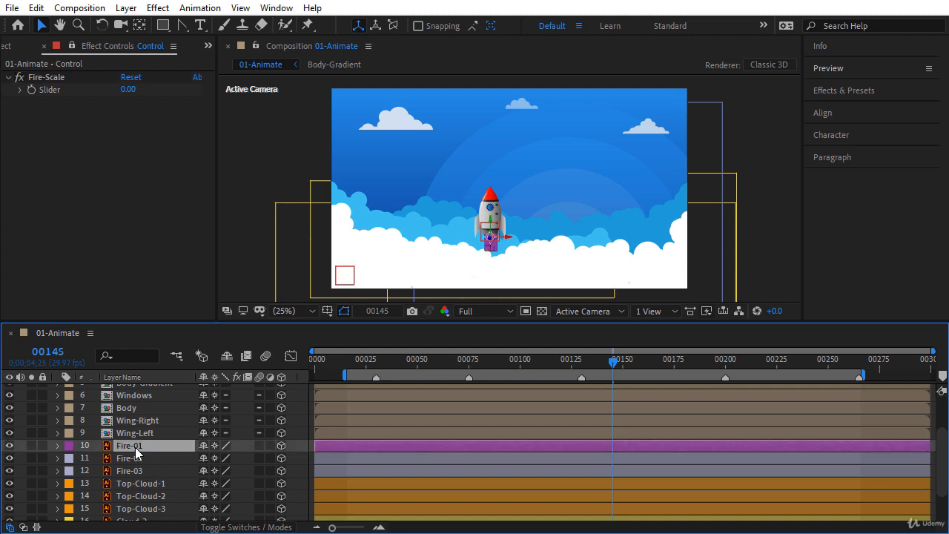
Step: Show Fire-01's Scale, unlink its proportions, and zoom the viewer in on the flame
key(s)
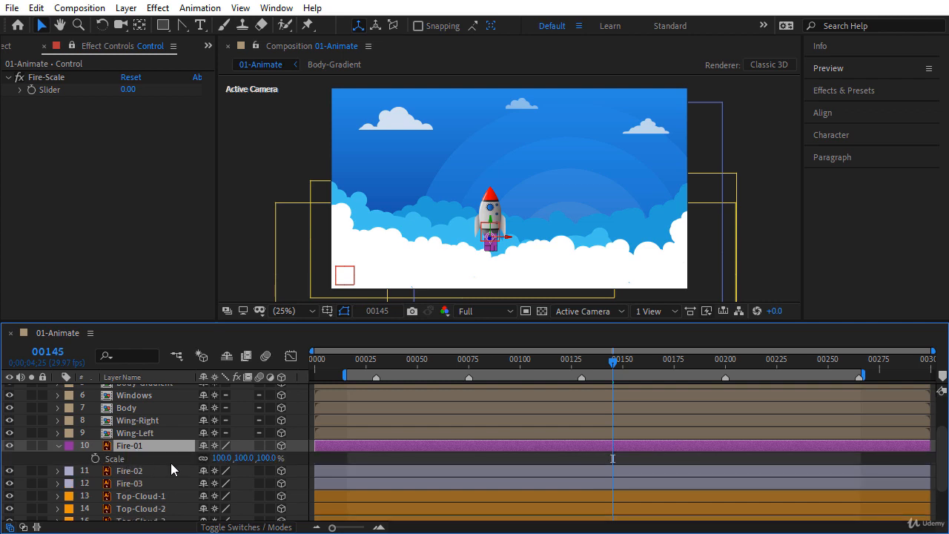
click(203, 458)
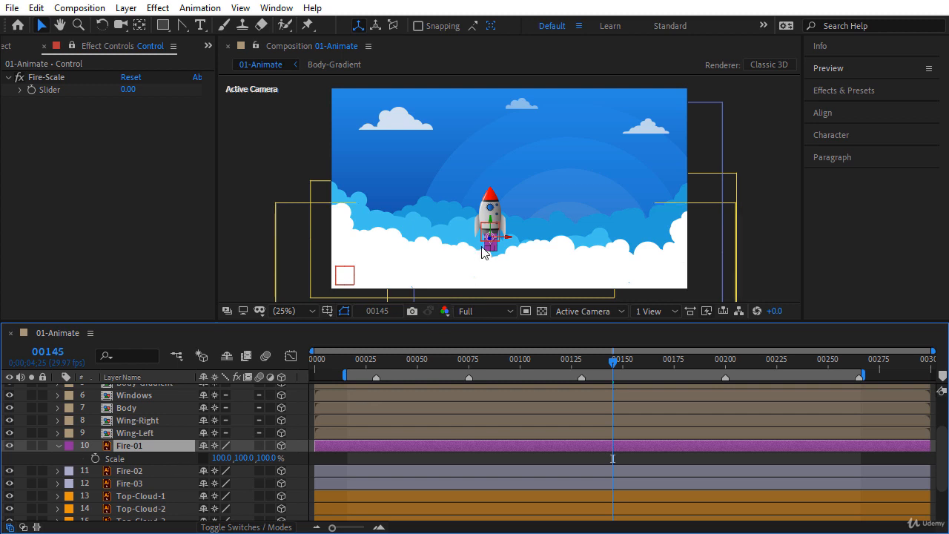
scroll(483, 254, up, 3)
drag(522, 296, 545, 155)
scroll(520, 178, up, 2)
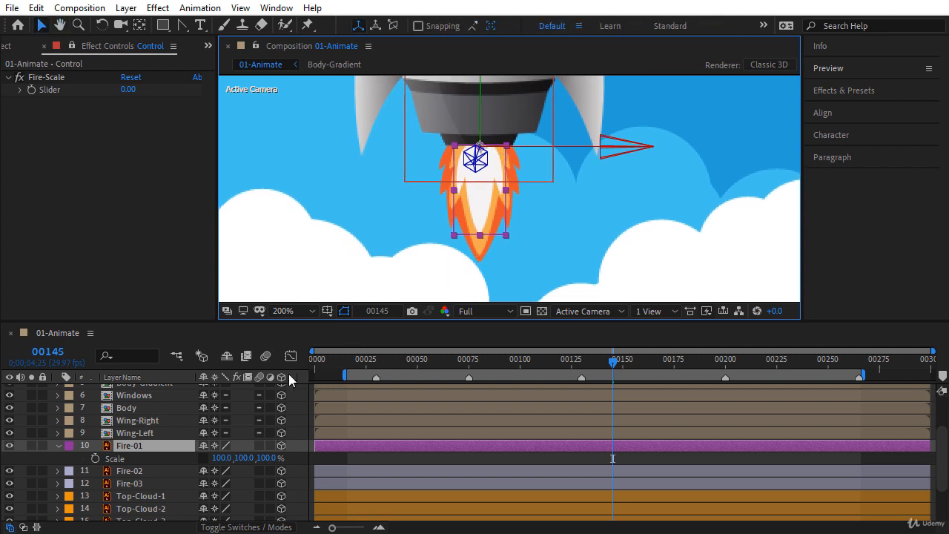
Step: Enable an expression on Fire-01's Scale and delete the default transform.scale text
alt+click(95, 460)
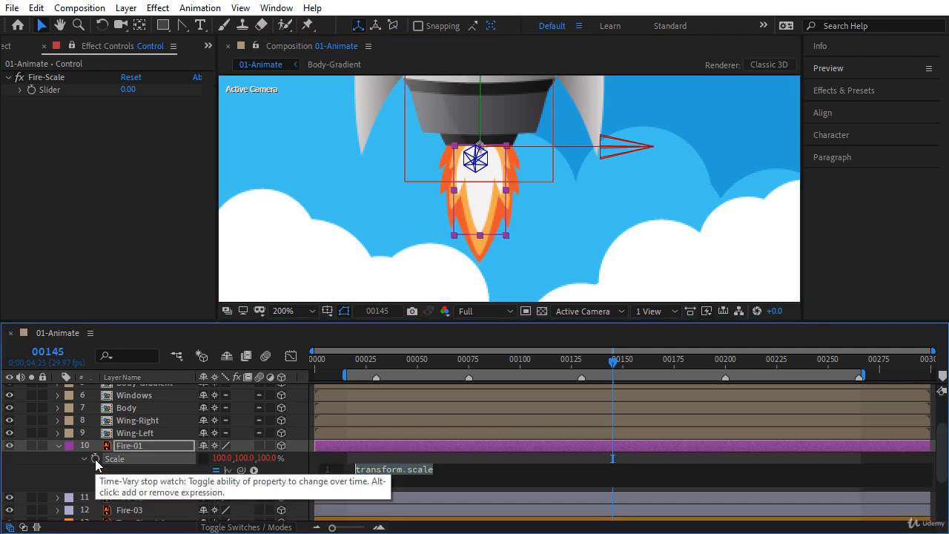
click(427, 474)
drag(350, 472, 418, 485)
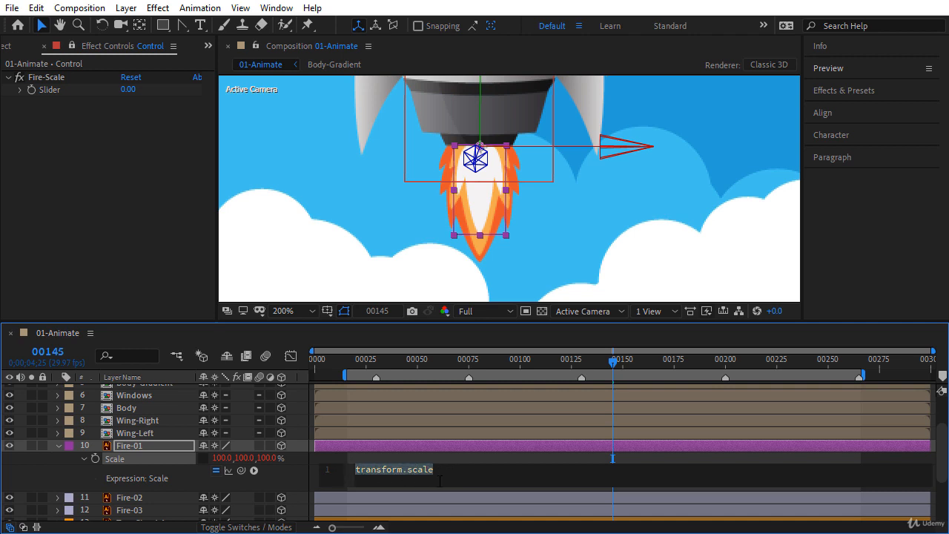
key(BackSpace)
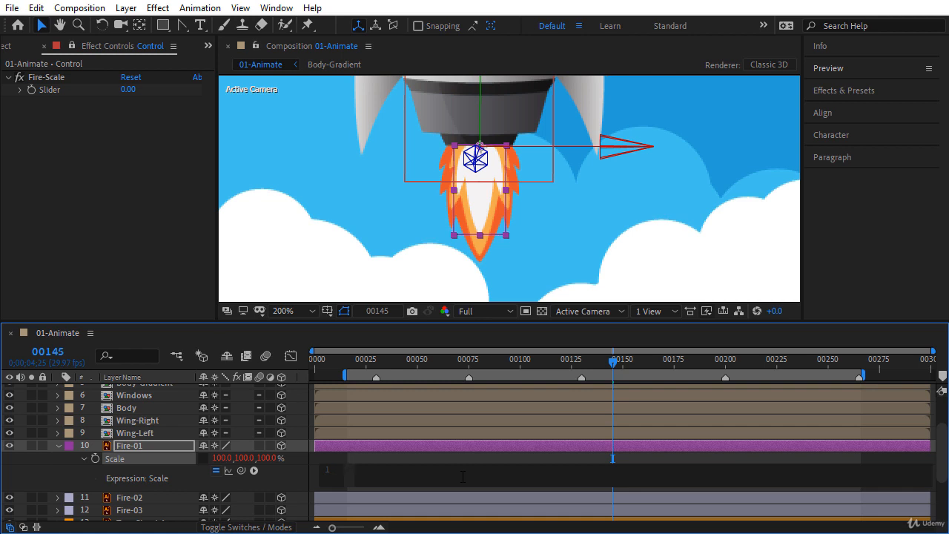
Step: Write wig = wiggle(25,15); then start a second expression line with [100,wig[1
text(wig)
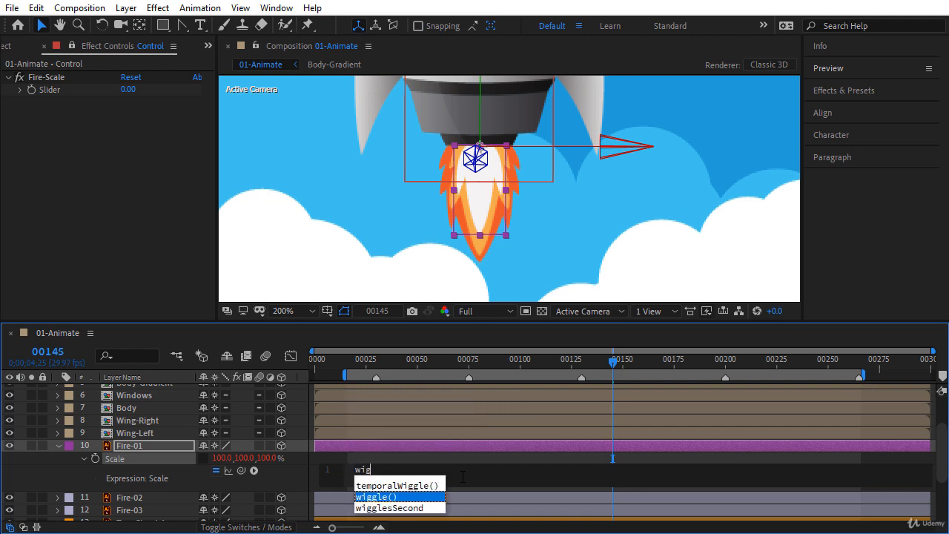
text( = wiggle)
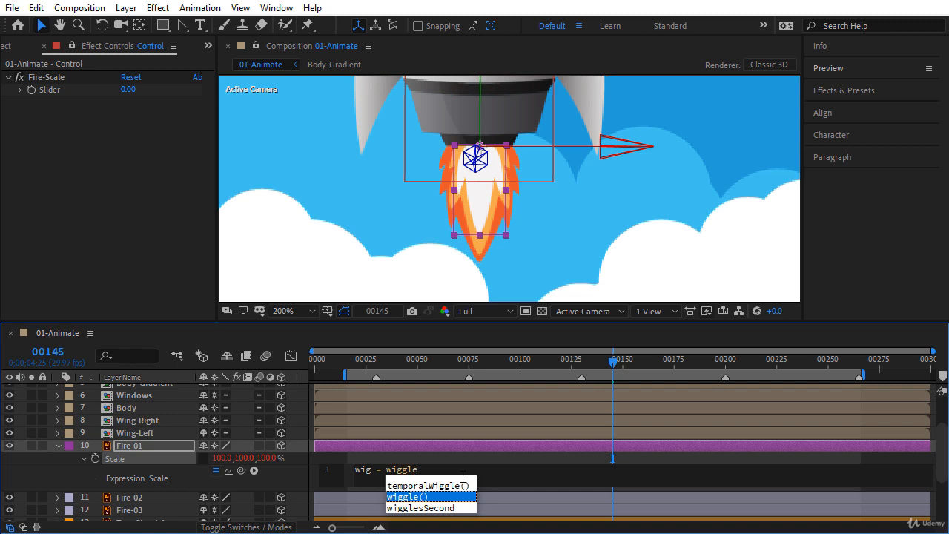
key(Return)
text(25)
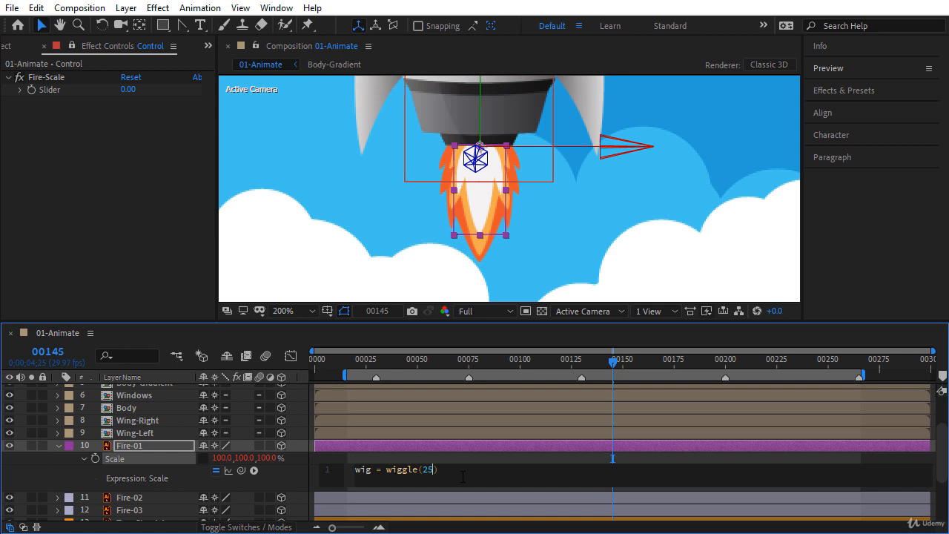
text(,15)
text(;)
key(Return)
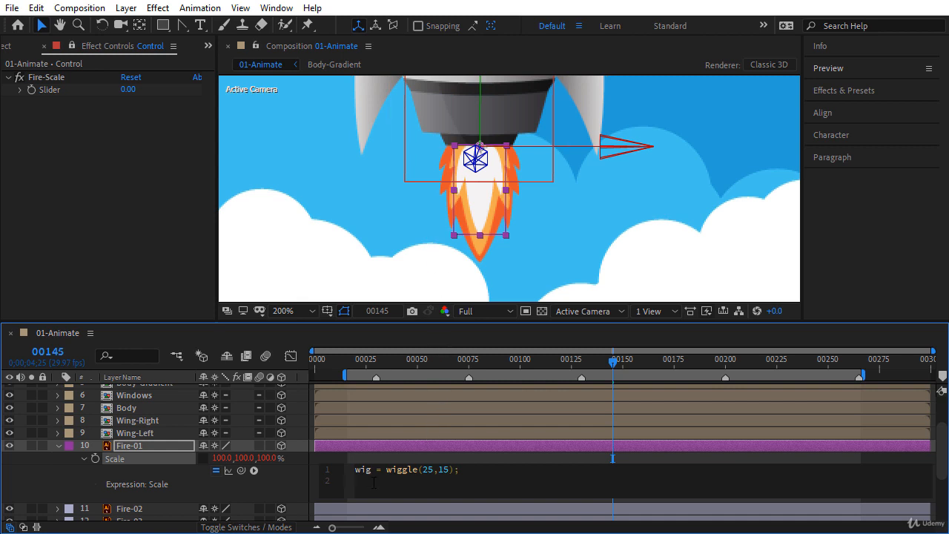
text([)
text(100,)
text(wig)
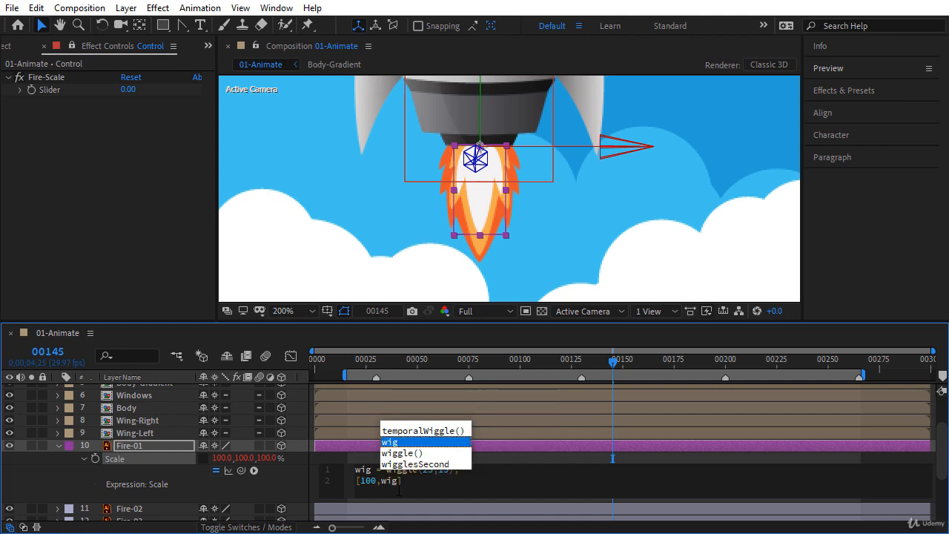
text([1)
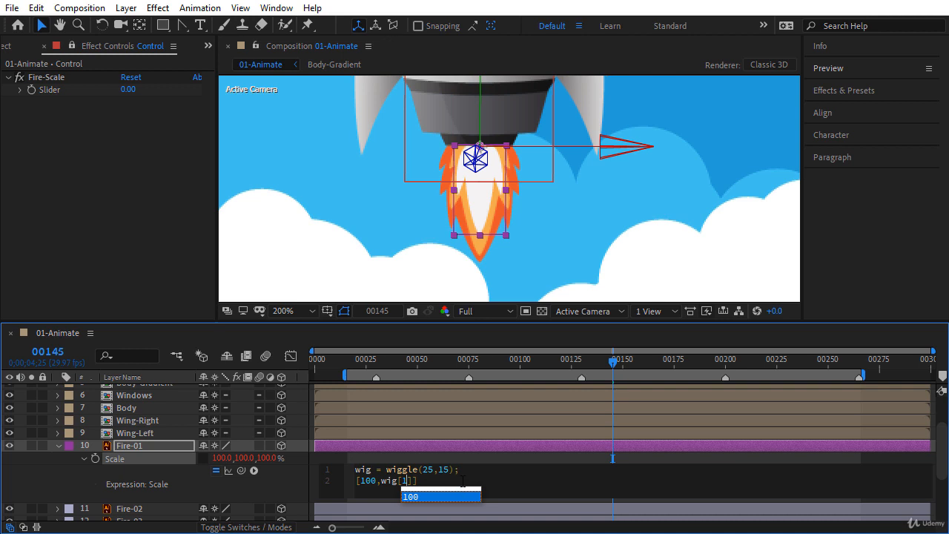
Step: Finish line 2 of Fire-01's Scale expression as [100,wig[1],100] followed by a multiply sign
click(462, 482)
key(Left)
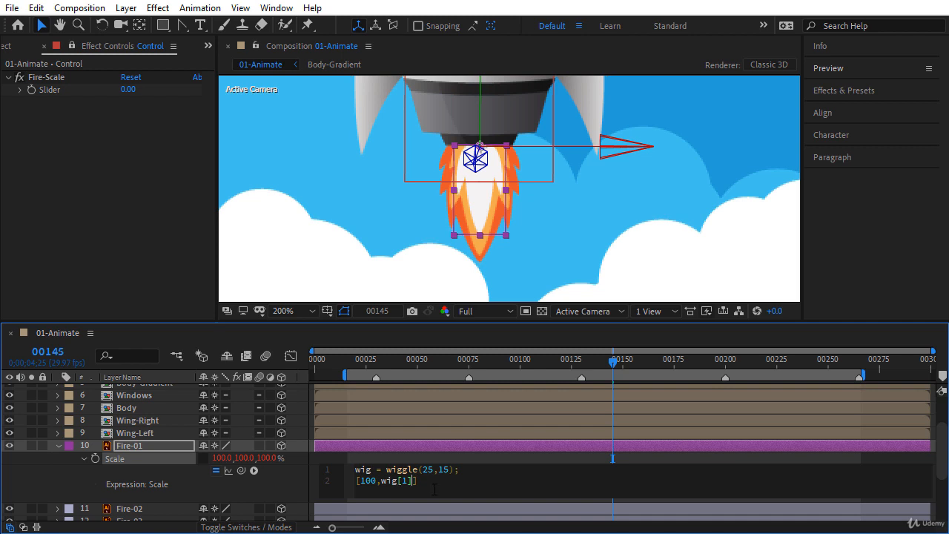
text(,)
text(100)
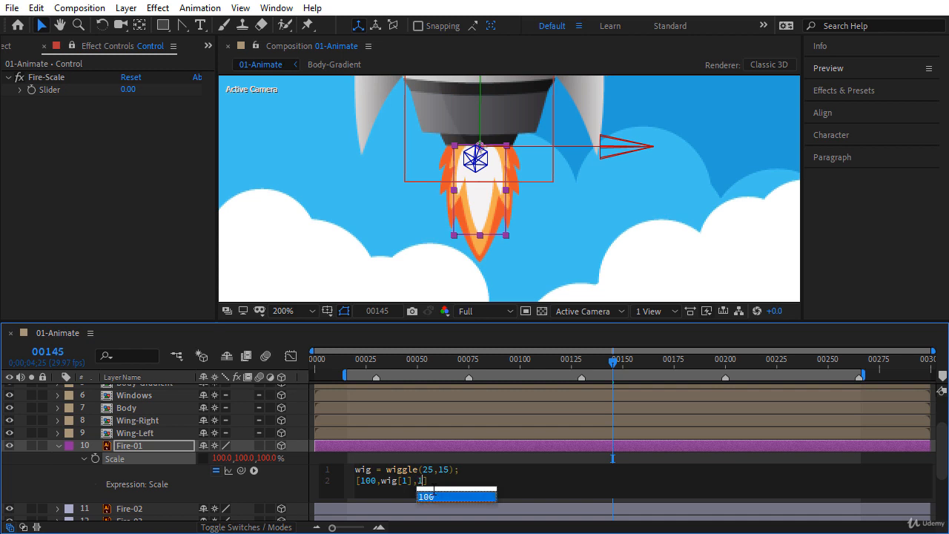
text(])
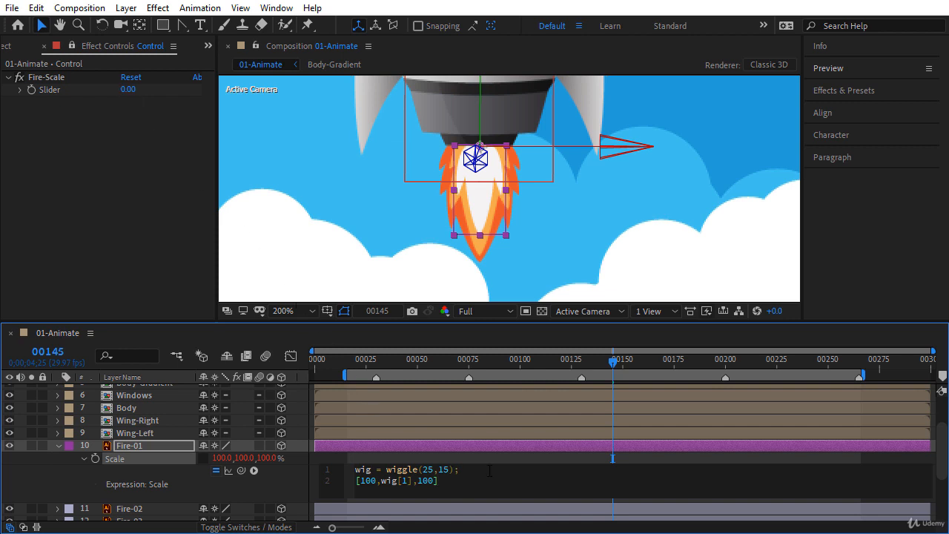
text(*)
Step: Pick-whip the multiplier to the Control layer's Fire-Scale Slider, add a semicolon, and commit the expression
drag(242, 473, 50, 91)
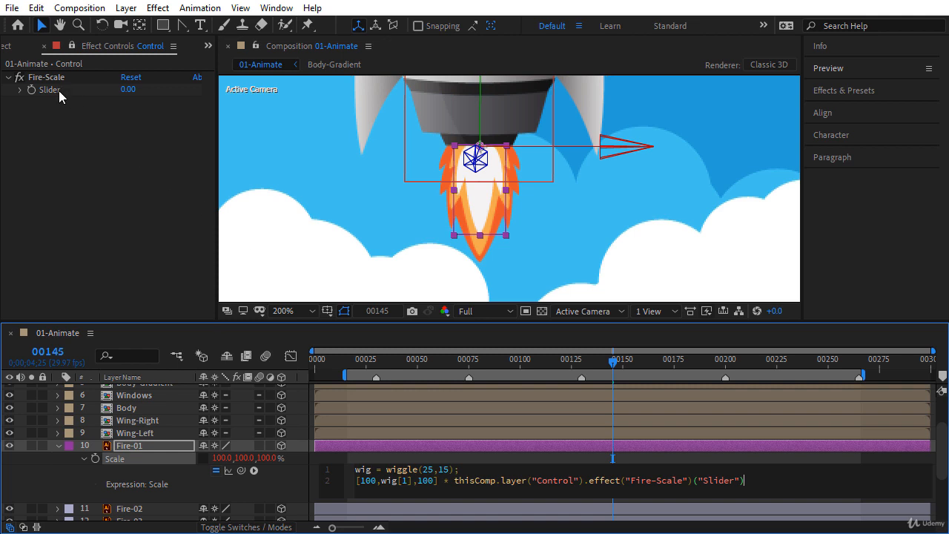
text(;)
click(272, 493)
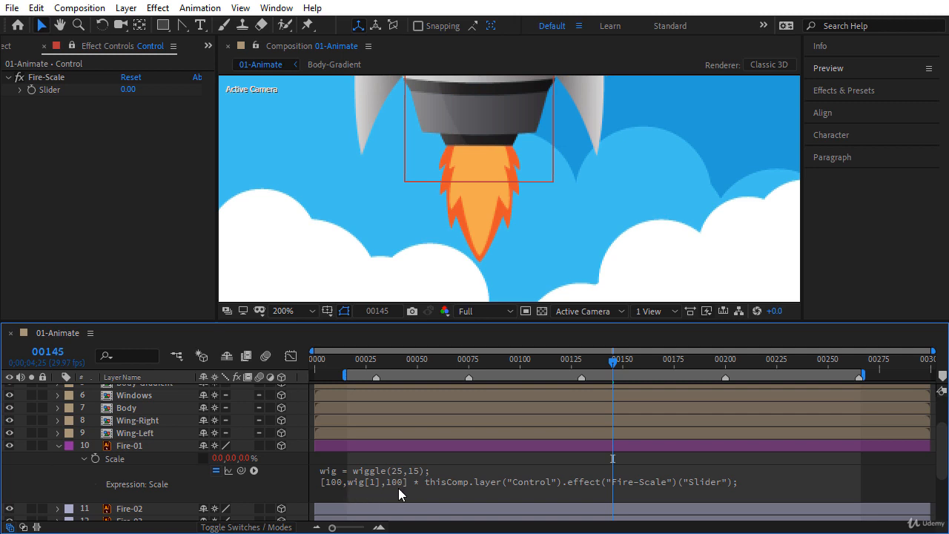
Step: Try Fire-Scale Slider values of 0.2, 1 and 2 to see the flame size change
drag(128, 90, 128, 89)
click(128, 91)
text(0.2)
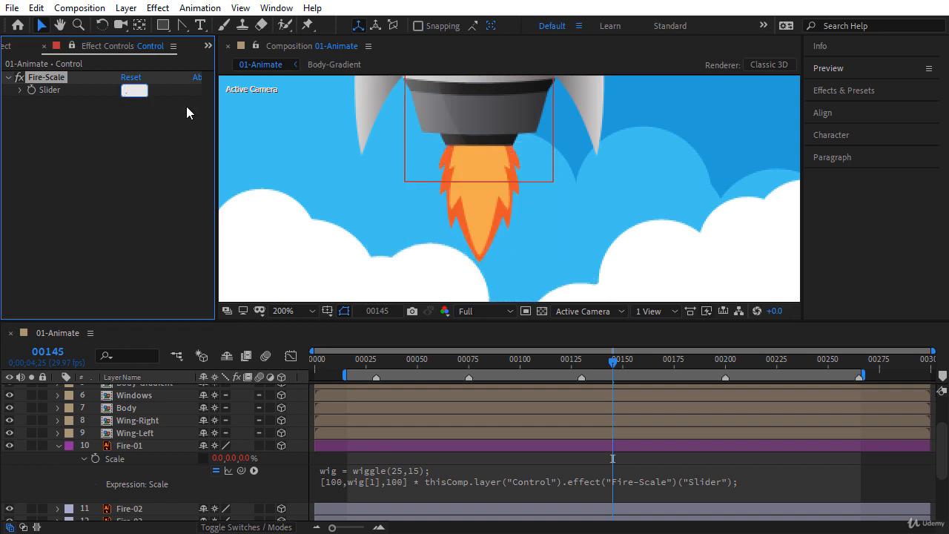
key(Return)
key(Return)
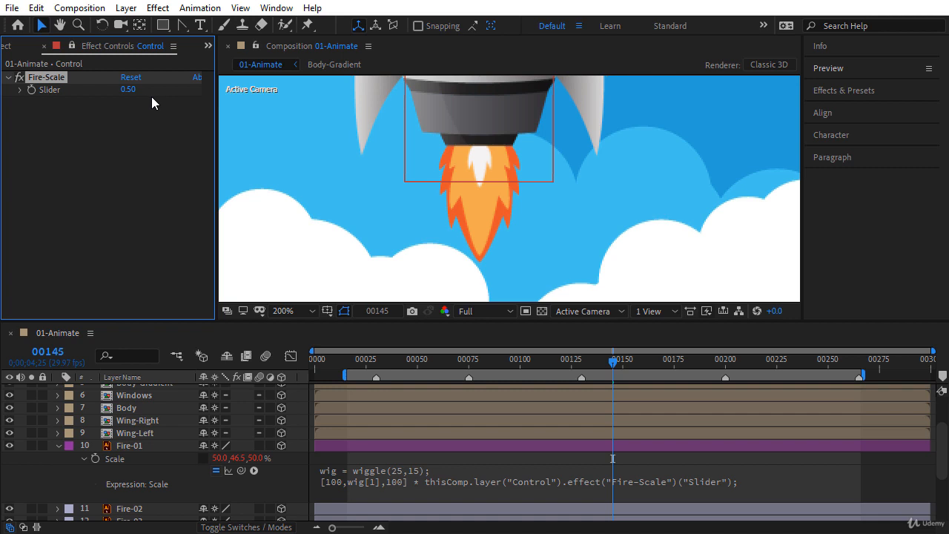
text(1)
key(Return)
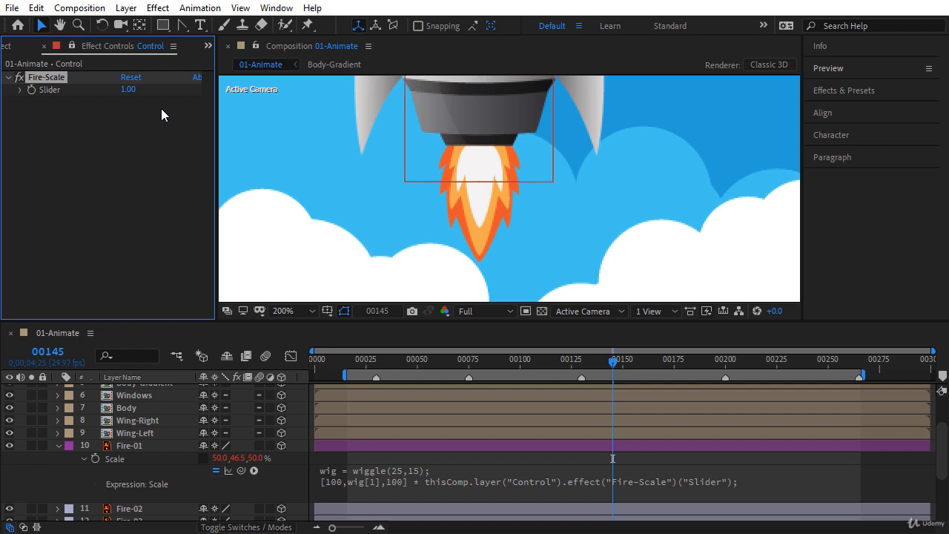
click(130, 89)
text(2)
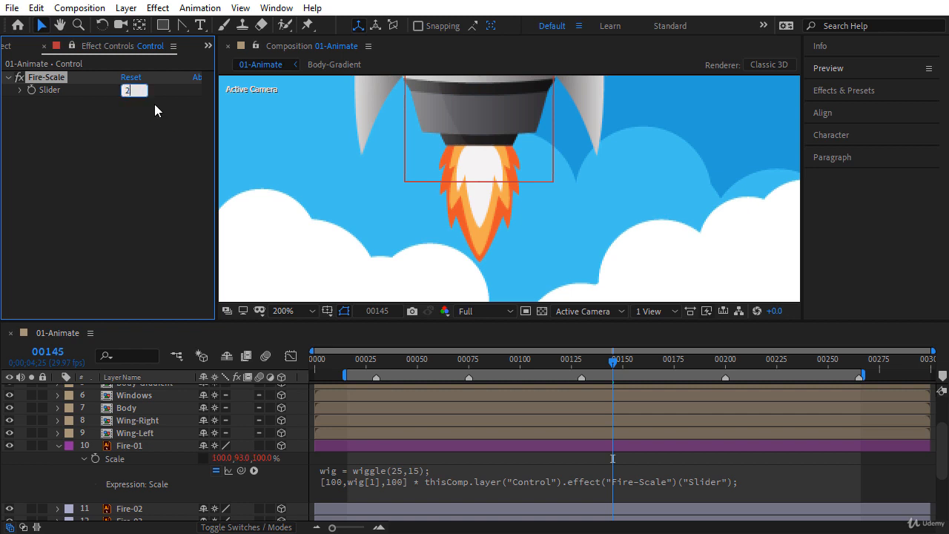
key(Return)
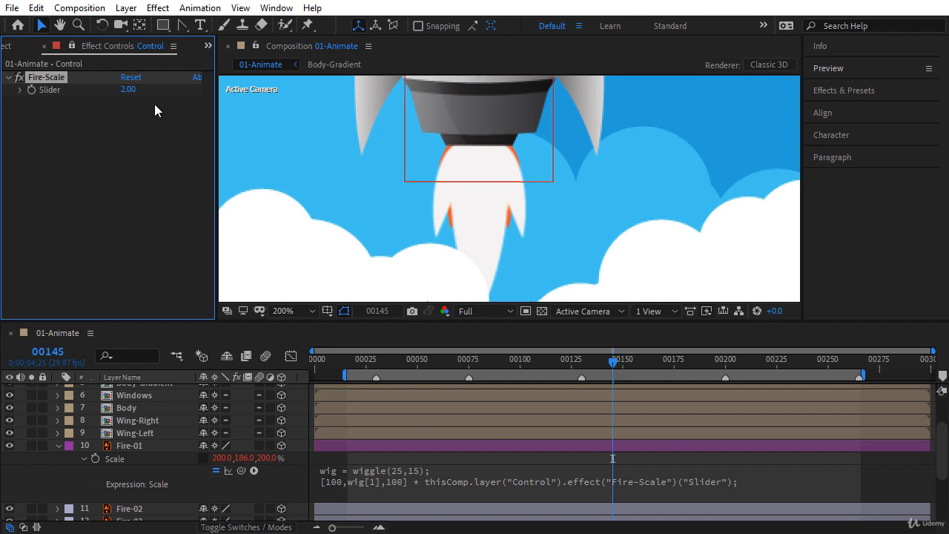
Step: Set the Fire-Scale Slider value to 0
click(132, 90)
text(0)
key(Return)
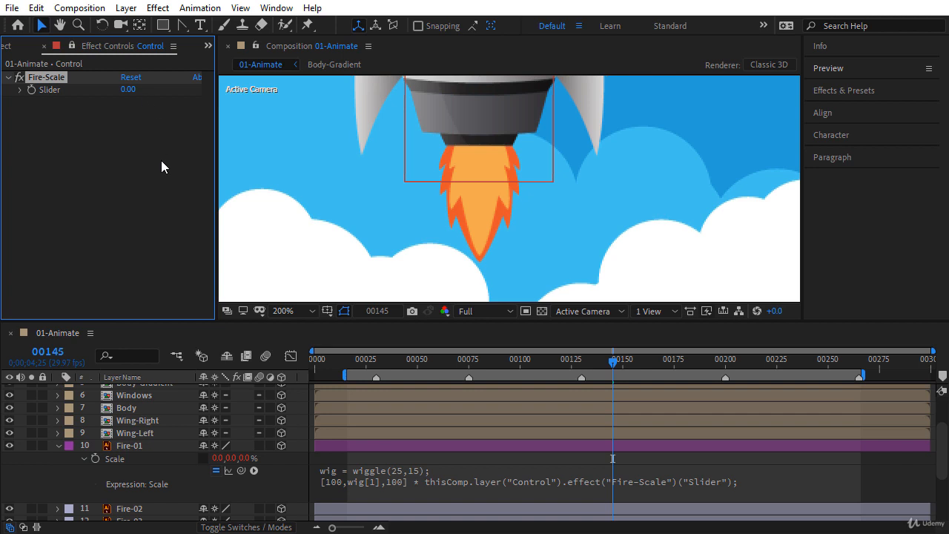
Step: Copy Fire-01's Scale expression and collapse the layer
click(386, 482)
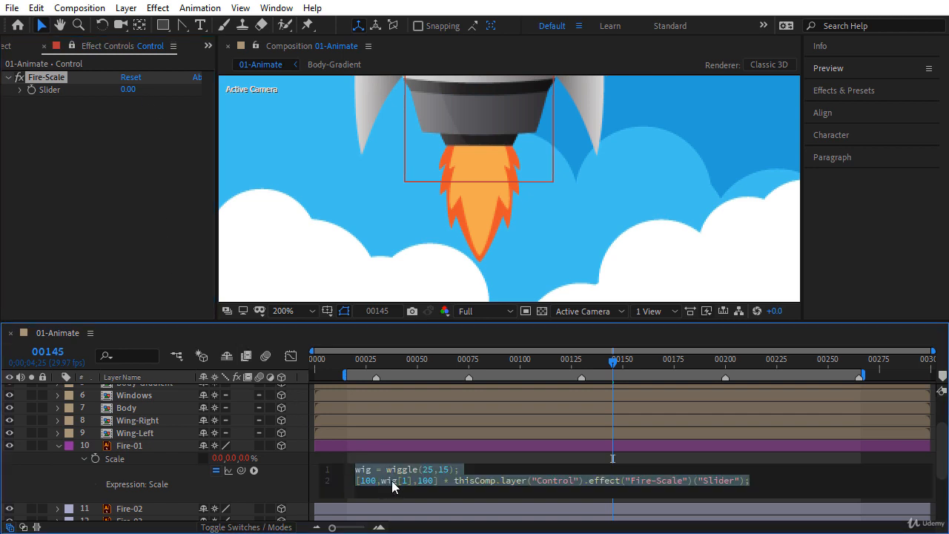
right_click(396, 479)
click(432, 415)
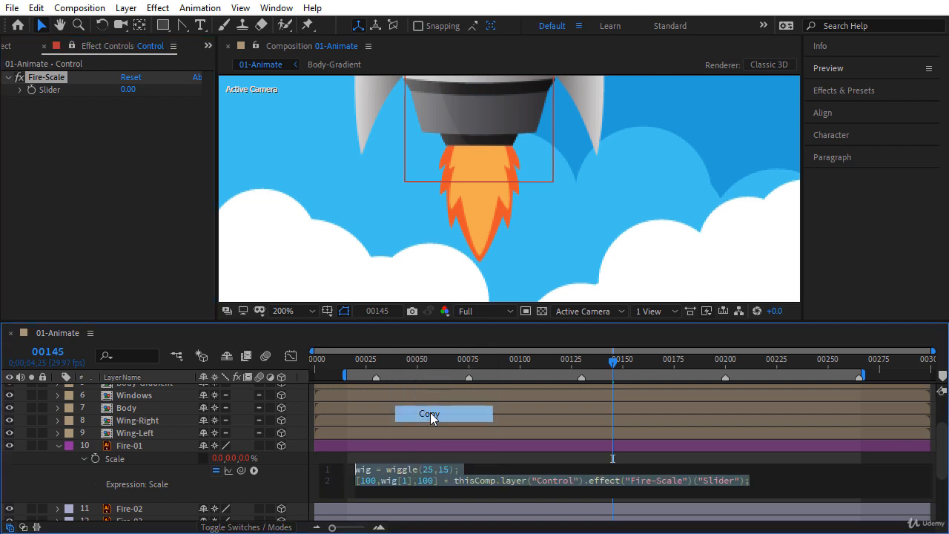
click(58, 445)
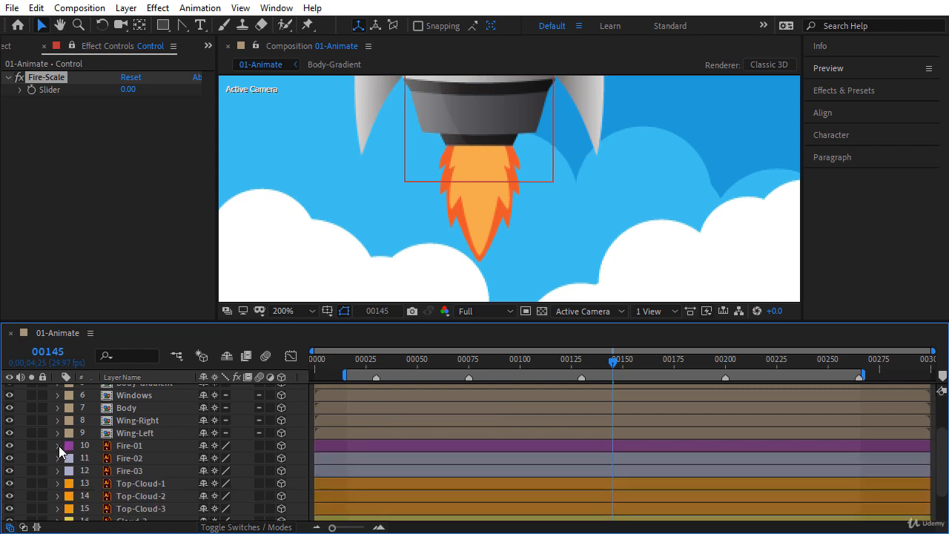
Step: Reveal Scale on Fire-02 and Fire-03 and paste the copied expression into Fire-02's Scale
click(132, 459)
shift+click(133, 473)
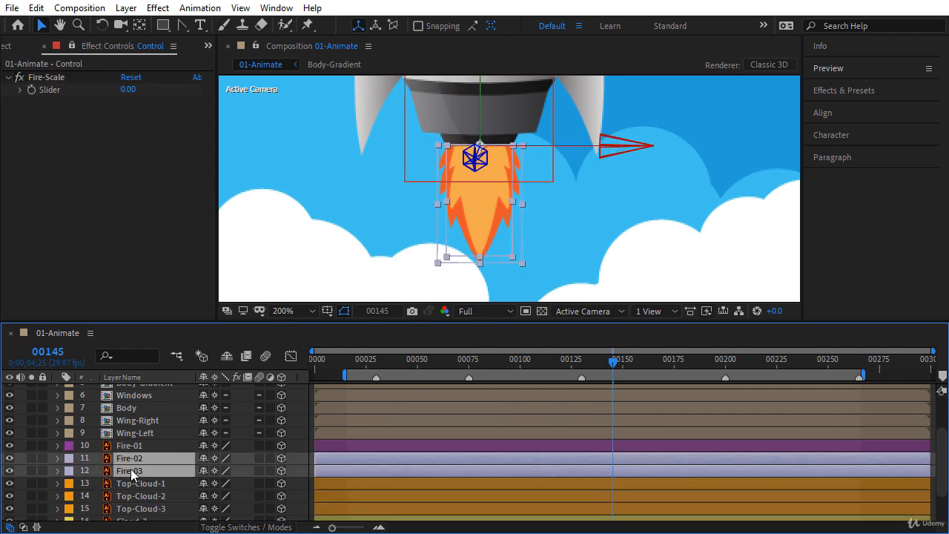
key(s)
click(76, 471)
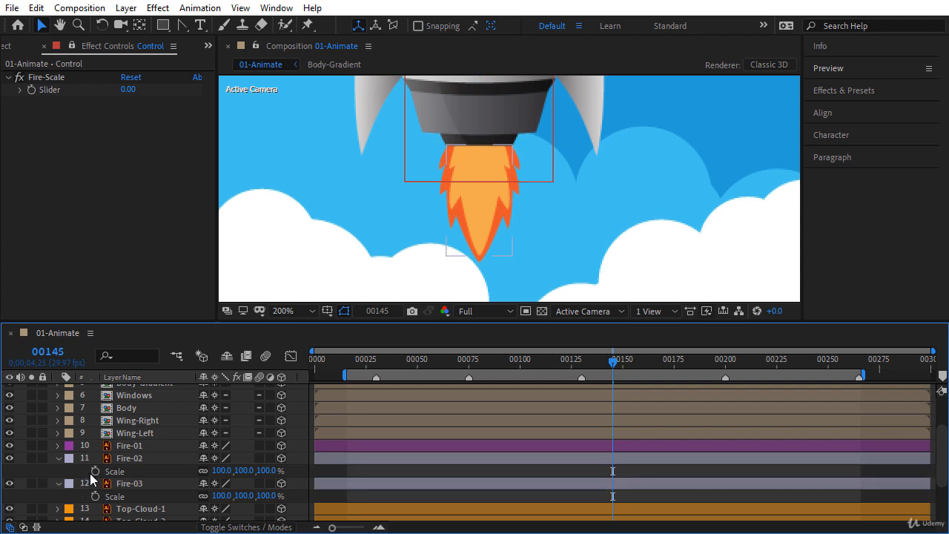
alt+click(95, 472)
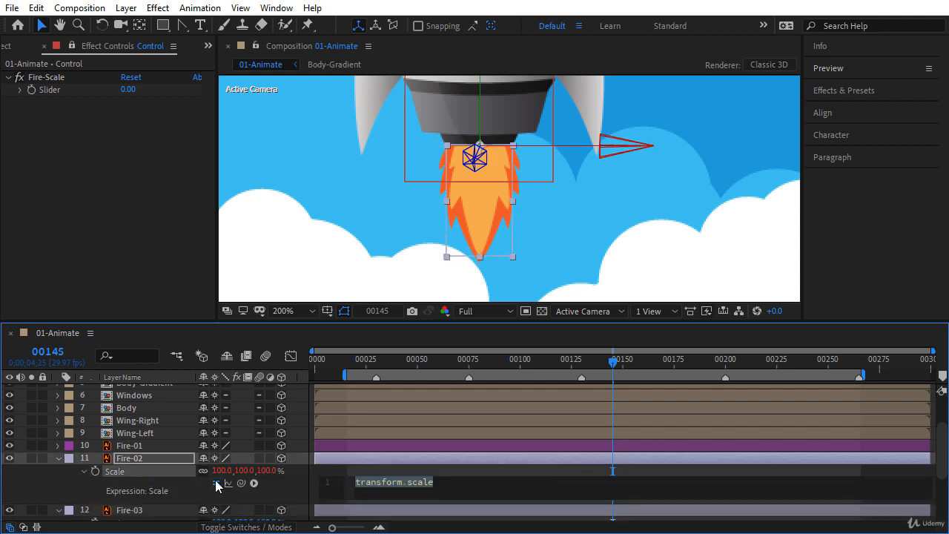
key(BackSpace)
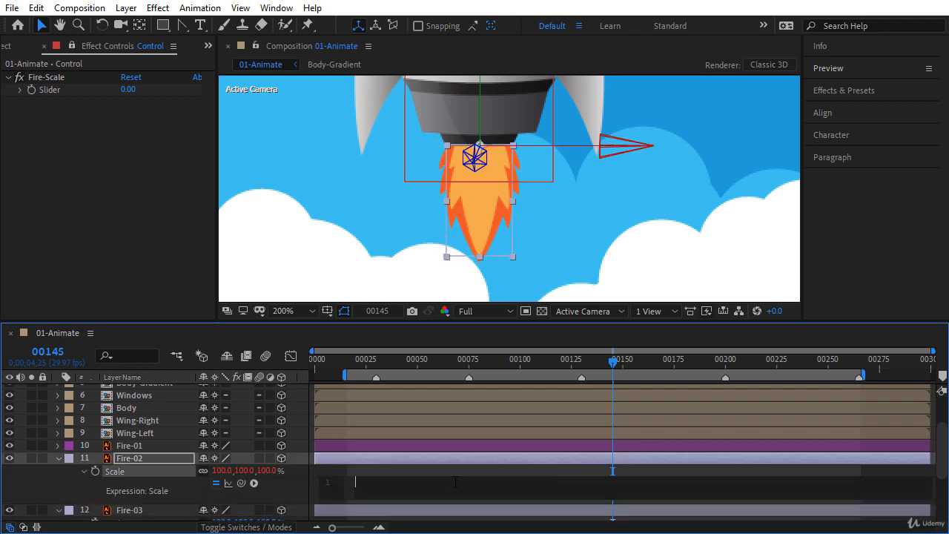
key(ctrl+v)
click(294, 489)
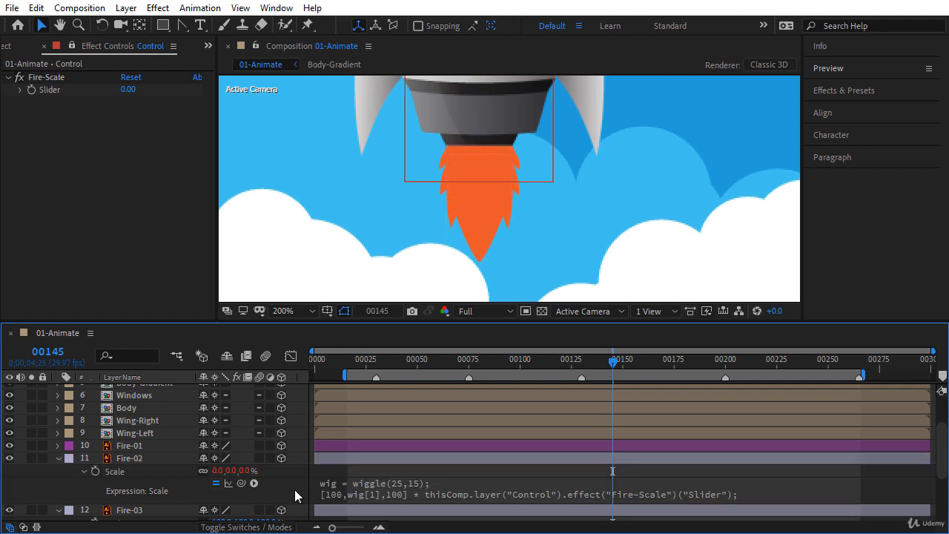
click(59, 459)
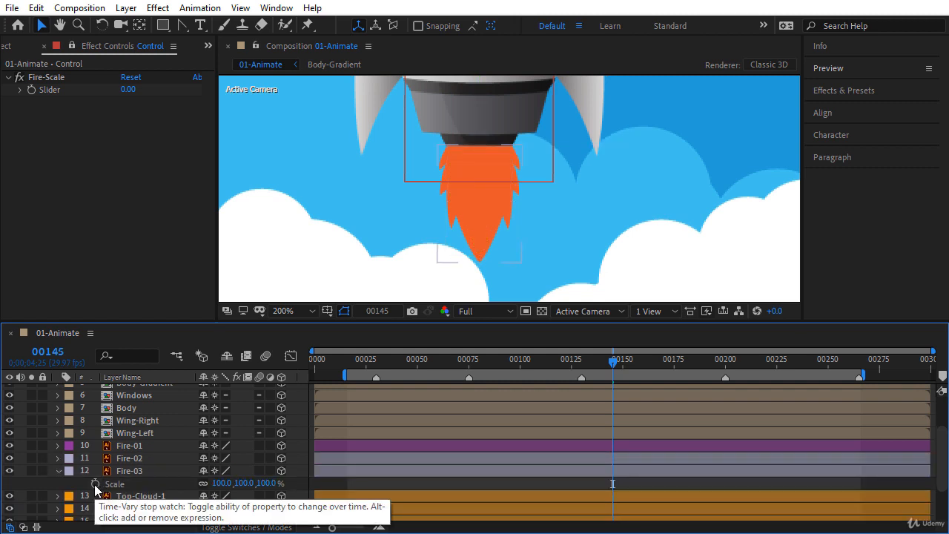
Step: Paste the same expression into Fire-03's Scale and verify Fire-02's expression
alt+click(95, 484)
key(BackSpace)
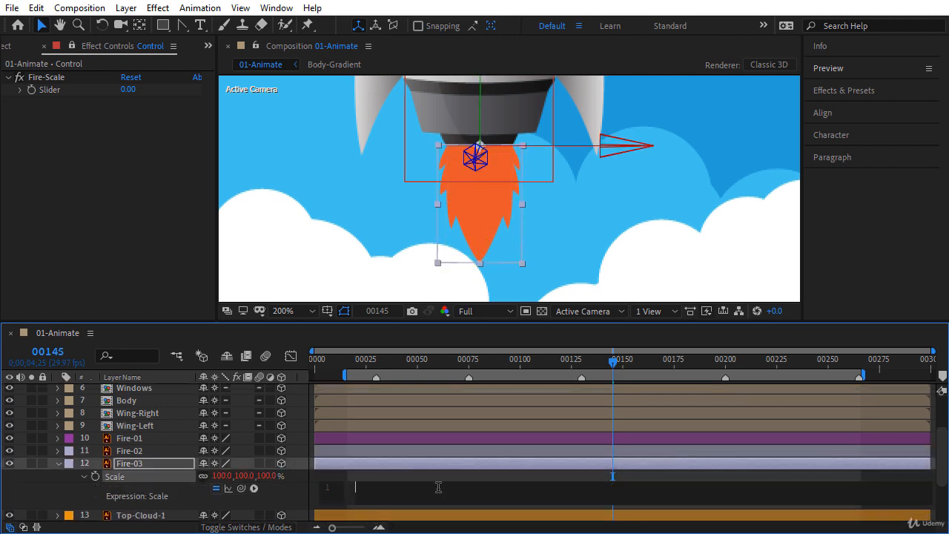
key(ctrl+v)
click(295, 501)
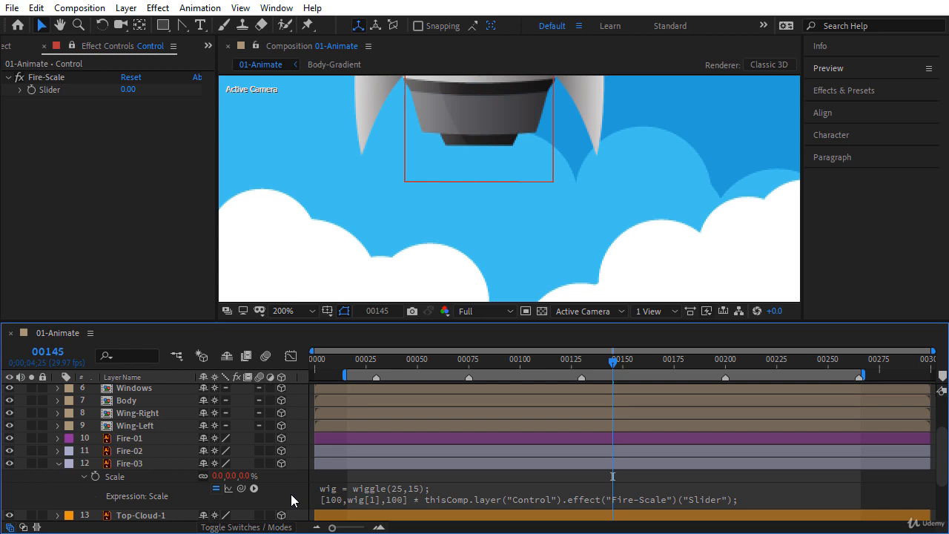
click(58, 462)
click(56, 451)
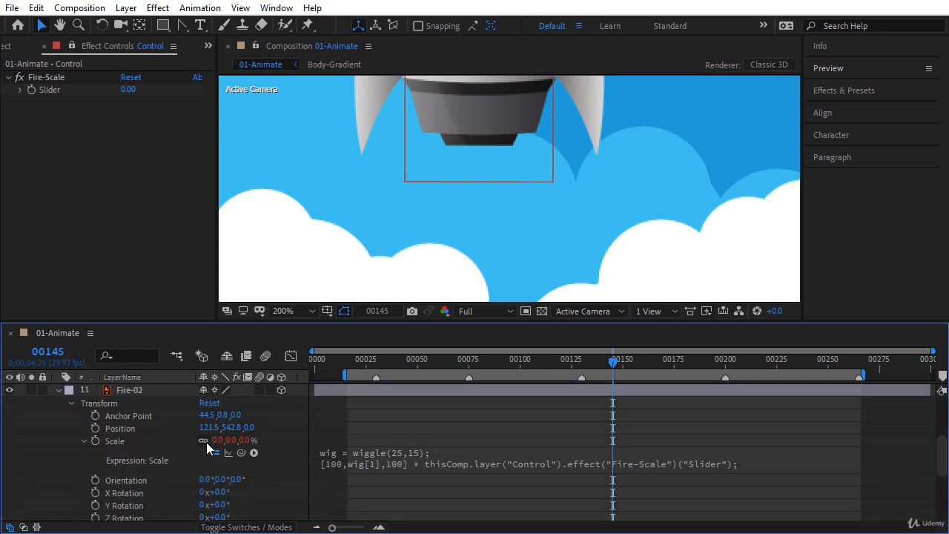
click(58, 390)
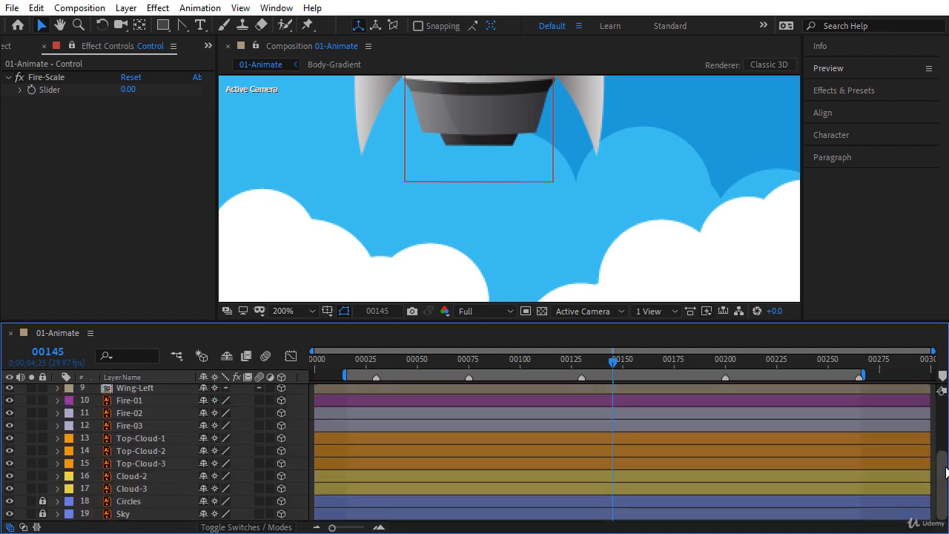
scroll(741, 449, up, 2)
Step: Give layers Fire-01 through Fire-03 the Blue label colour
click(123, 435)
shift+click(130, 457)
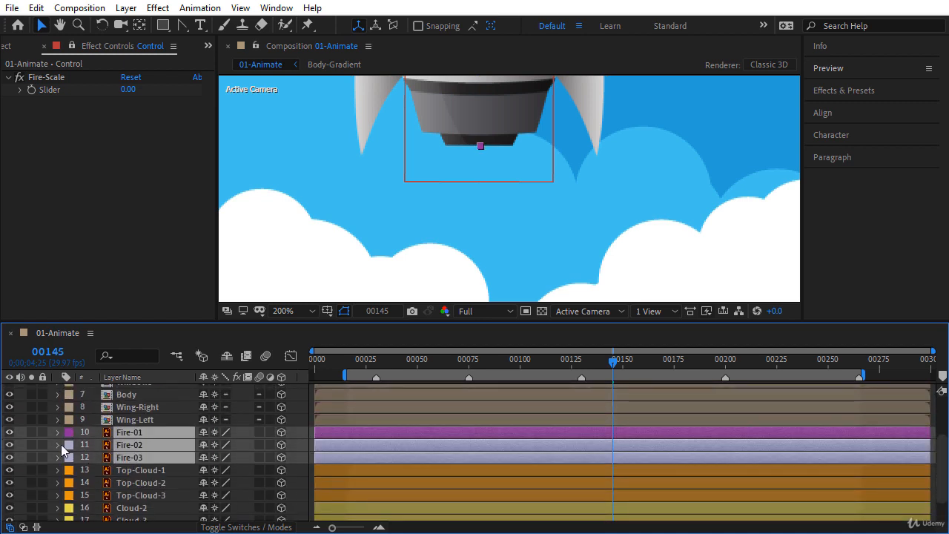
click(68, 436)
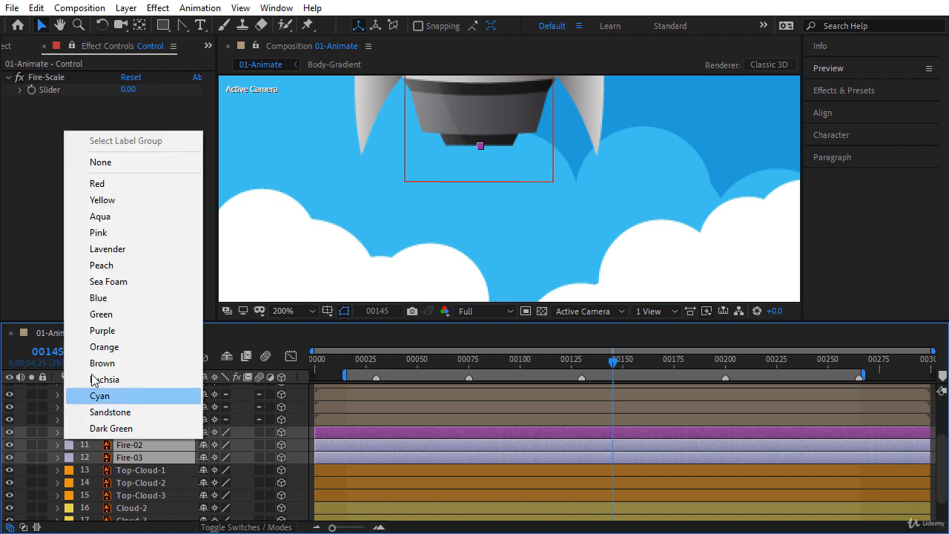
click(98, 298)
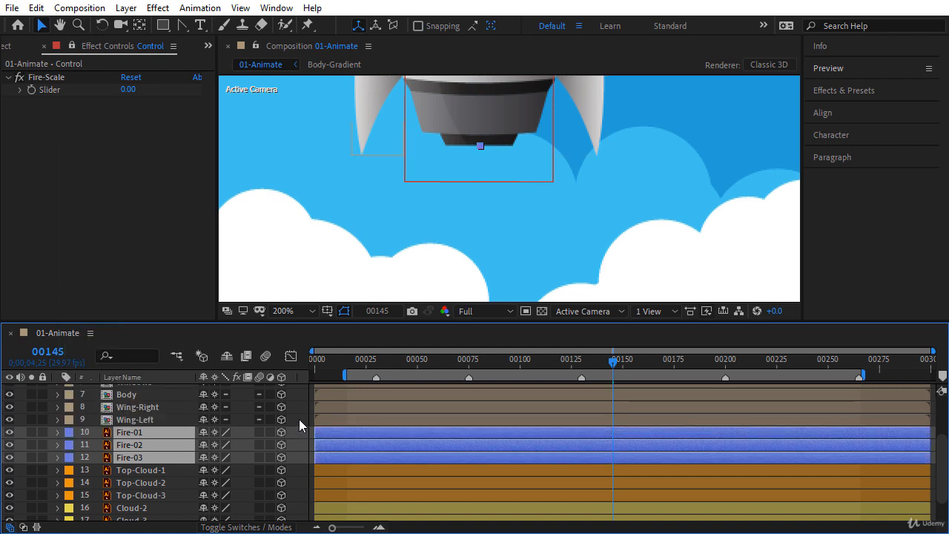
key(F2)
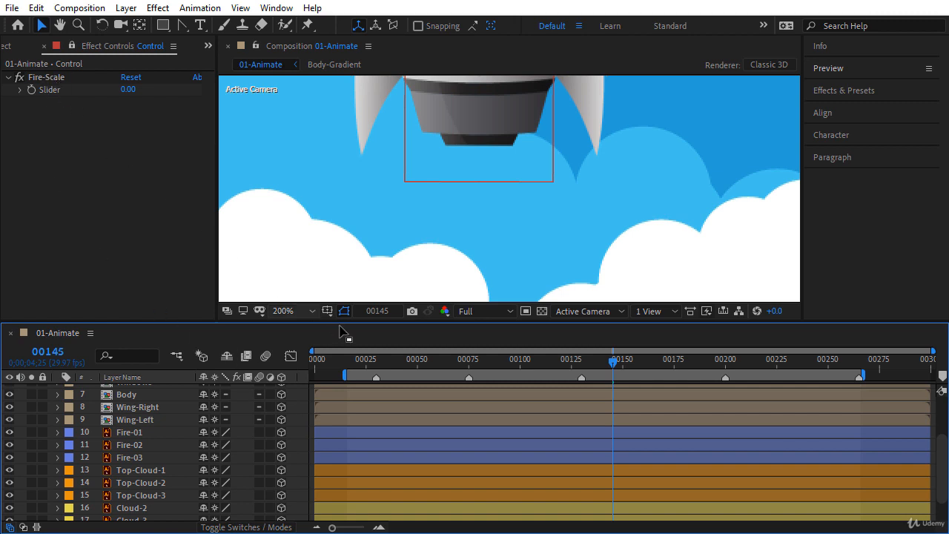
Step: Keyframe the Fire-Scale Slider at 1 on frame 00075, with the viewer set to Fit
drag(386, 359, 470, 368)
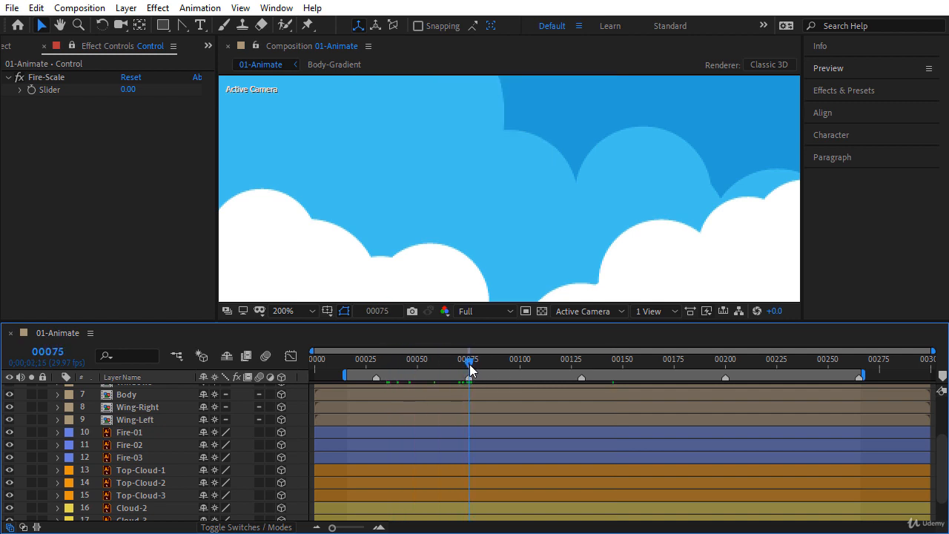
click(129, 89)
text(1)
key(Return)
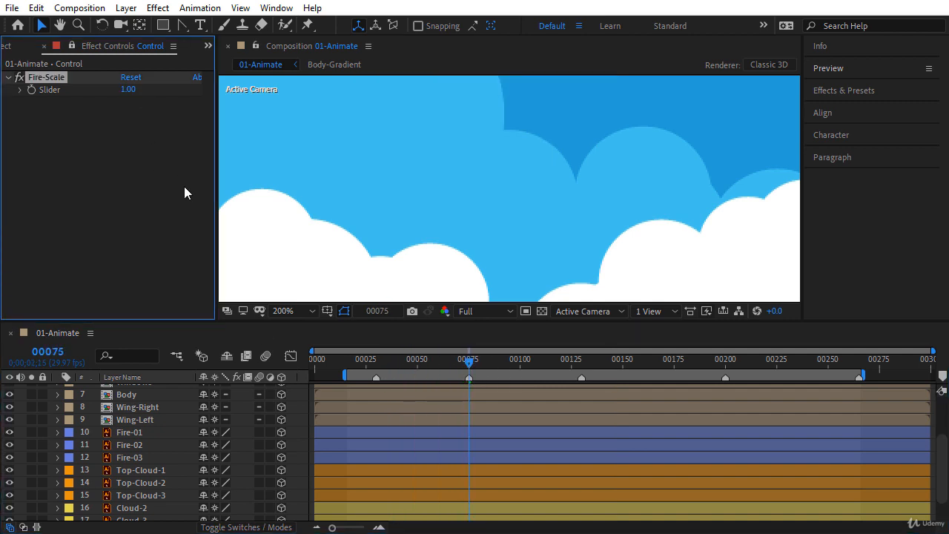
click(303, 313)
click(289, 54)
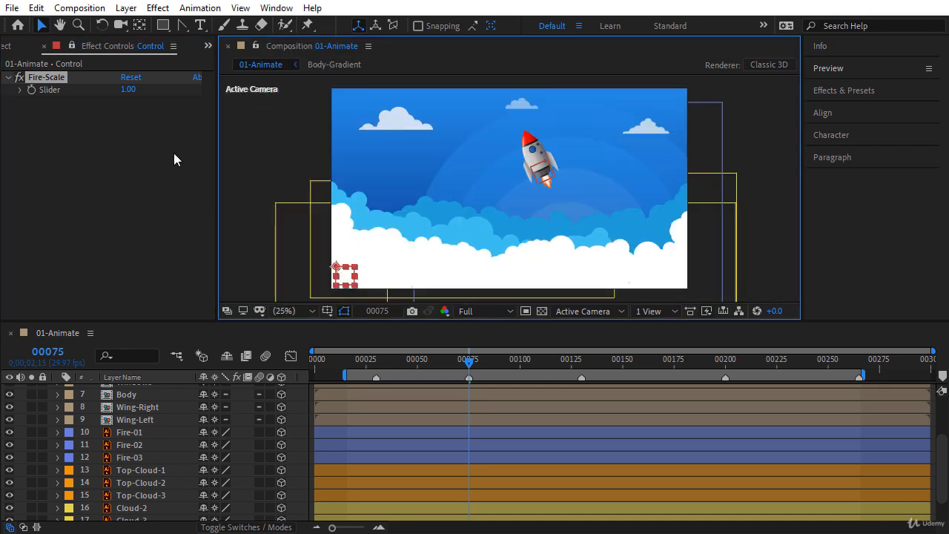
click(30, 91)
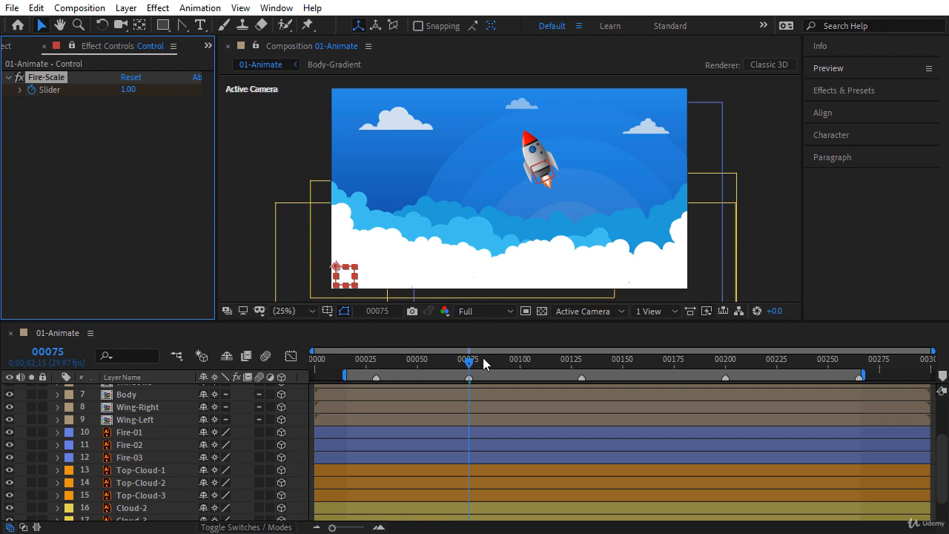
Step: Set Fire-Scale Slider keyframes of 0.25 at frame 00120 and 1.5 at frame 00200
drag(483, 358, 561, 365)
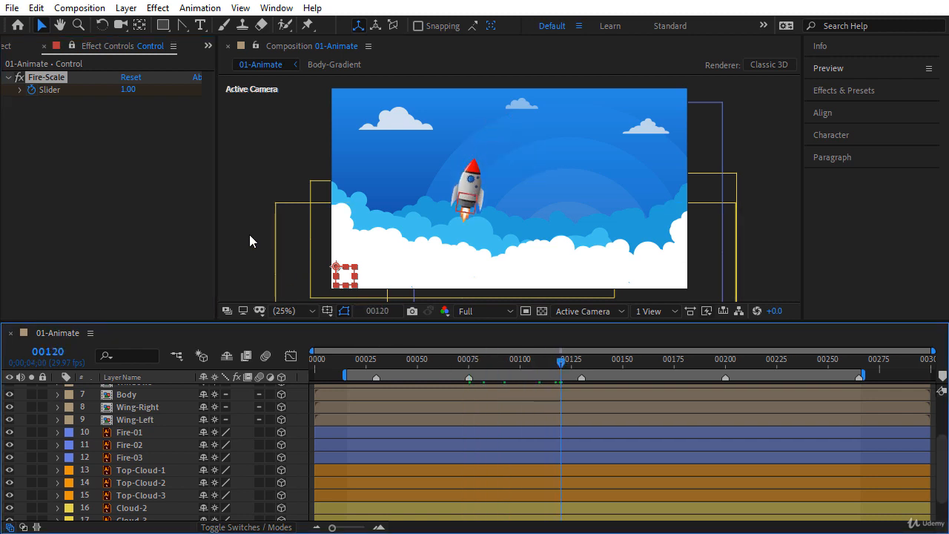
click(128, 89)
text(0.25)
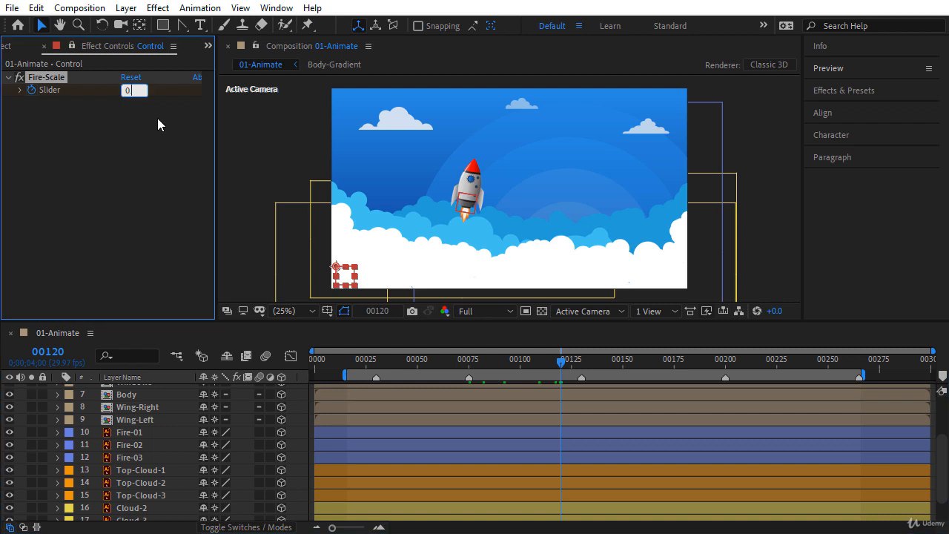
key(Return)
drag(585, 362, 727, 365)
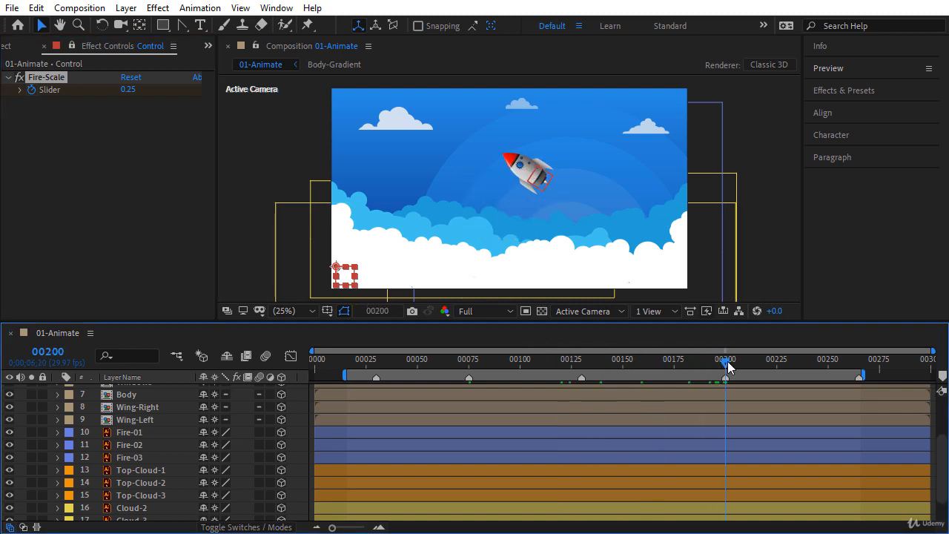
click(130, 90)
text(1.5)
key(Return)
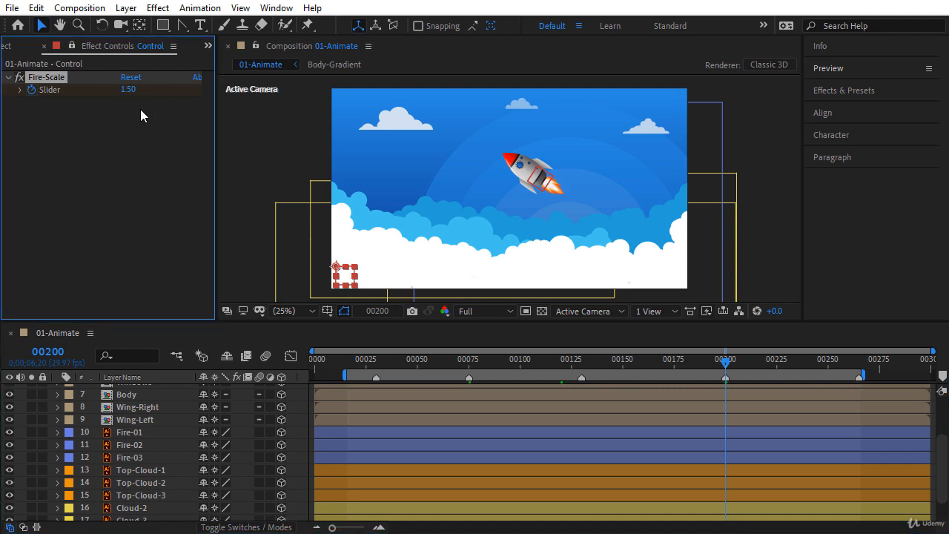
Step: Switch the composition preview resolution to Half
click(240, 163)
click(486, 311)
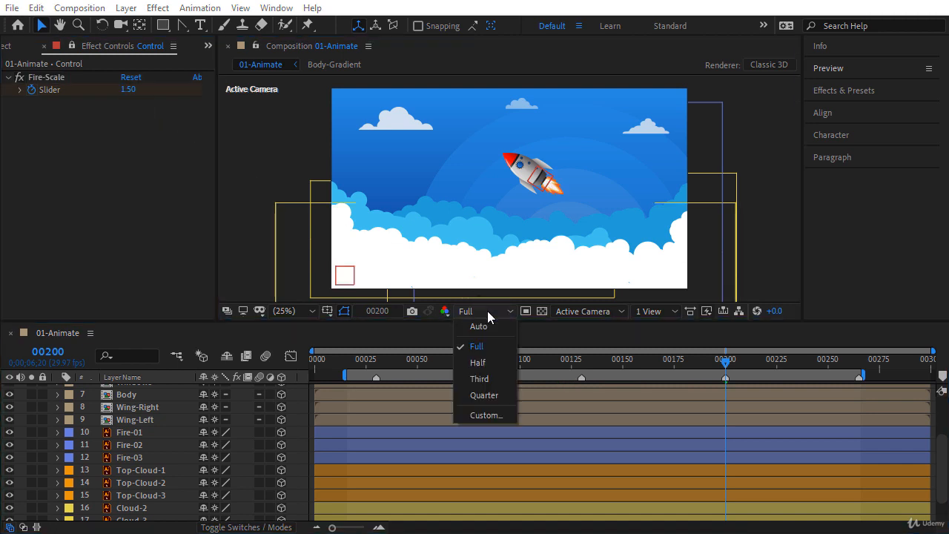
click(488, 363)
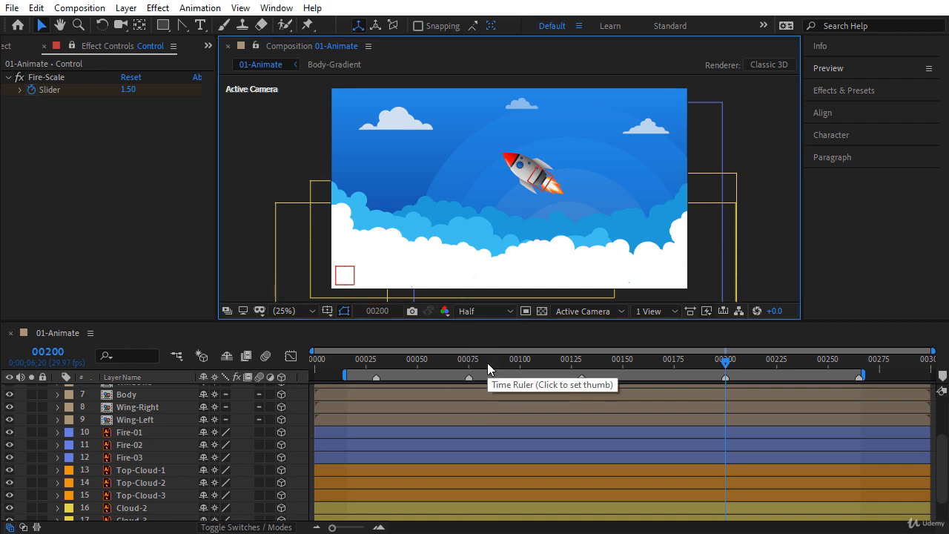
key(space)
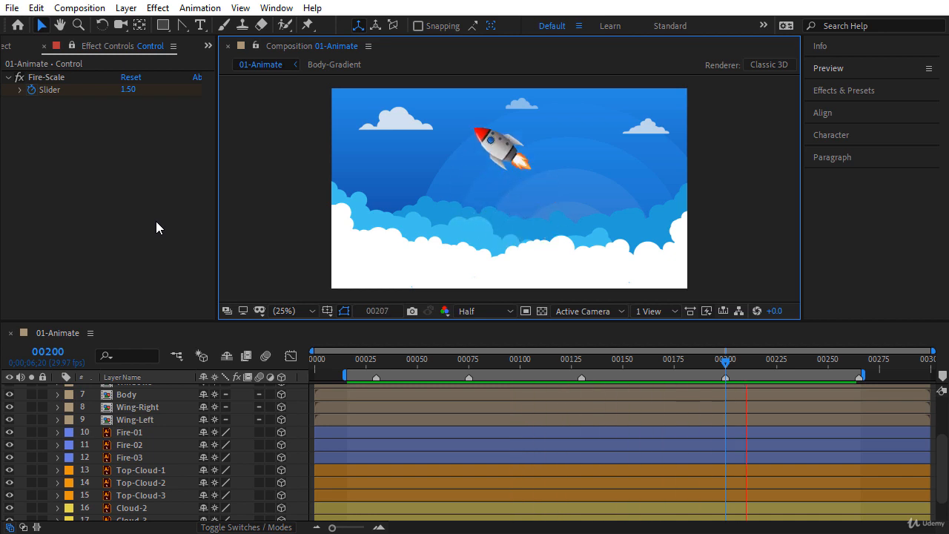
key(grave)
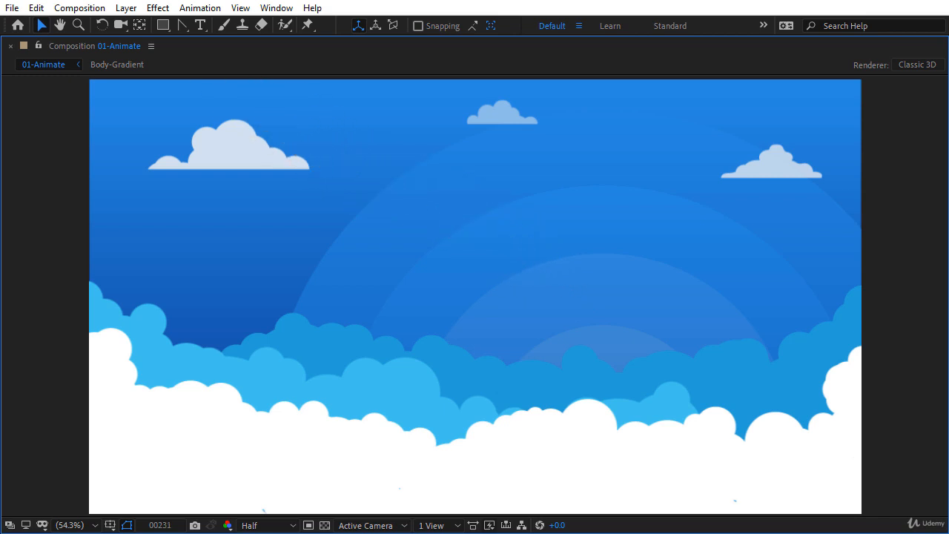
key(space)
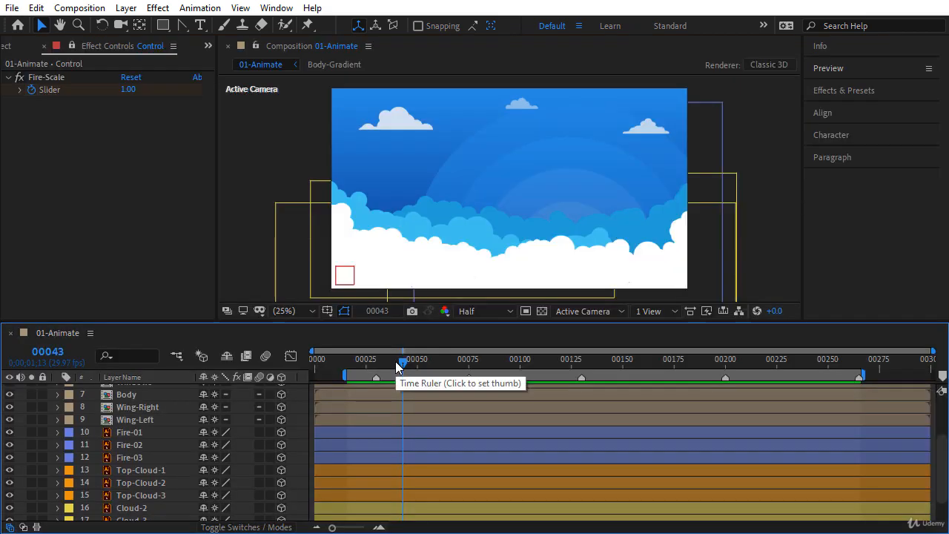
Step: Apply Easy Ease to the Control layer's Slider keyframes at 00075, 00120 and 00200
scroll(939, 456, up, 3)
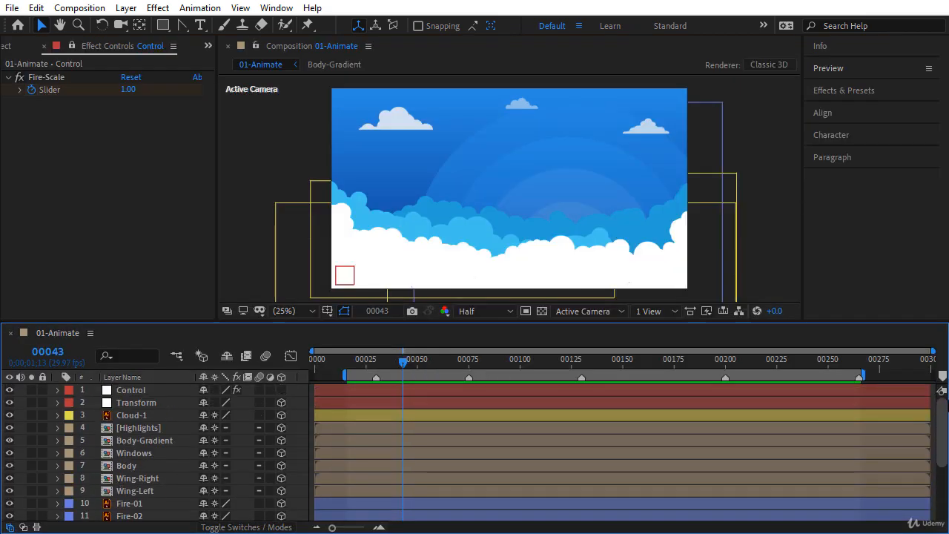
click(147, 390)
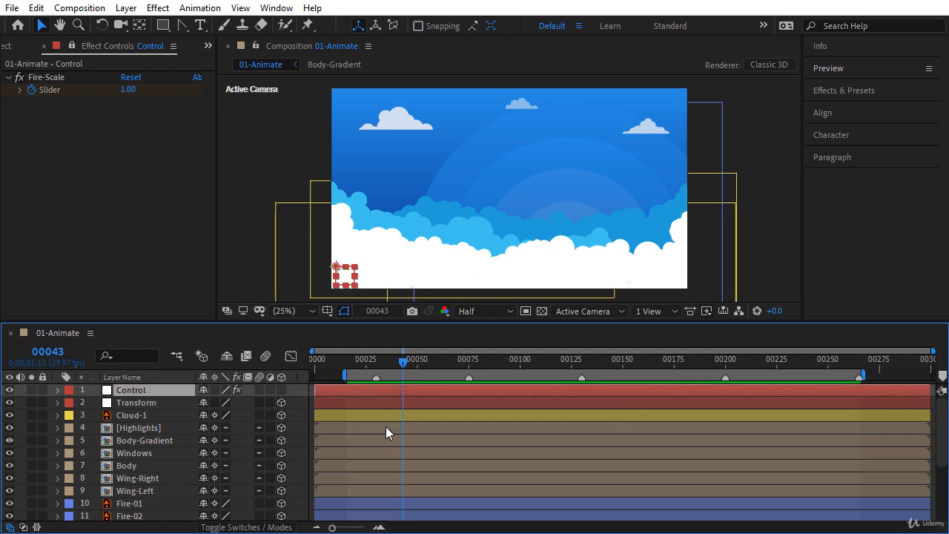
key(u)
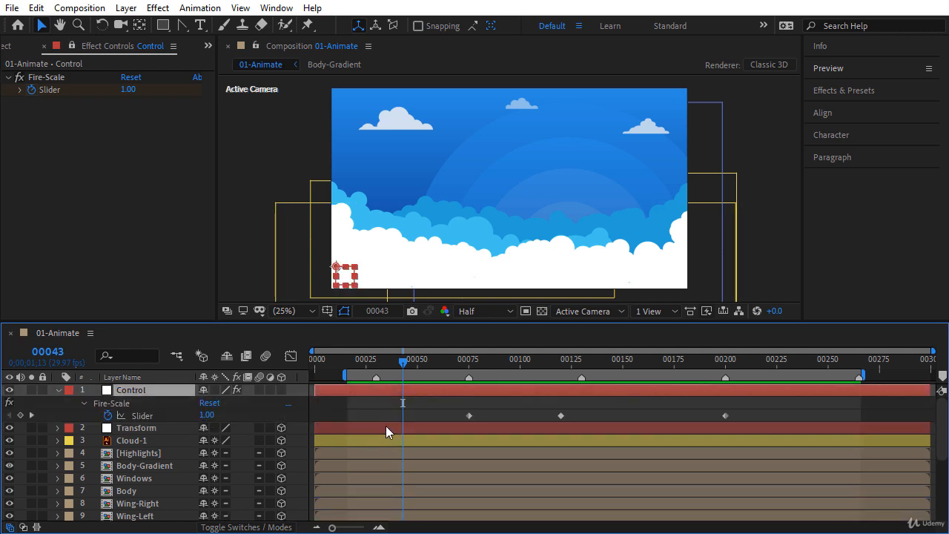
drag(452, 403, 730, 420)
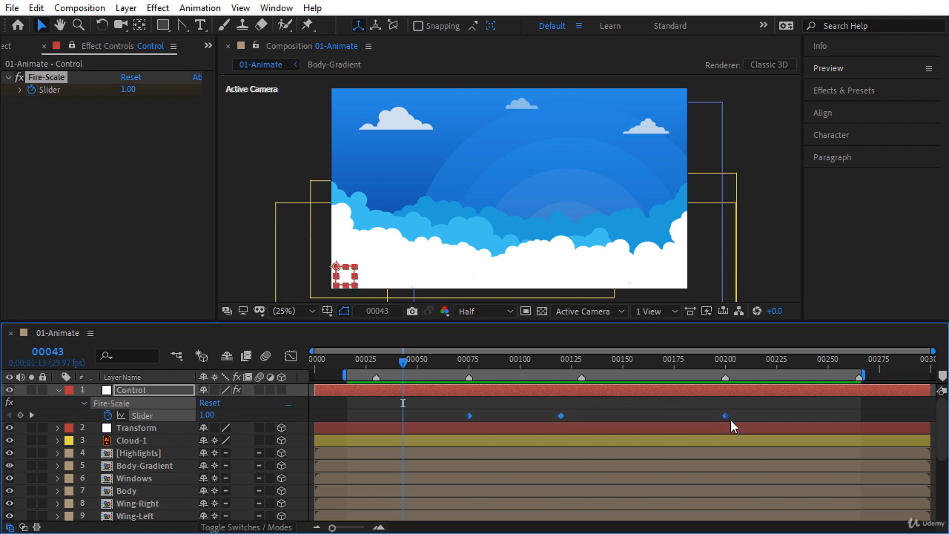
right_click(725, 417)
mouse_move(777, 409)
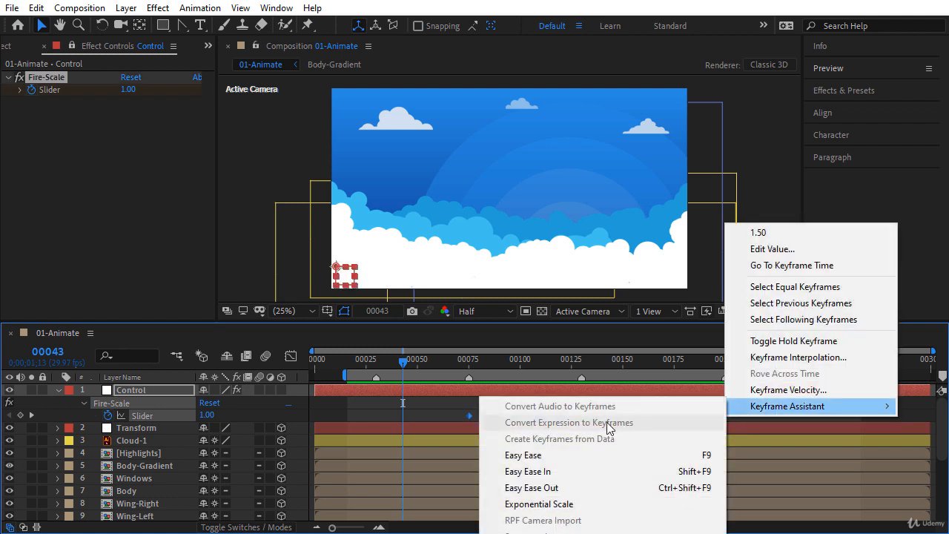
click(521, 461)
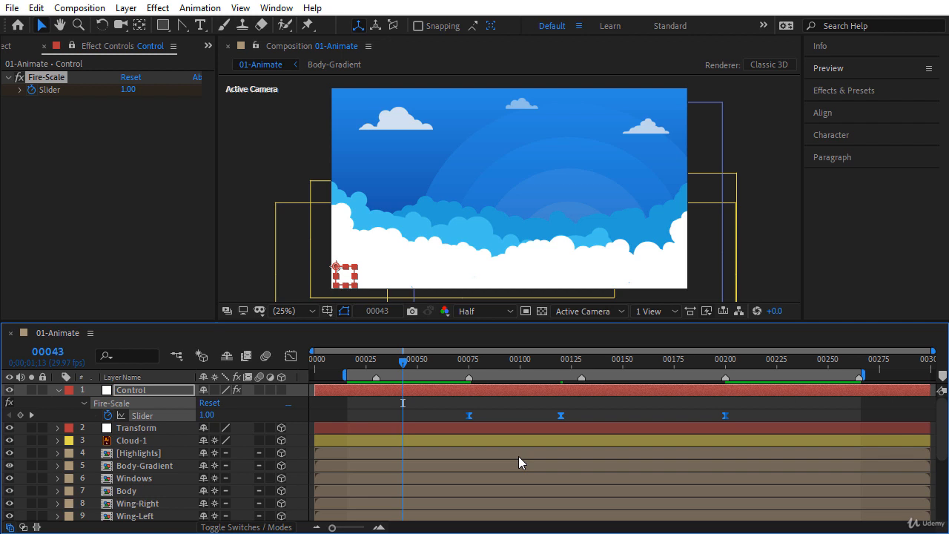
click(502, 410)
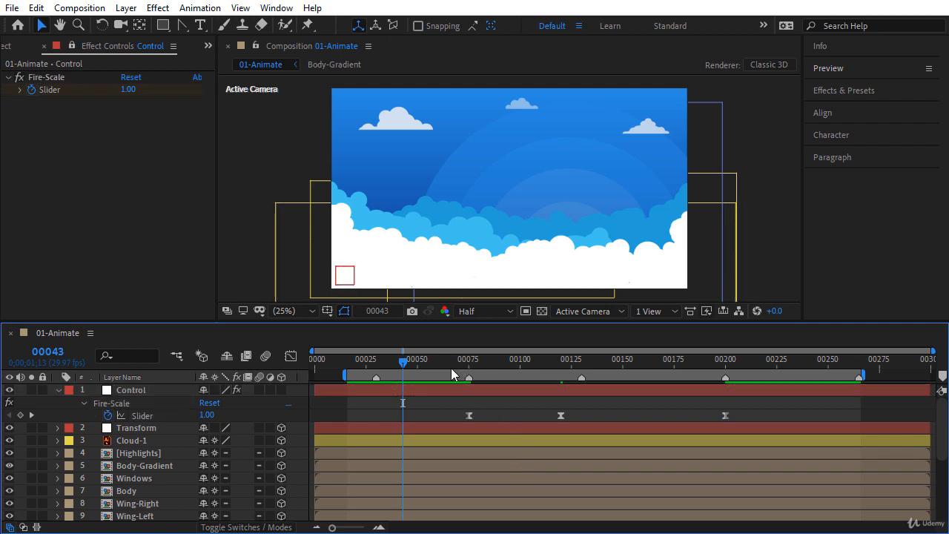
drag(419, 362, 468, 371)
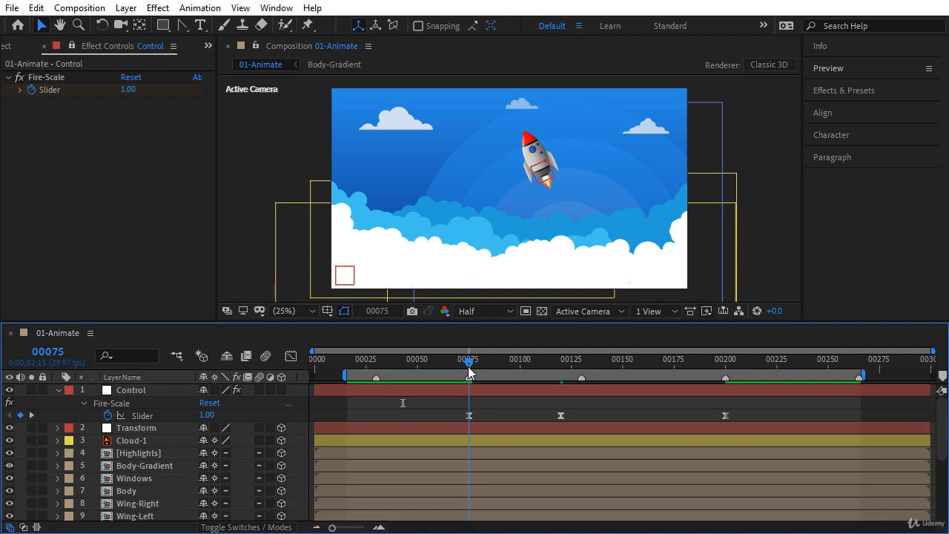
Step: Key the Fire-Scale Slider at 0.35, 1 and 0.1 on frames 130, 135 and 140
drag(468, 371, 581, 417)
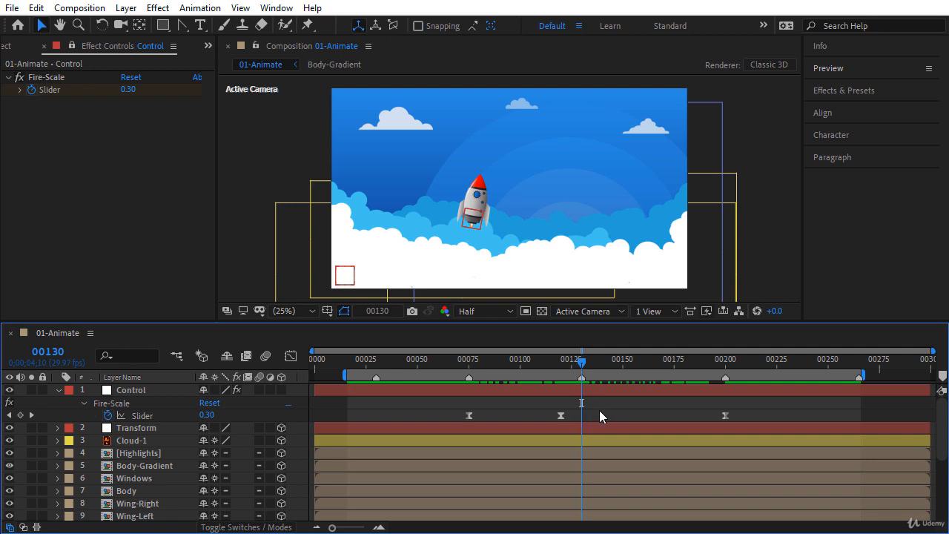
click(130, 89)
text(0.35)
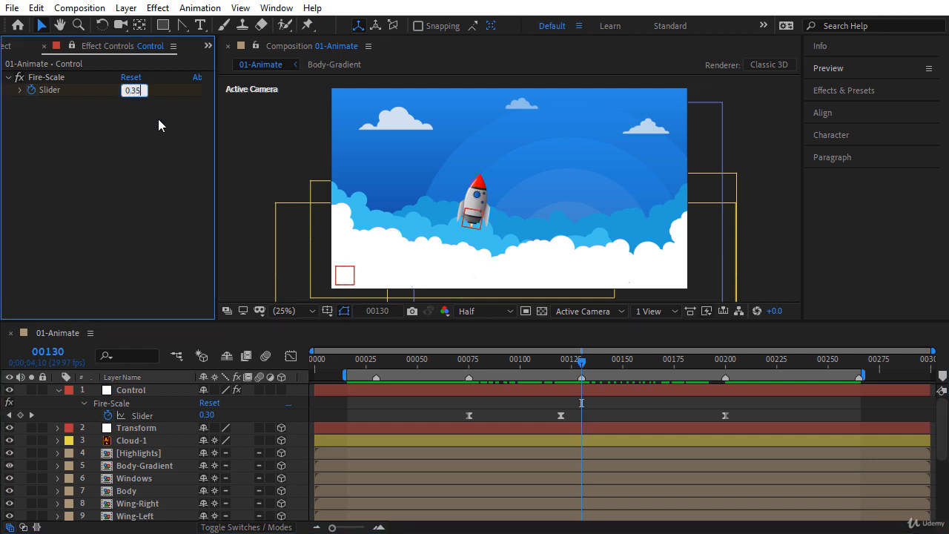
key(Return)
drag(581, 362, 595, 369)
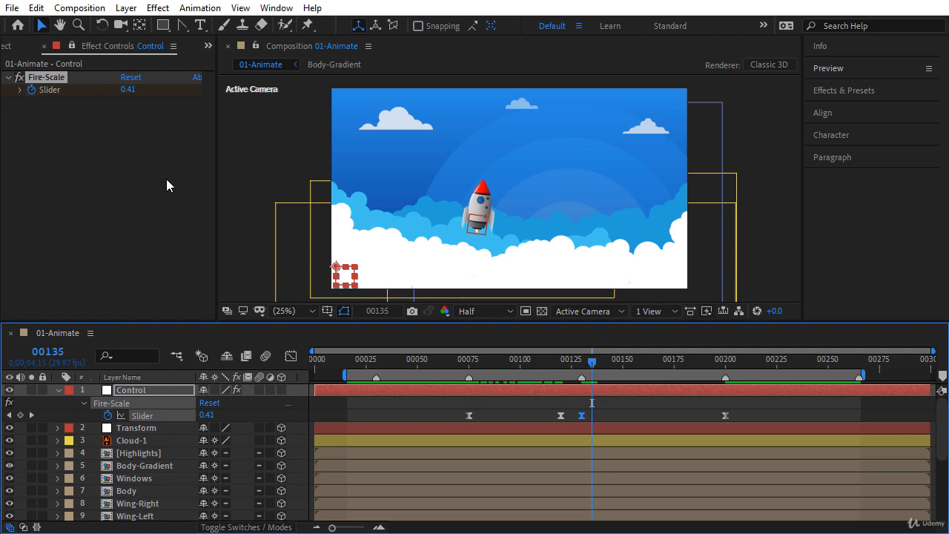
click(130, 90)
text(1)
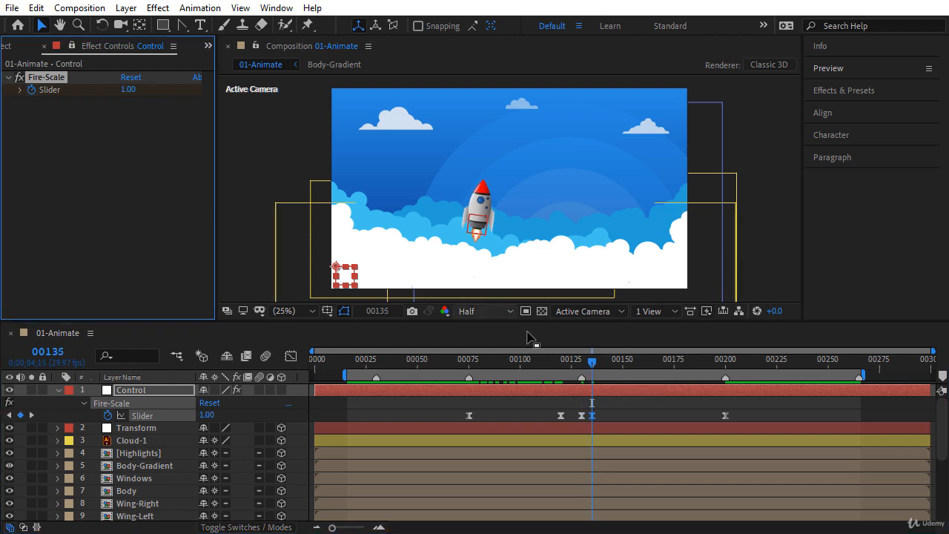
drag(591, 363, 602, 368)
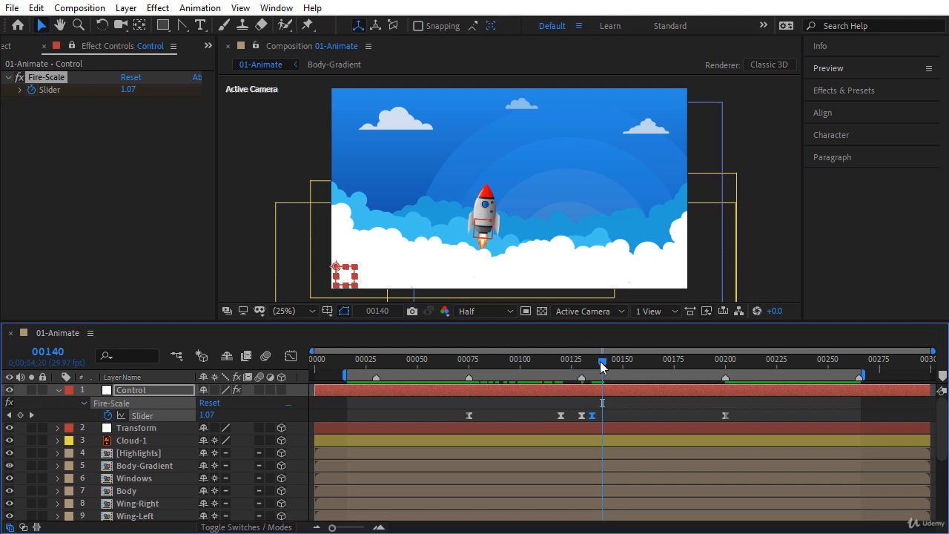
click(128, 90)
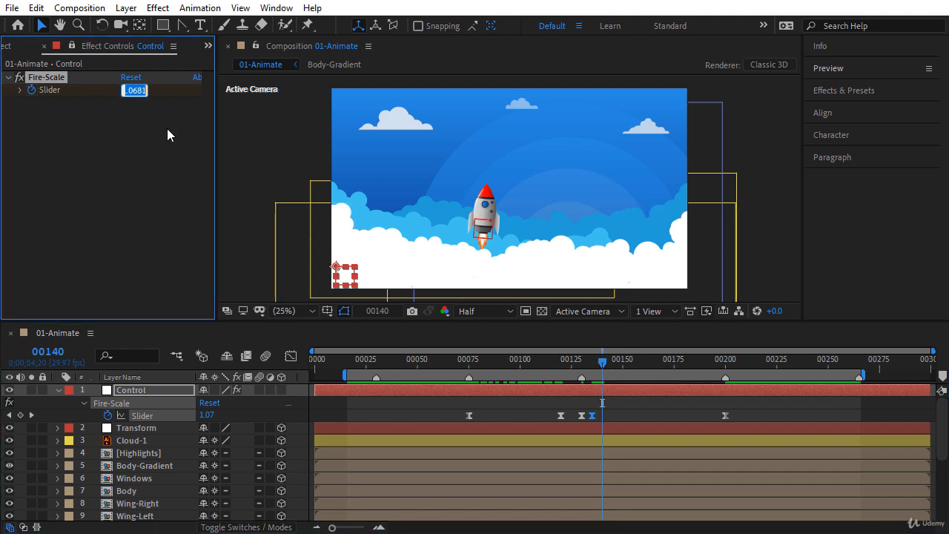
text(0.1)
key(Return)
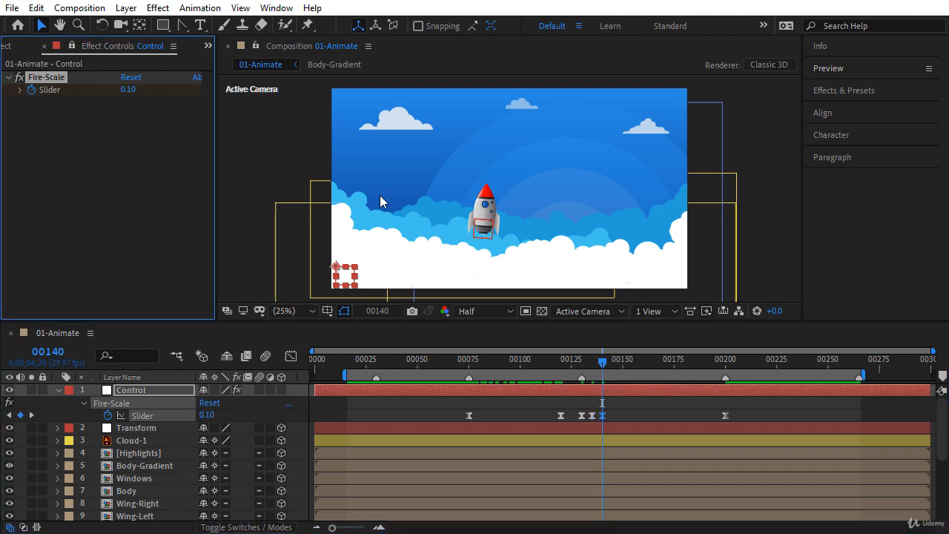
Step: Key the Fire-Scale Slider at 1.5, 0.2, 1 and 0.2 on frames 145, 150, 155 and 160
click(611, 365)
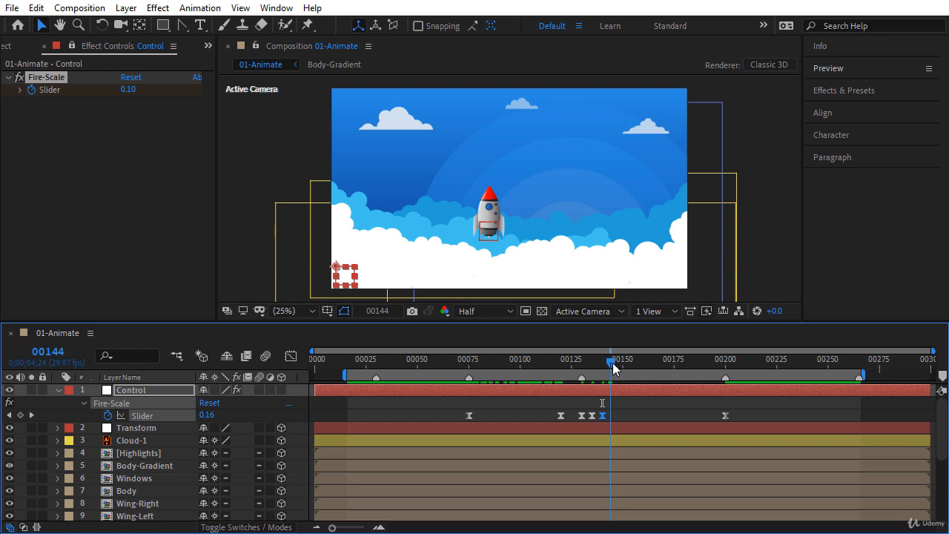
click(613, 363)
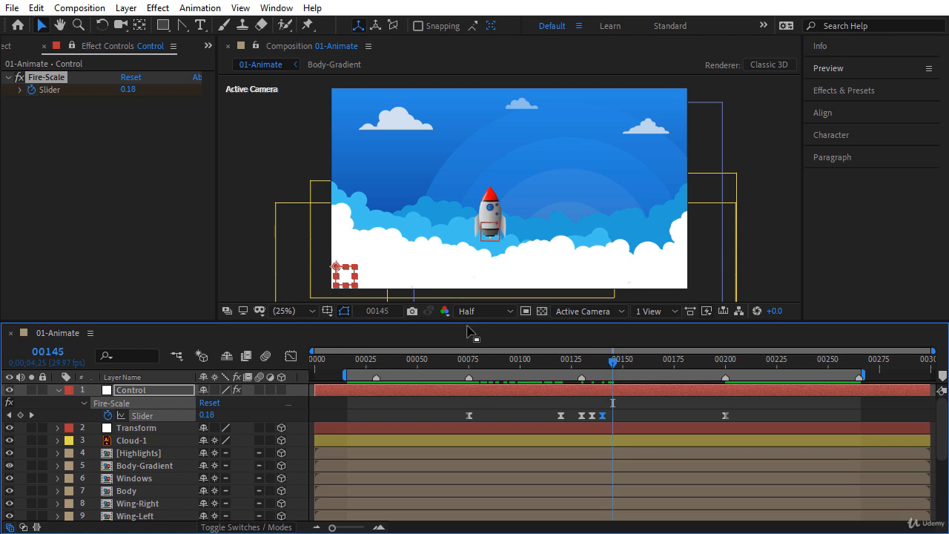
click(128, 90)
text(1.5)
key(Return)
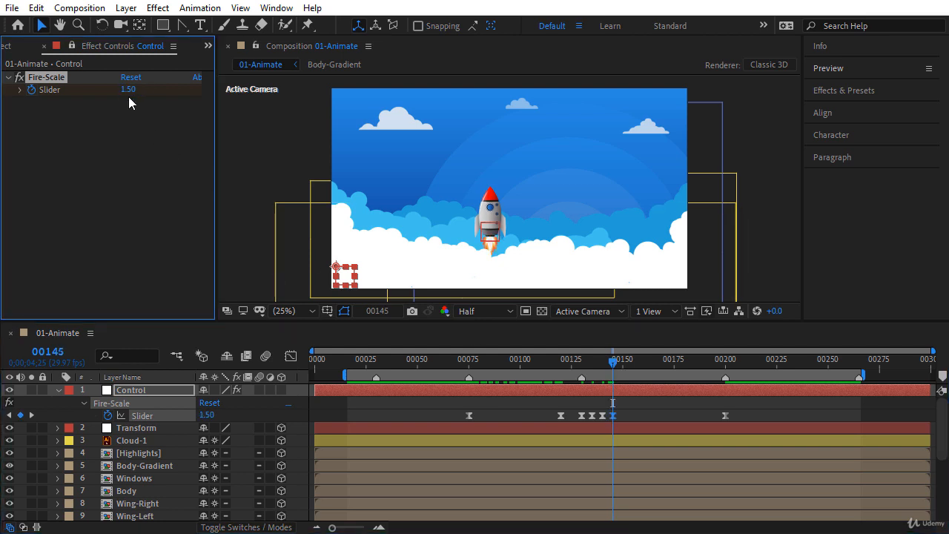
drag(605, 362, 621, 365)
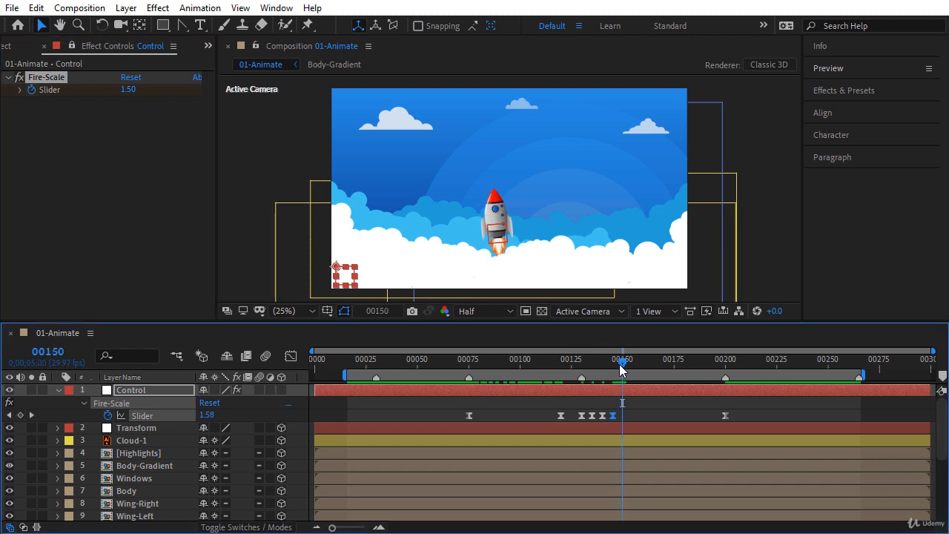
click(129, 91)
text(.2)
key(Return)
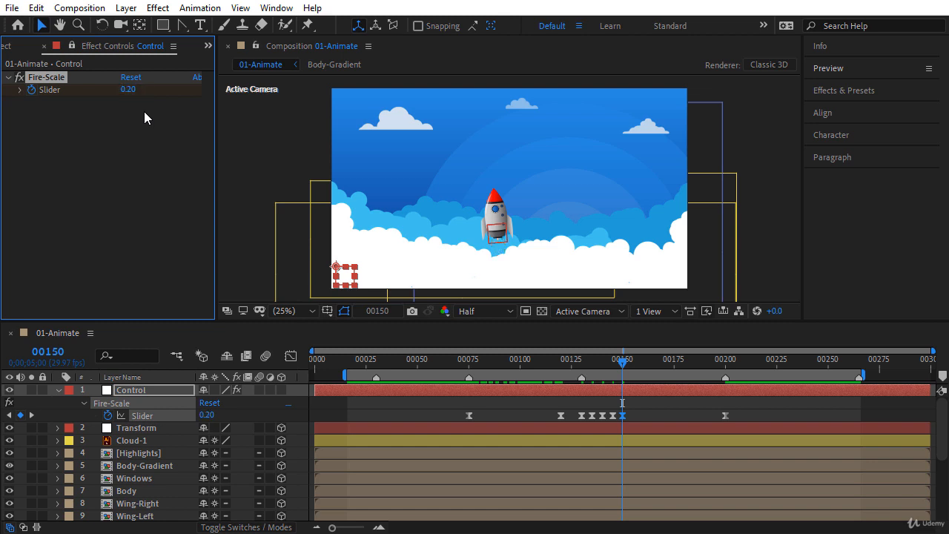
drag(621, 362, 634, 371)
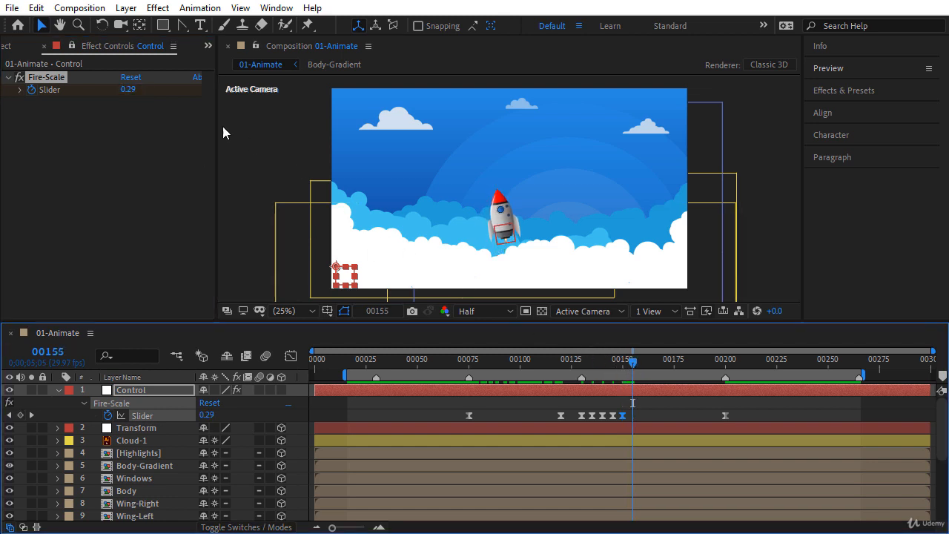
click(129, 90)
text(1)
key(Return)
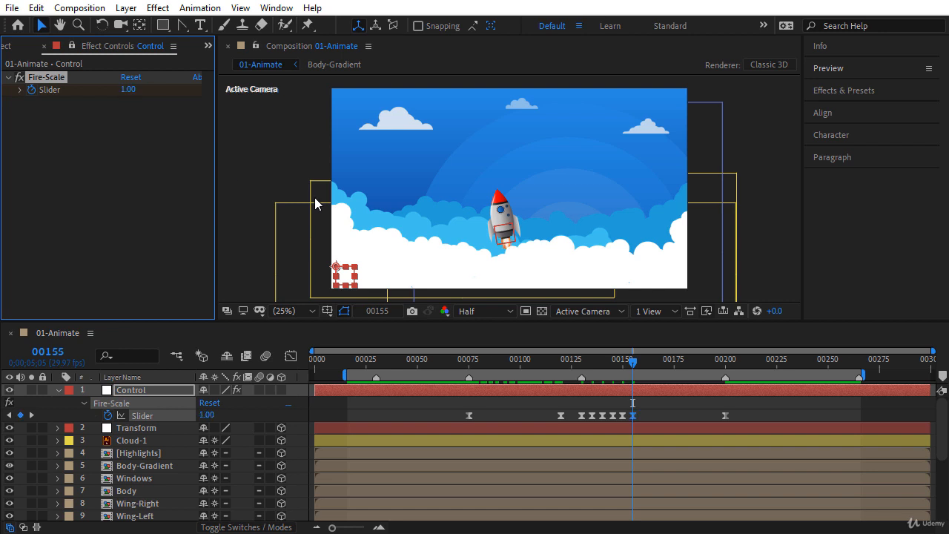
drag(633, 364, 643, 365)
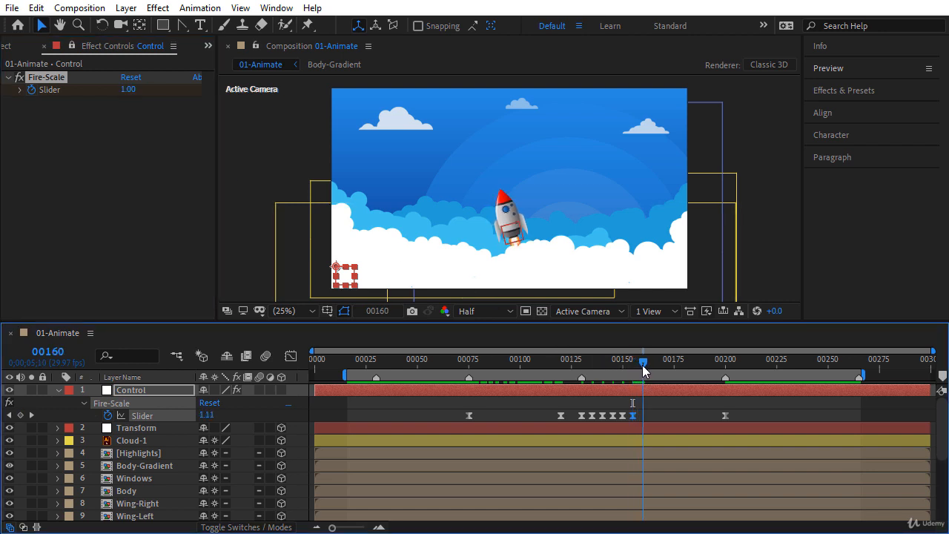
click(125, 93)
text(0.2)
key(Return)
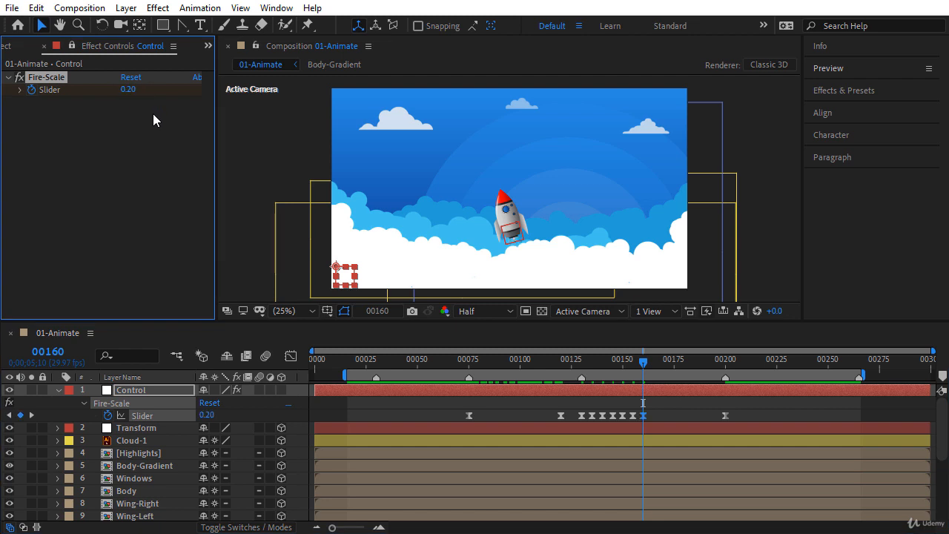
click(510, 405)
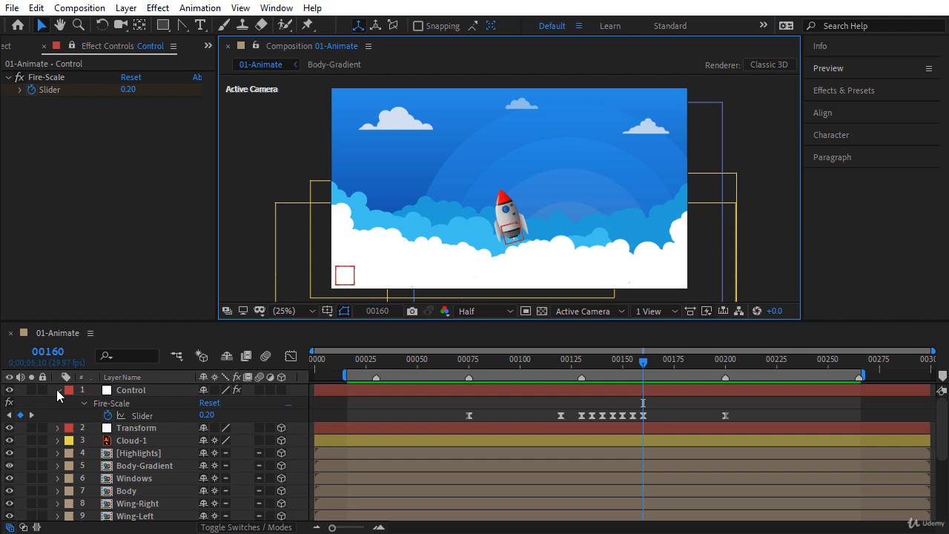
click(59, 387)
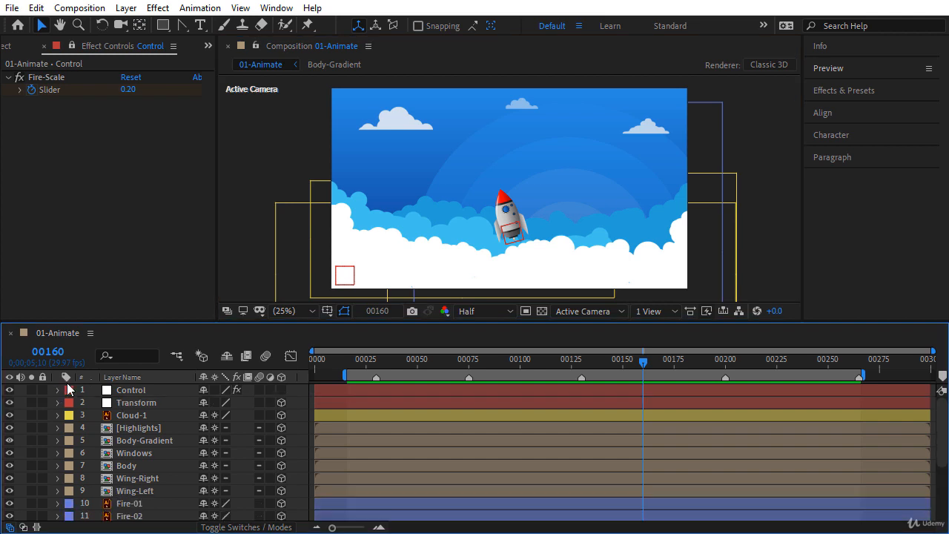
Step: Change the wiggle frequency in Fire-01's Scale expression from 25 to 15
drag(940, 381, 941, 451)
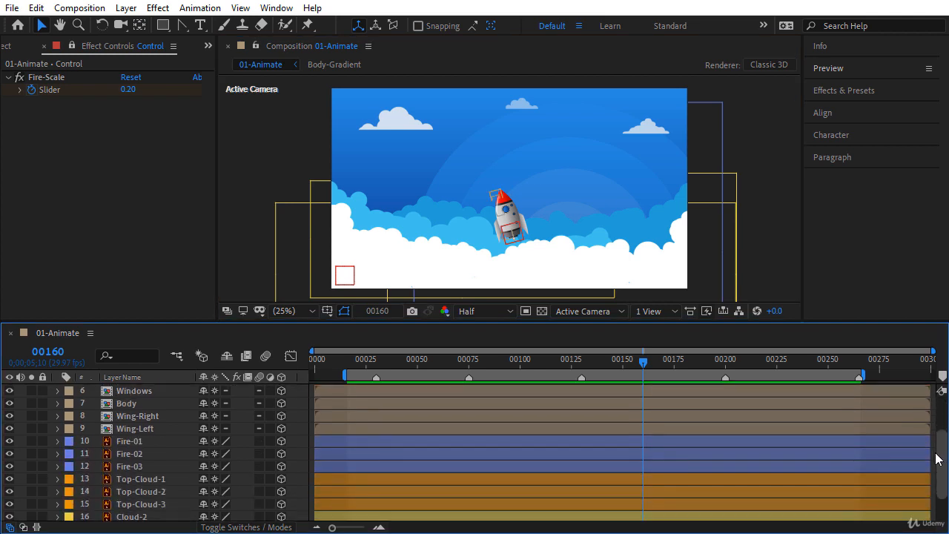
click(158, 443)
key(u)
key(u)
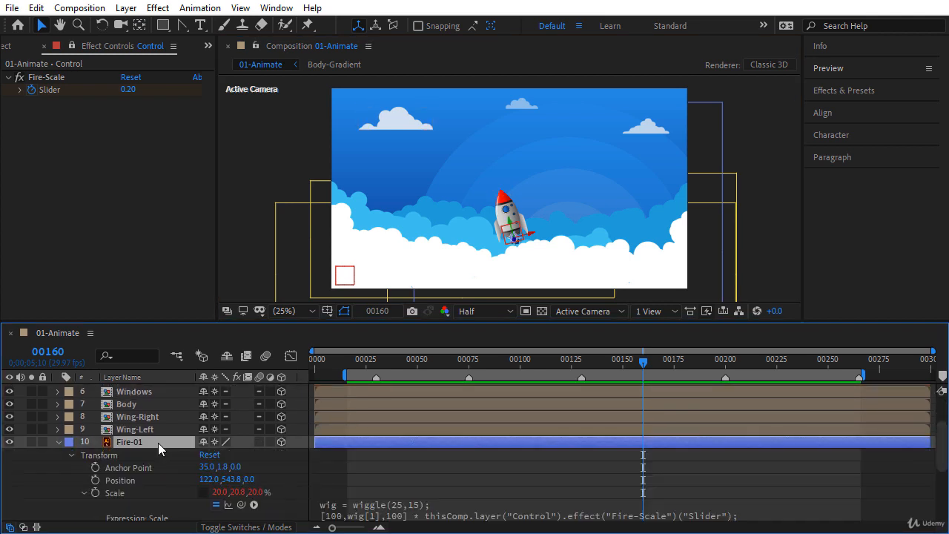
click(404, 513)
click(429, 503)
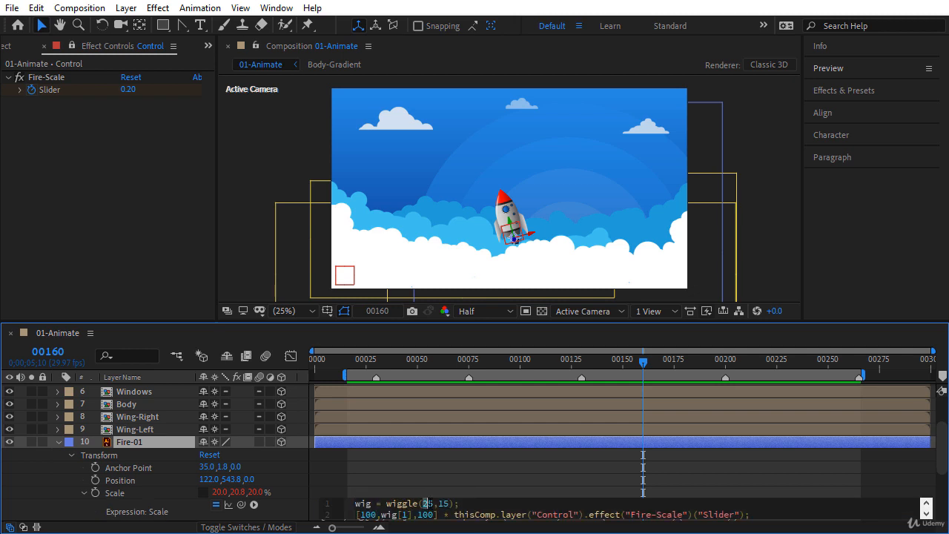
key(BackSpace)
text(1)
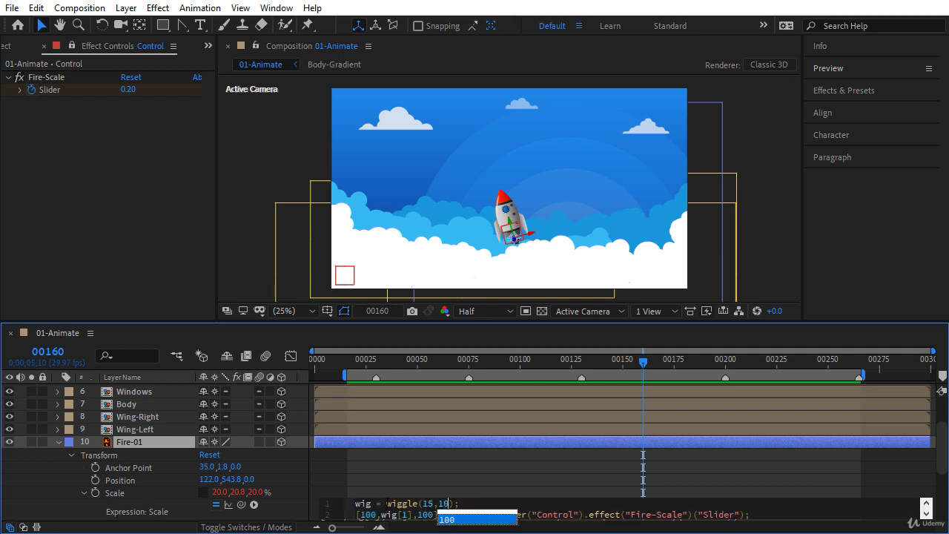
click(50, 447)
click(57, 443)
Step: Edit the wiggle amount in Fire-02's Scale expression, replacing its last digit with 0
click(138, 454)
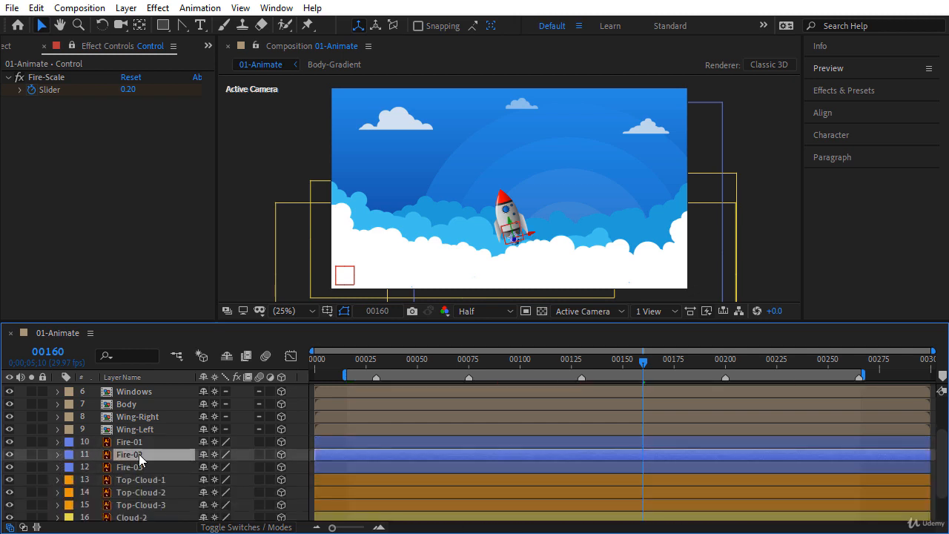
click(58, 455)
scroll(942, 449, down, 2)
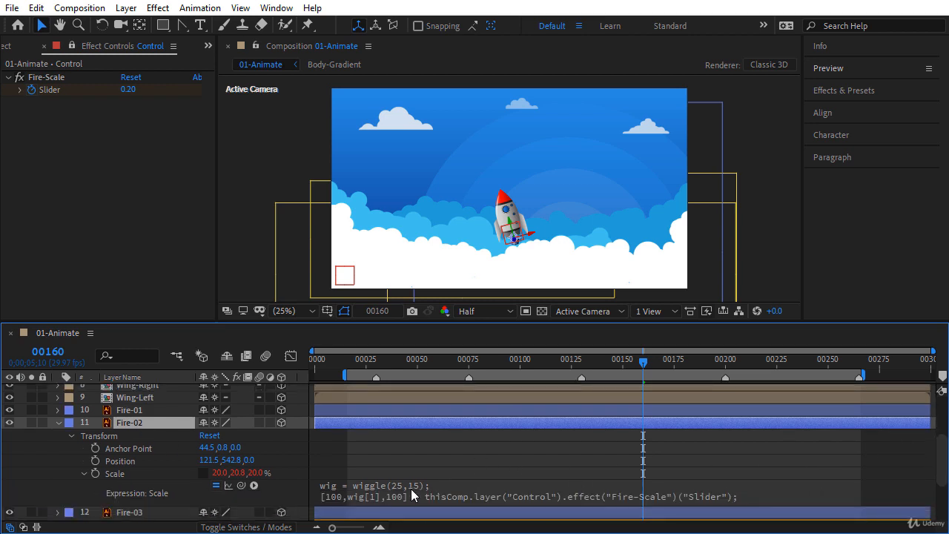
click(404, 491)
click(437, 486)
key(BackSpace)
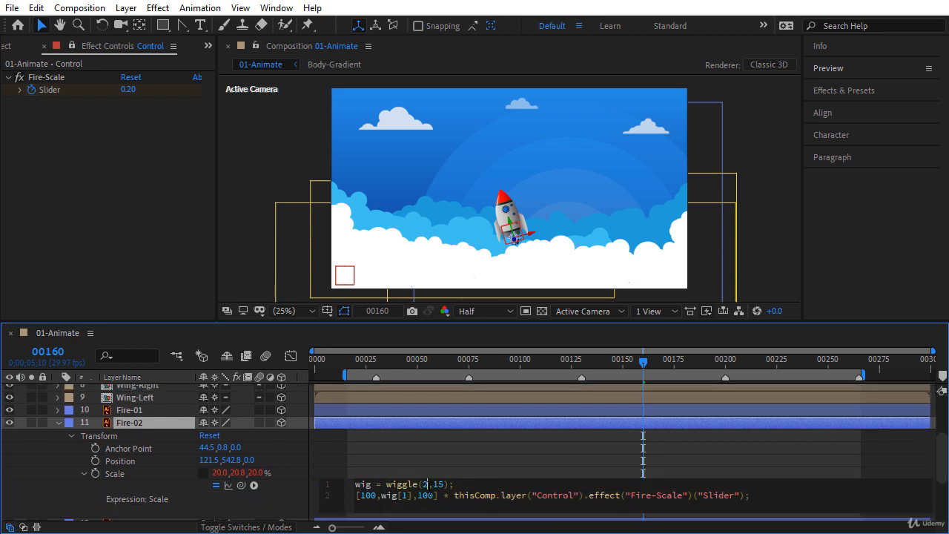
text(0)
click(293, 487)
click(58, 423)
Step: Set Fire-03's wiggle values to 30,20, then preview the animation in a maximized Composition panel
click(128, 442)
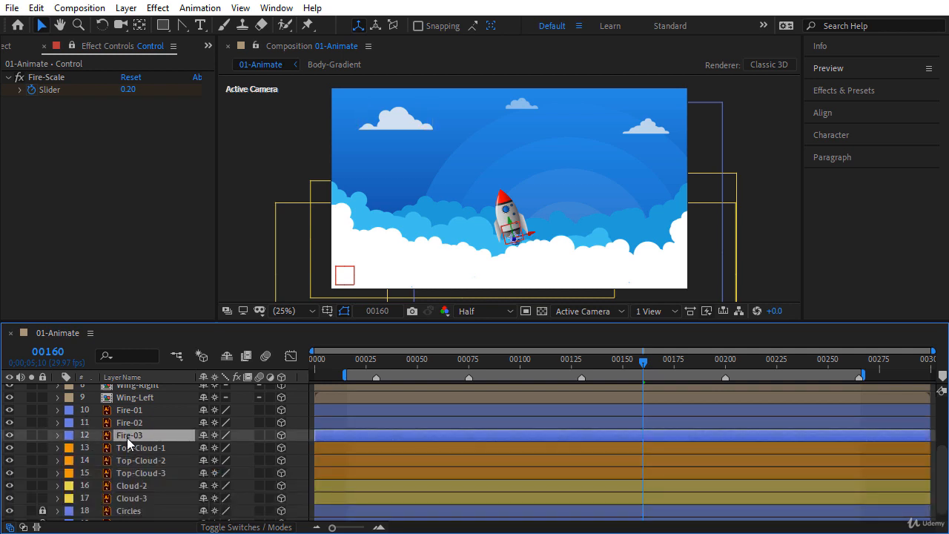
key(e)
key(e)
click(412, 499)
click(422, 497)
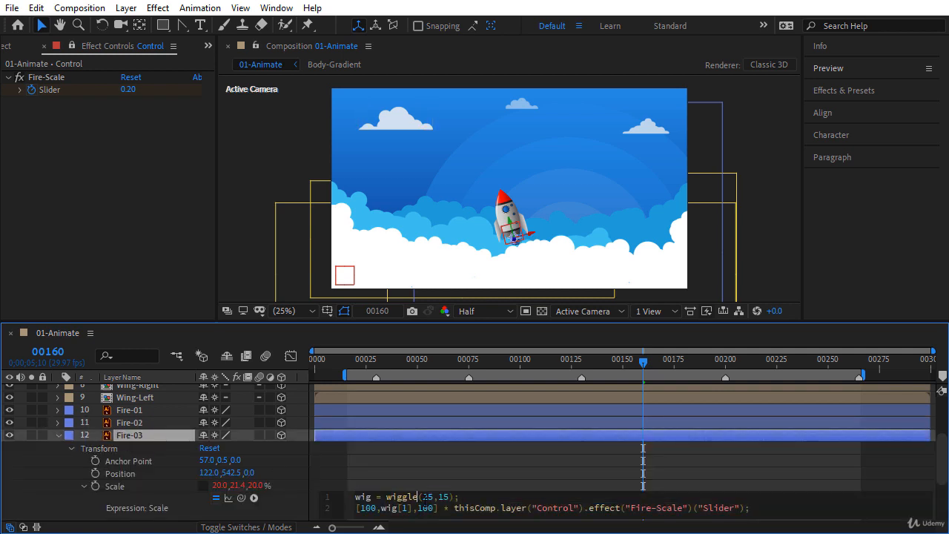
double_click(425, 498)
text(30,20)
click(287, 478)
click(58, 435)
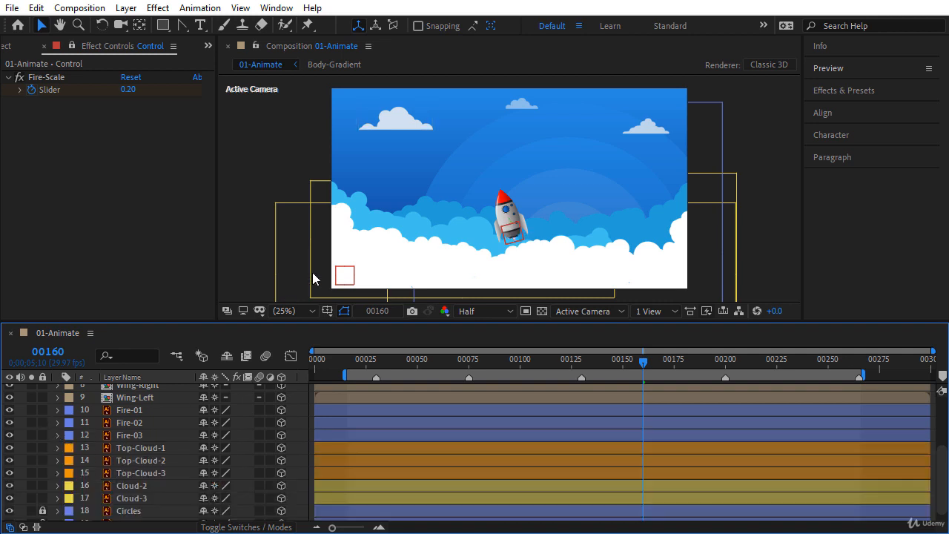
key(grave)
key(space)
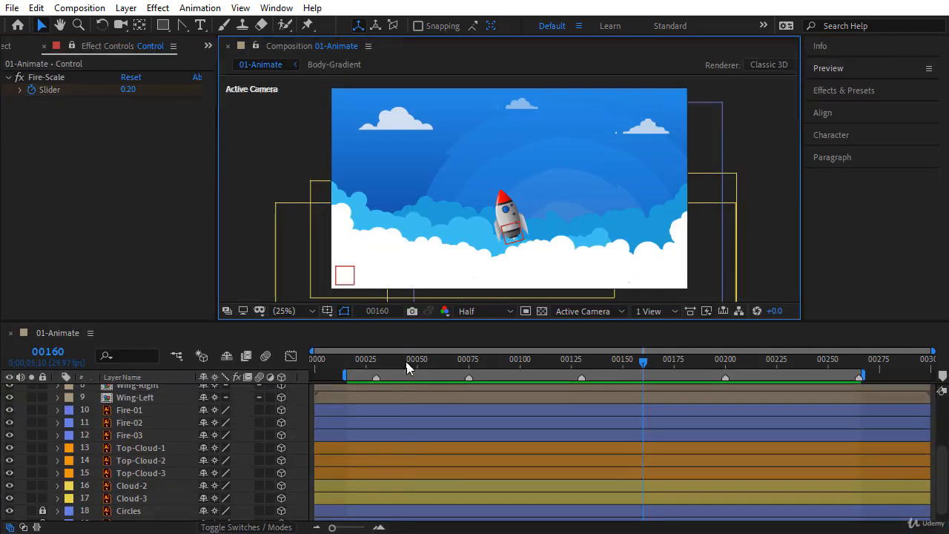
Step: Turn off the Control layer's visibility so its red square disappears
drag(407, 362, 557, 368)
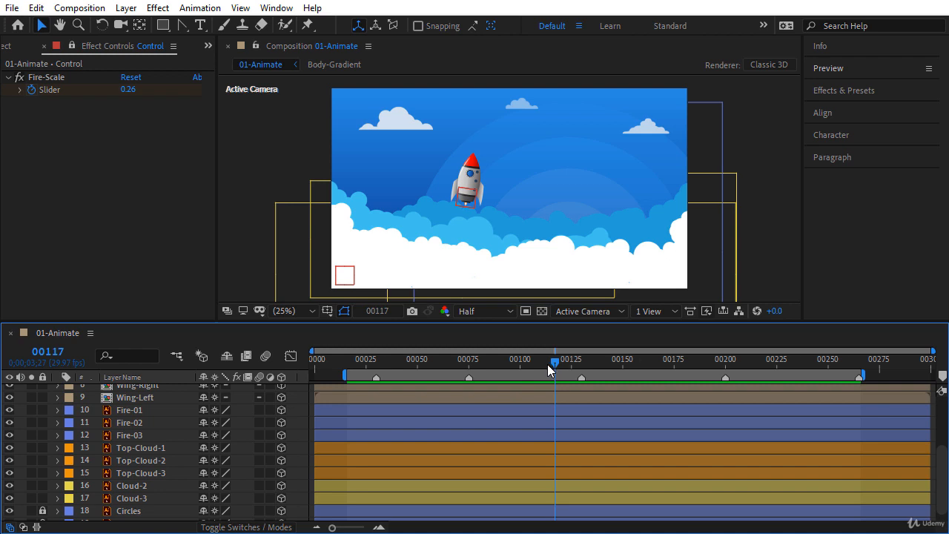
drag(944, 459, 939, 389)
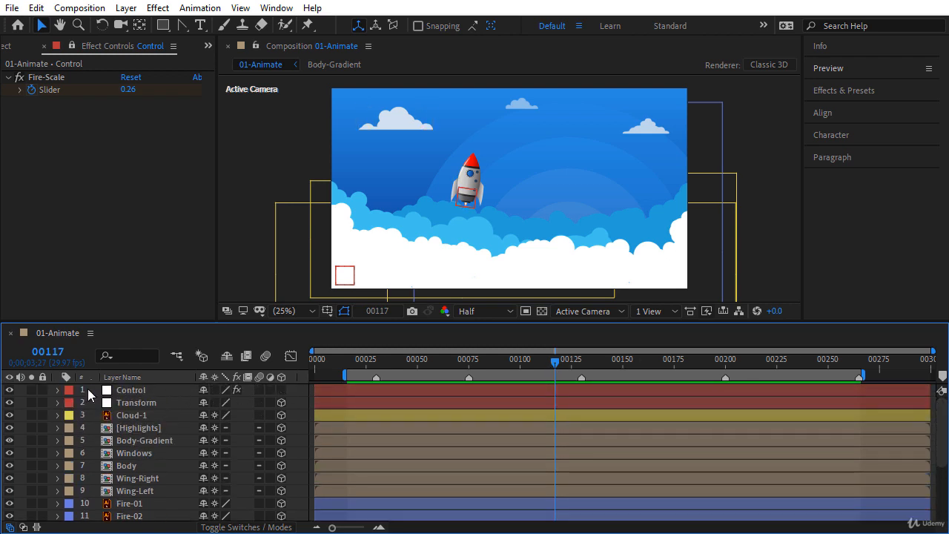
click(9, 391)
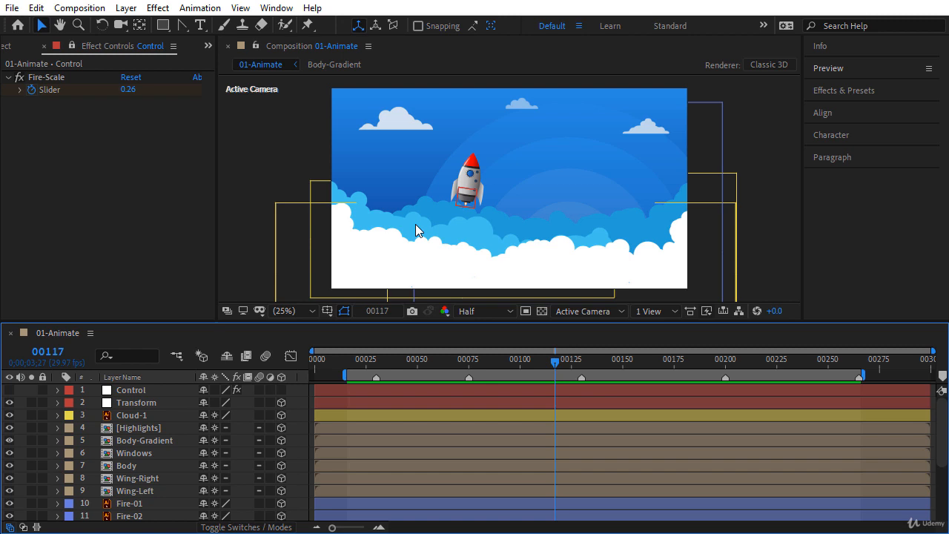
Step: Switch the viewer to Custom View 1 and orbit with the Unified Camera Tool to see the layers at an angle
click(594, 312)
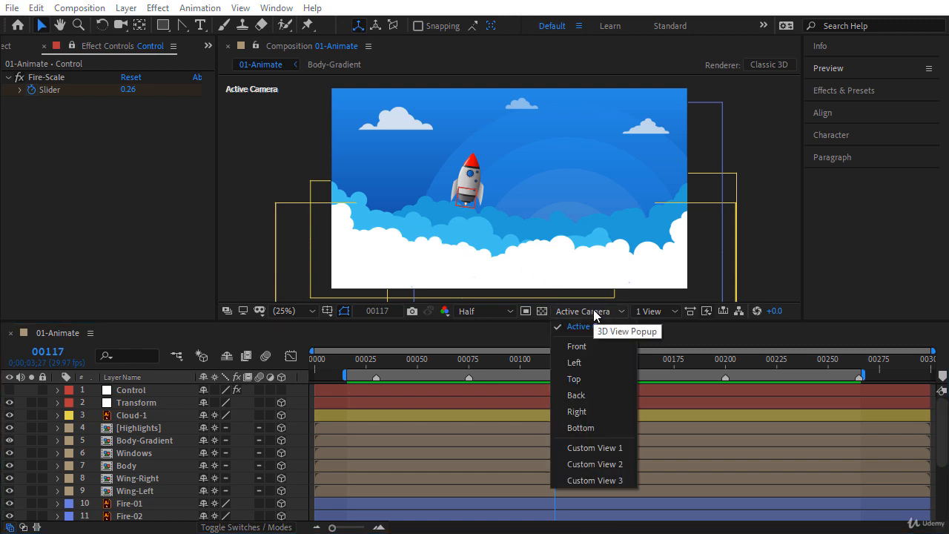
click(601, 448)
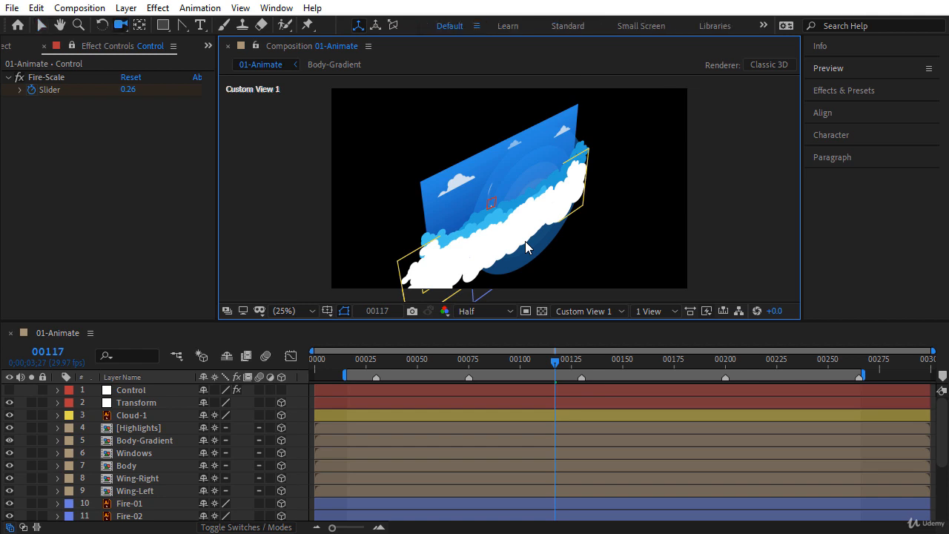
key(c)
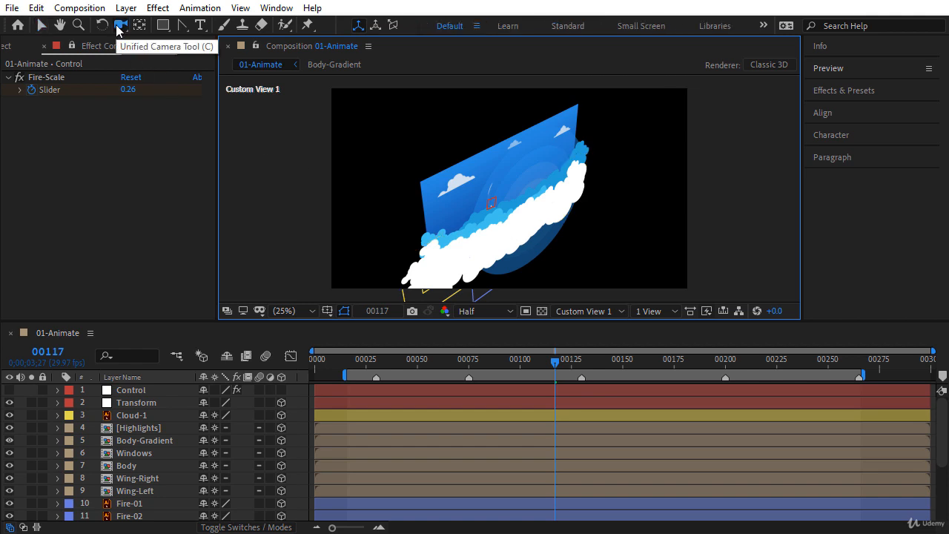
mouse_move(507, 221)
mouse_down()
mouse_move(536, 219)
mouse_move(498, 226)
mouse_move(534, 214)
mouse_move(502, 220)
mouse_move(517, 213)
mouse_move(518, 240)
mouse_move(482, 175)
mouse_move(481, 202)
mouse_move(511, 210)
mouse_up()
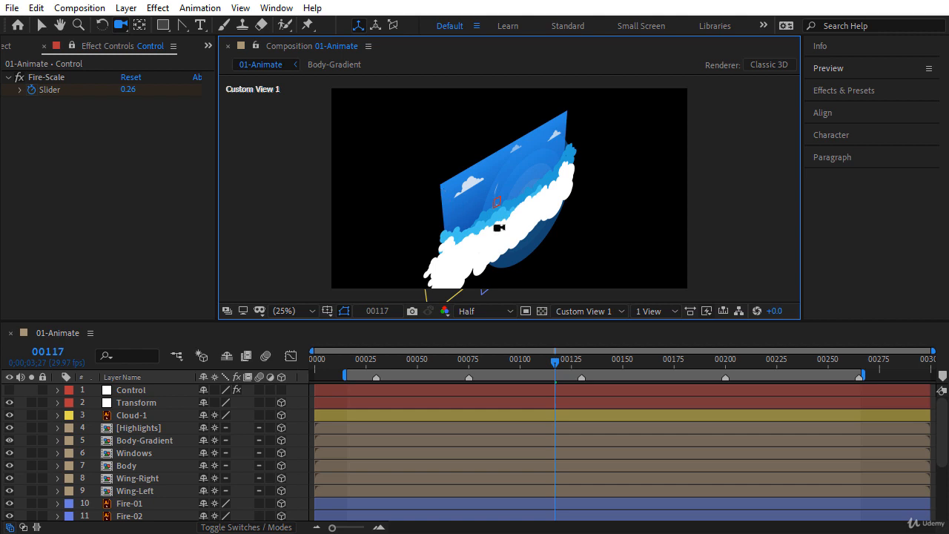
scroll(940, 438, down, 4)
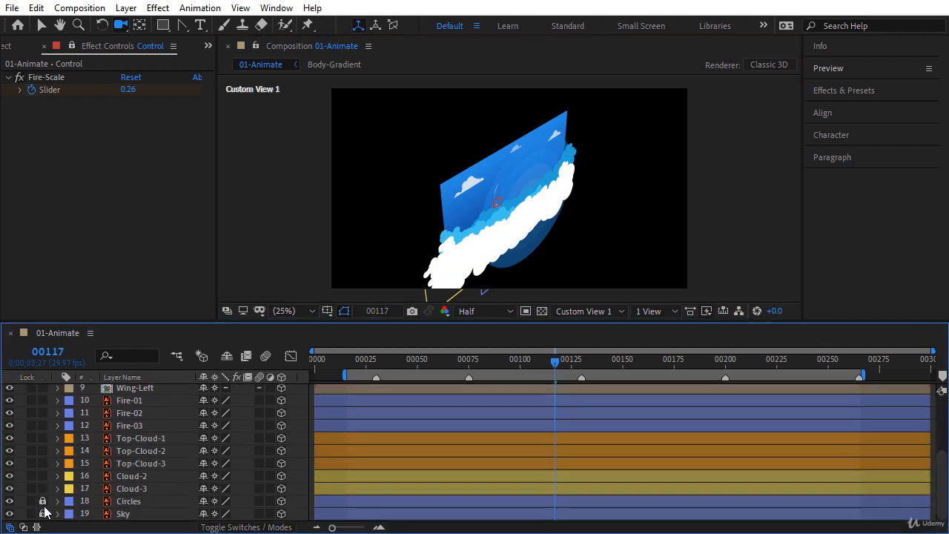
Step: Push the Sky layer back to Position Z 500
click(124, 514)
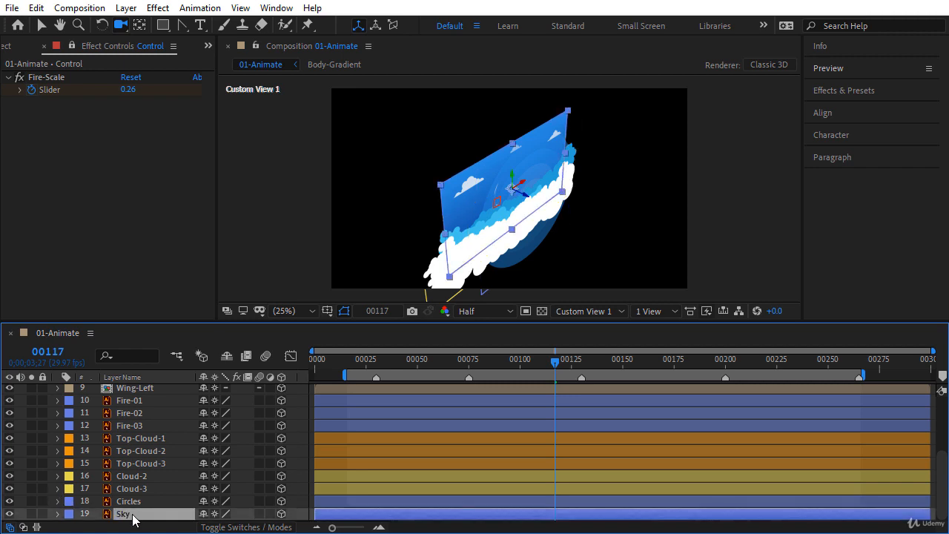
key(p)
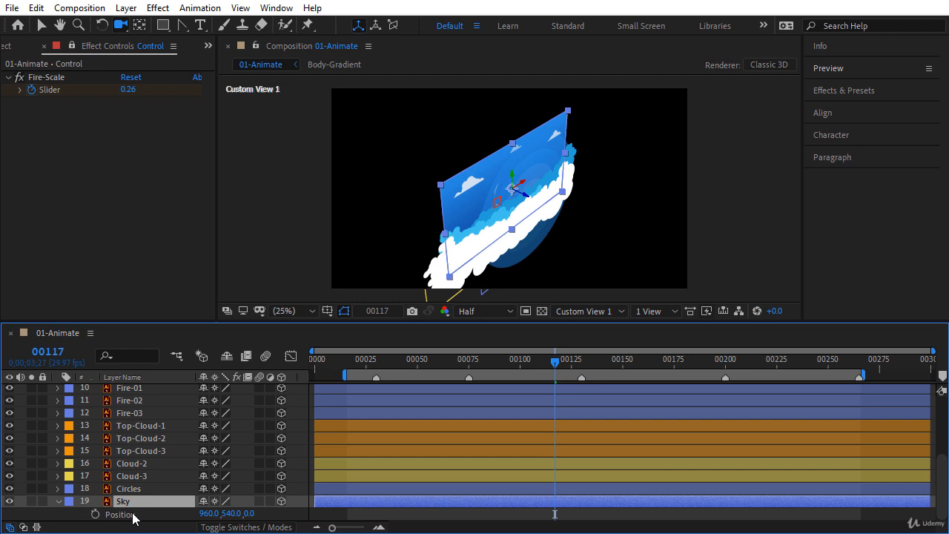
drag(250, 513, 494, 523)
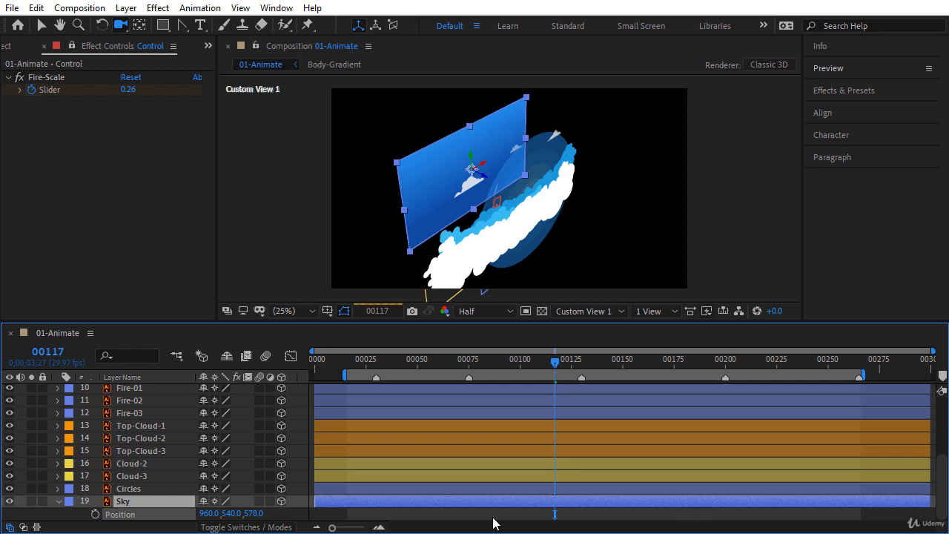
click(290, 516)
text(5)
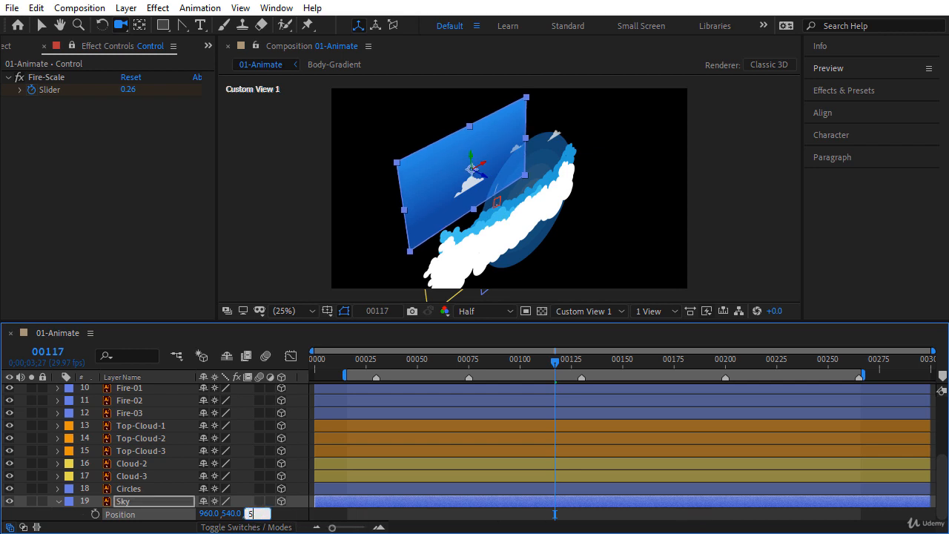
text(00)
key(Return)
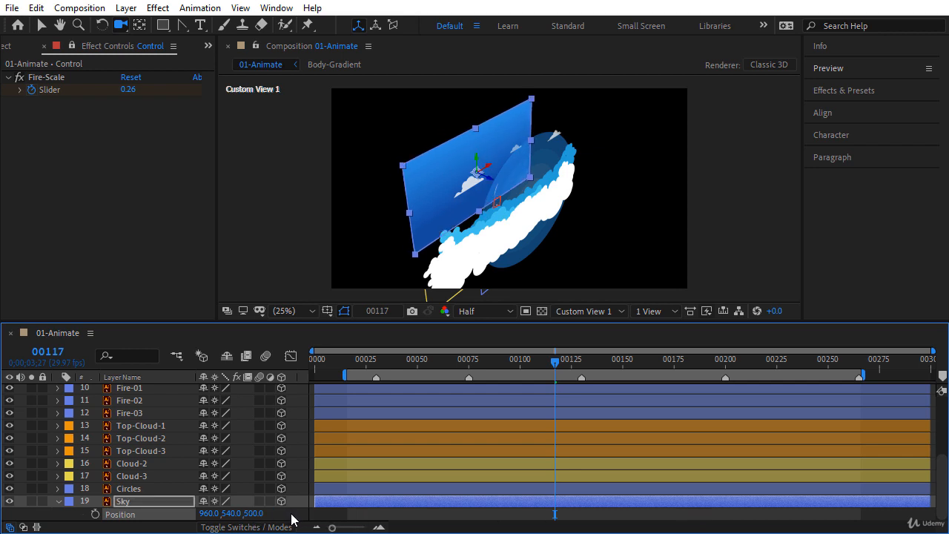
drag(443, 221, 459, 226)
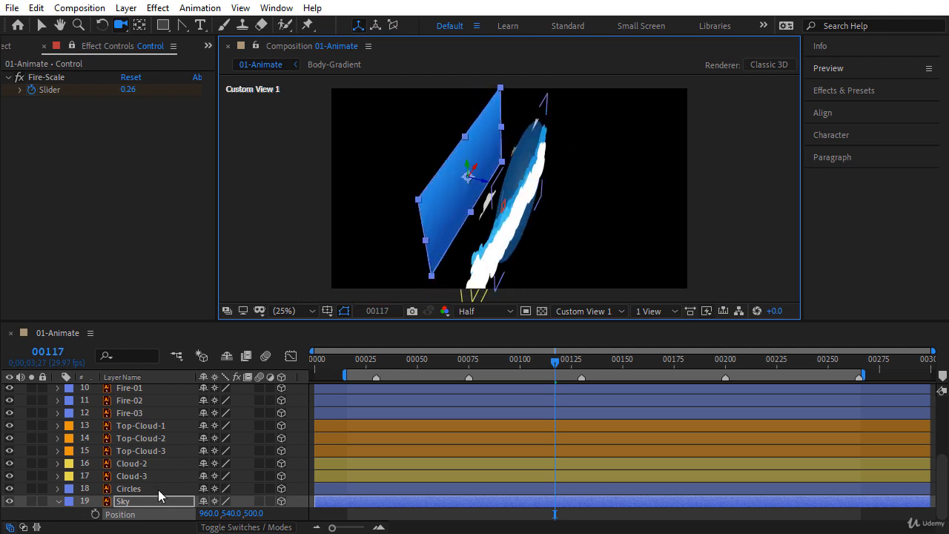
Step: Push the Circles layer back to Position Z 400
click(159, 491)
key(p)
drag(213, 502, 498, 510)
click(259, 501)
text(400)
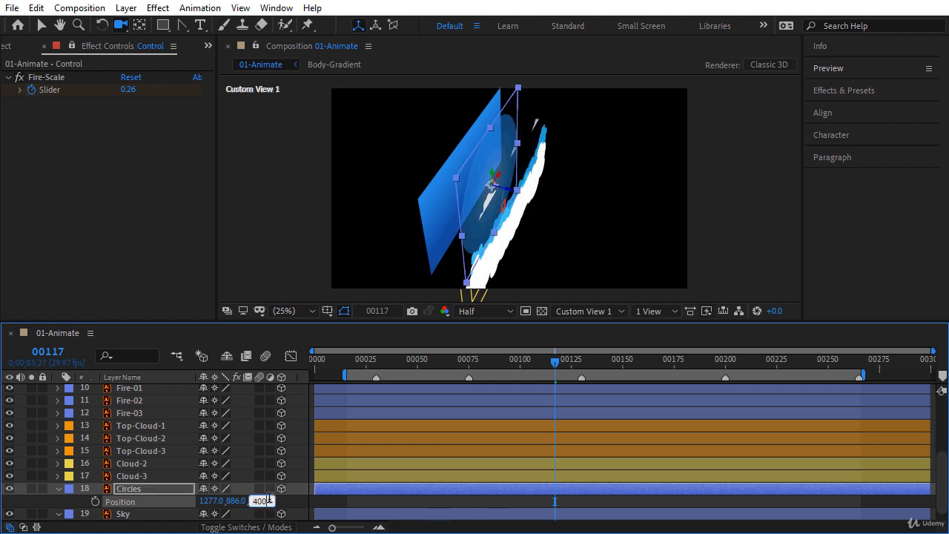
key(Return)
mouse_move(425, 254)
mouse_down()
mouse_move(468, 229)
mouse_move(428, 256)
mouse_up()
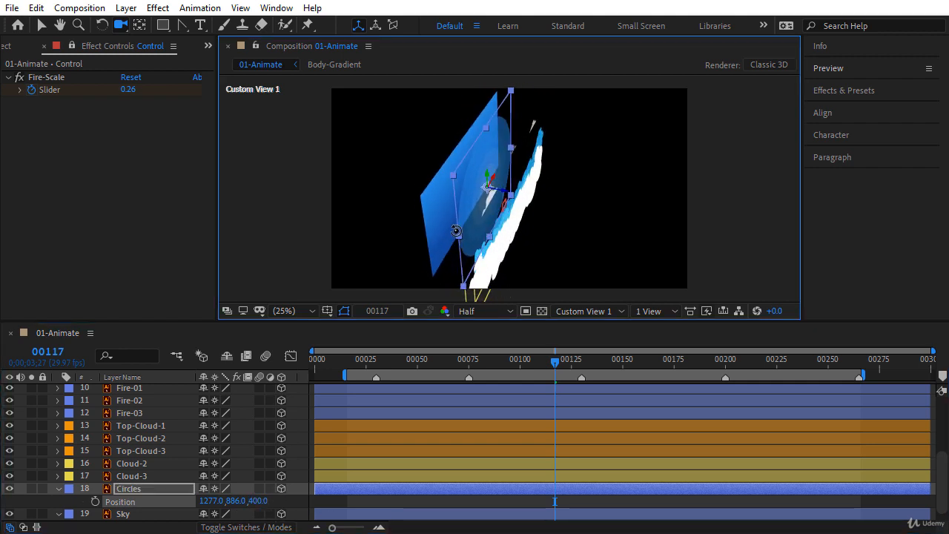
Step: Push Cloud-3 back in depth, entering Position Z 200, and check the cloud spacing
click(144, 477)
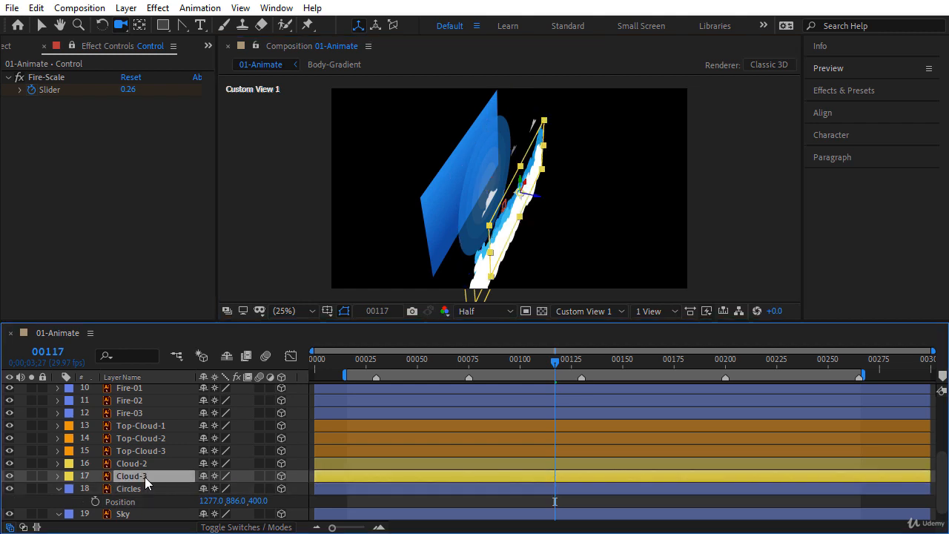
key(p)
drag(255, 491, 290, 495)
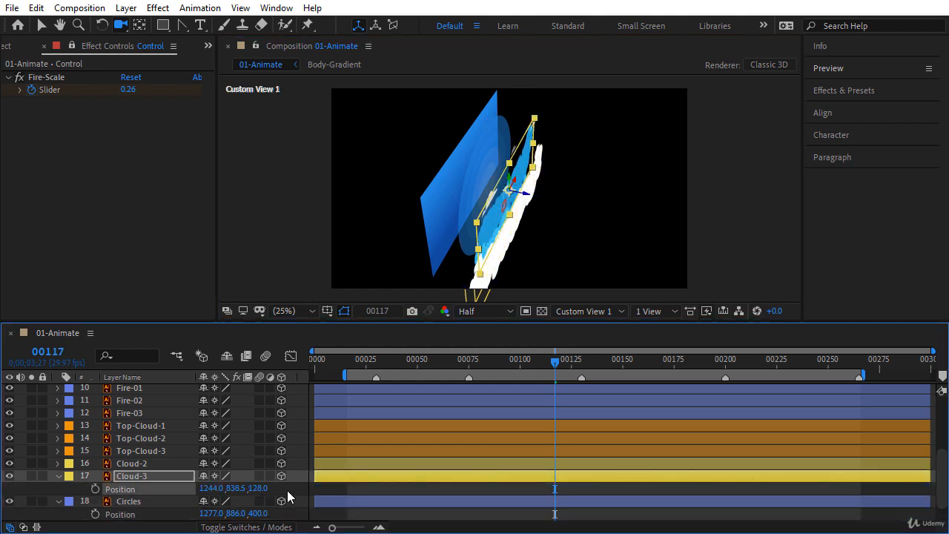
click(260, 489)
text(200)
key(Return)
drag(490, 215, 483, 111)
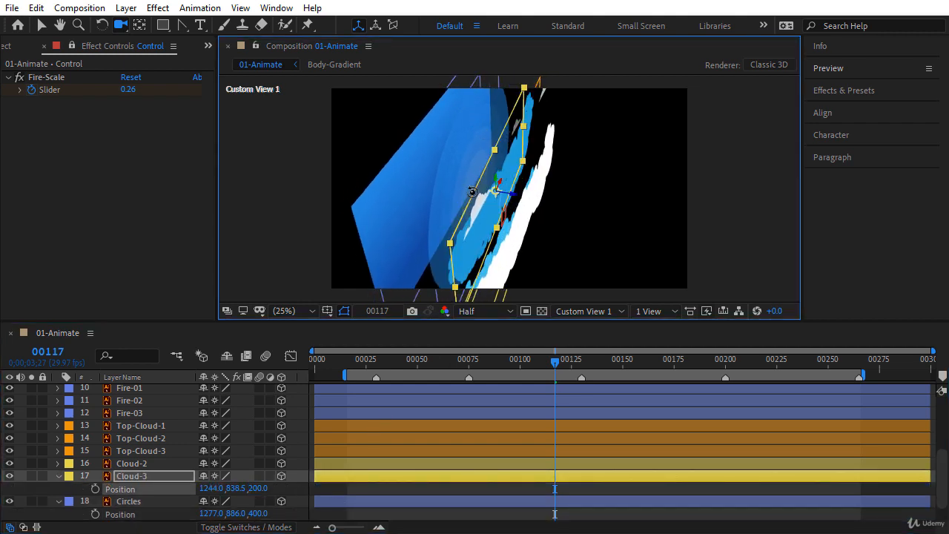
drag(473, 191, 437, 178)
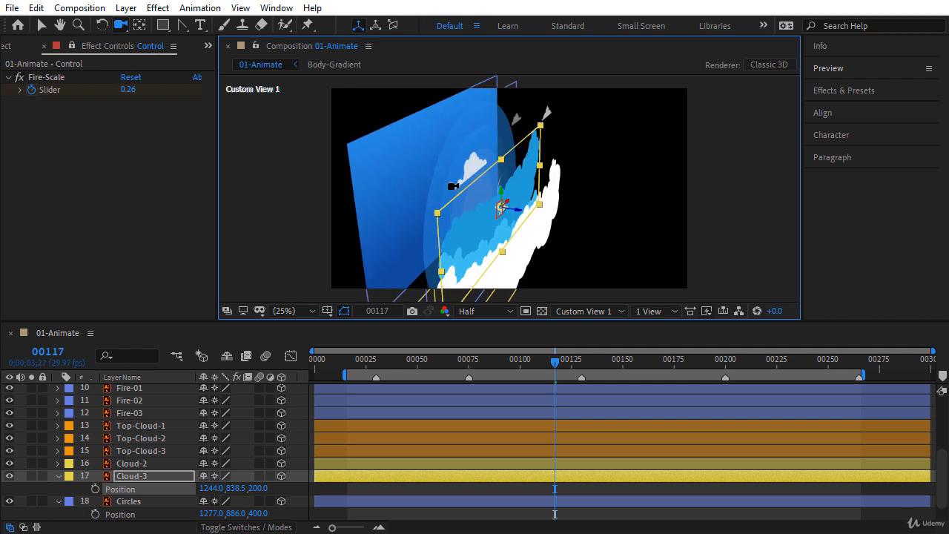
Step: Correct Cloud-3's Z to 300 and set Cloud-2's Position Z to 200
click(159, 462)
key(p)
drag(249, 475, 253, 476)
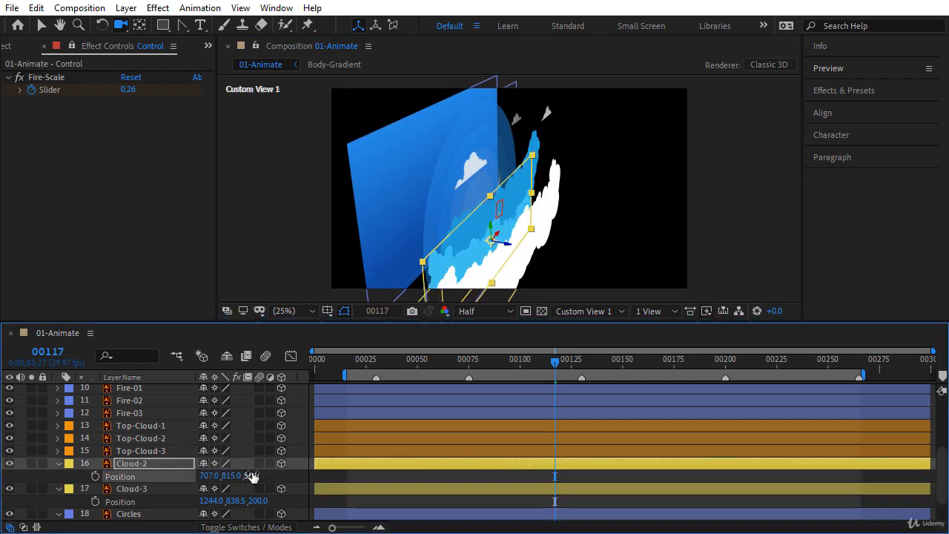
scroll(816, 467, down, 1)
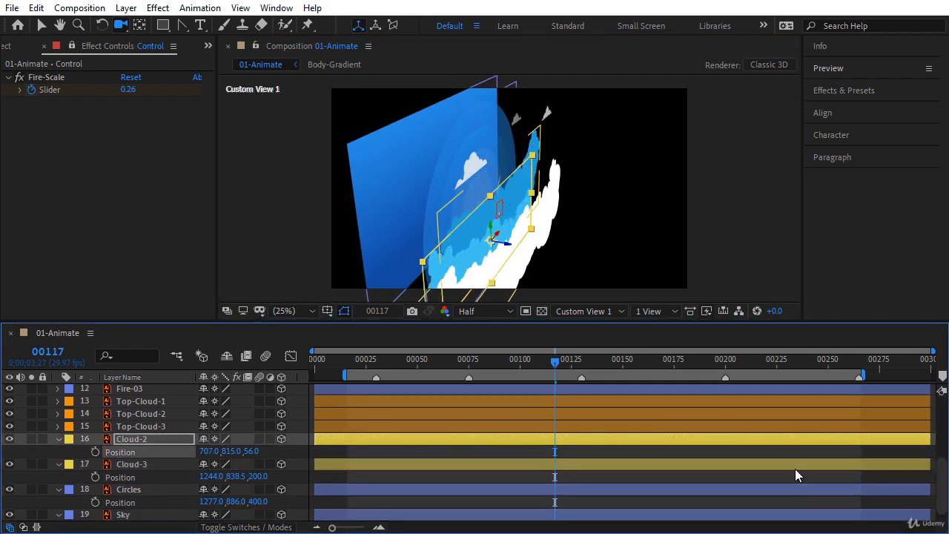
click(261, 477)
text(300)
key(Return)
click(253, 451)
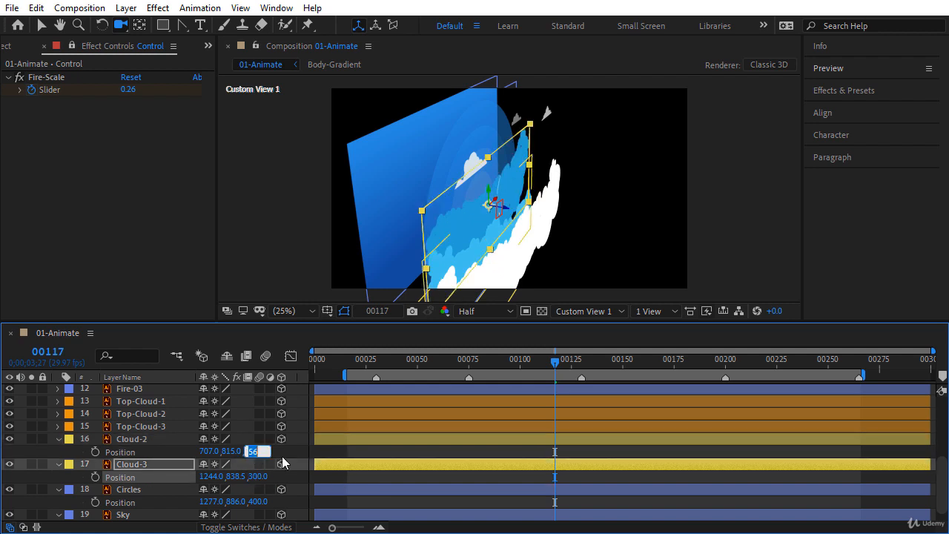
key(Return)
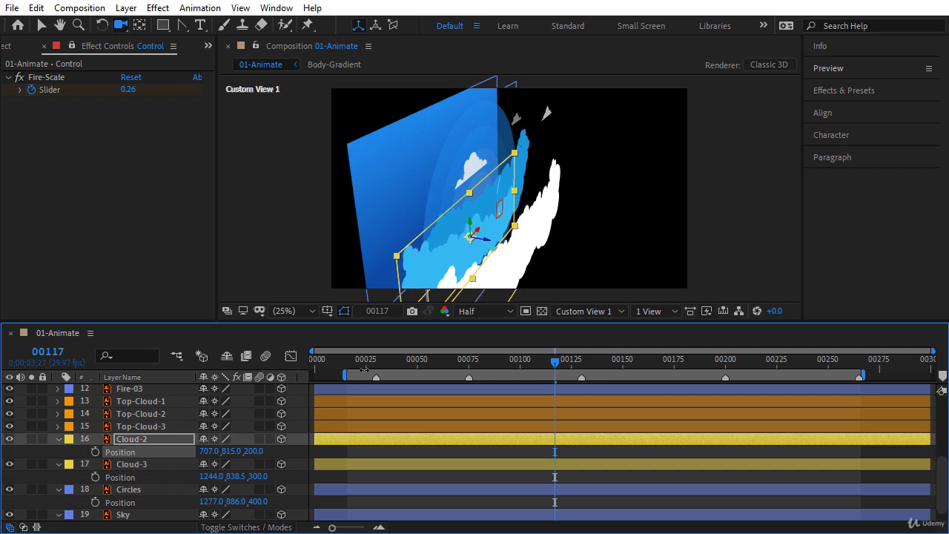
mouse_move(451, 227)
mouse_down()
mouse_move(466, 232)
mouse_move(443, 234)
mouse_move(450, 241)
mouse_up()
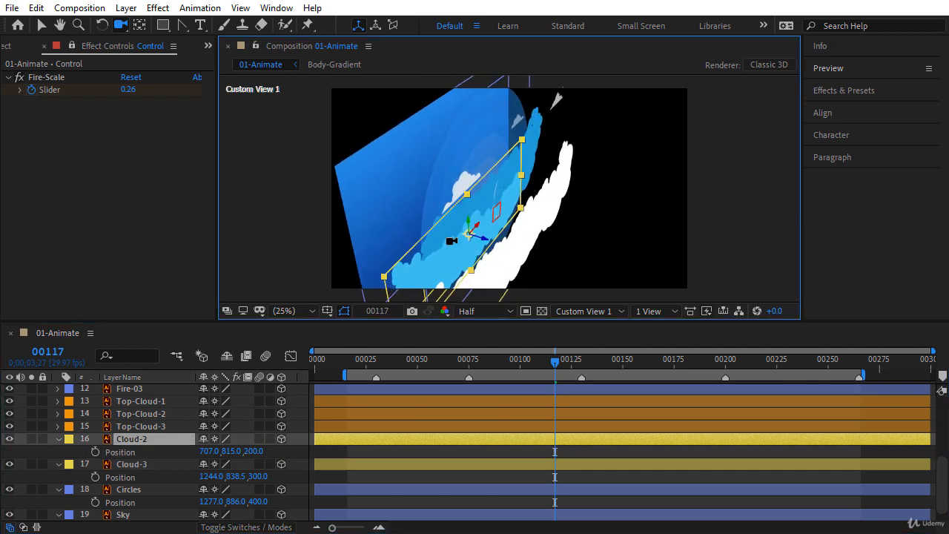
click(124, 29)
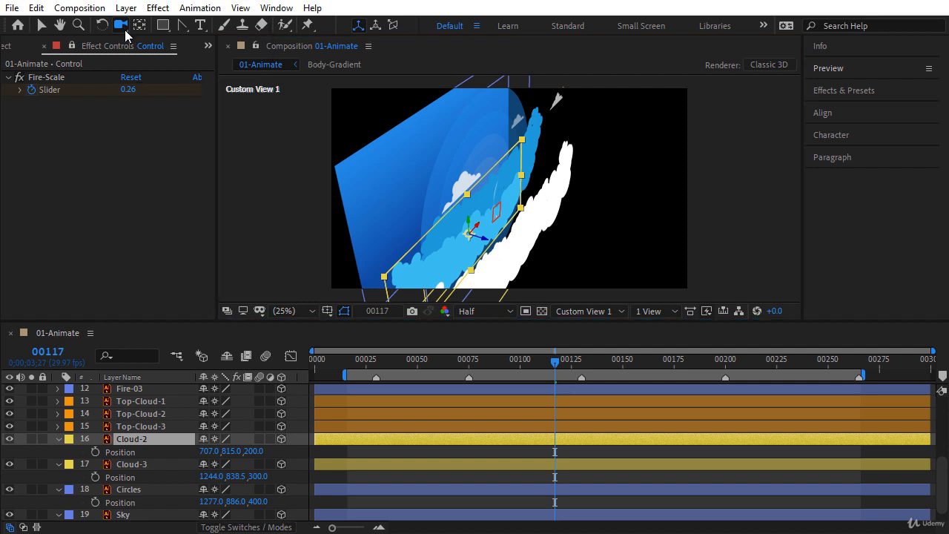
click(124, 34)
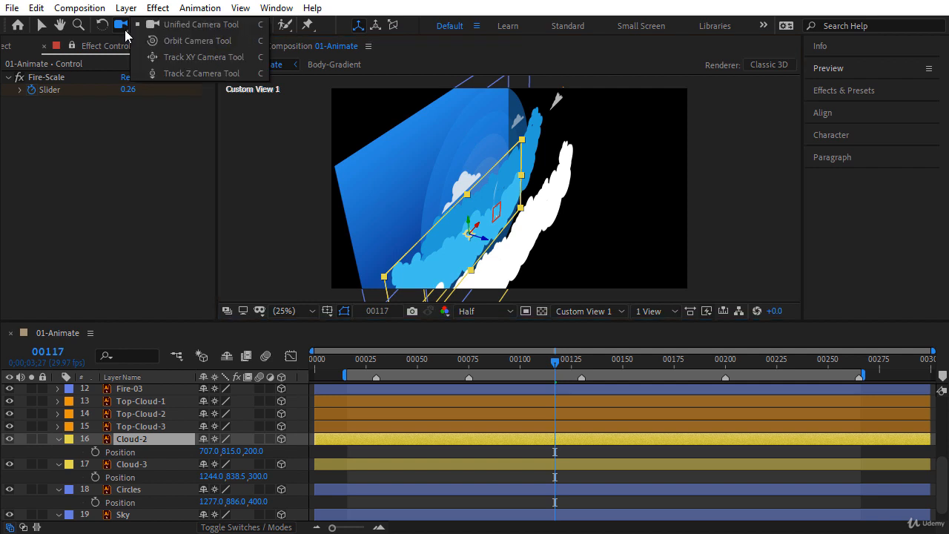
click(177, 58)
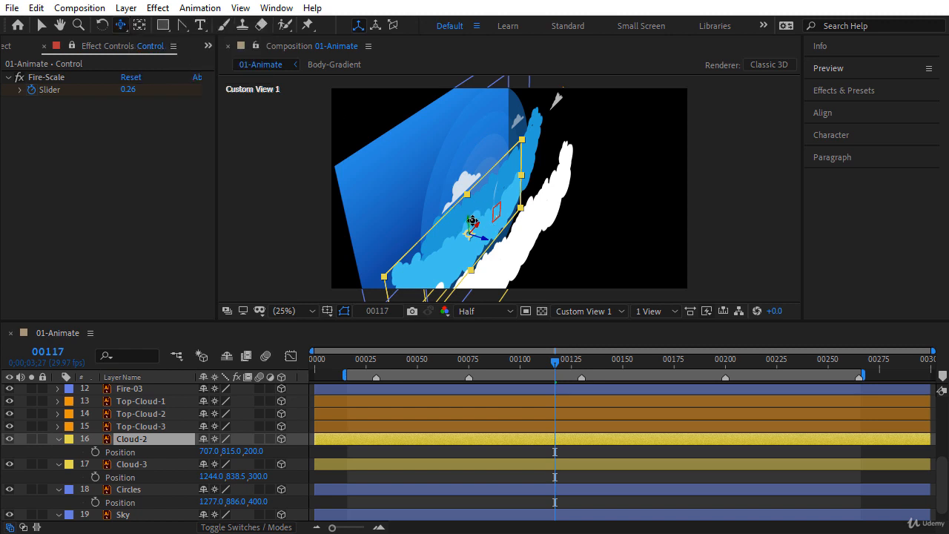
drag(473, 221, 501, 181)
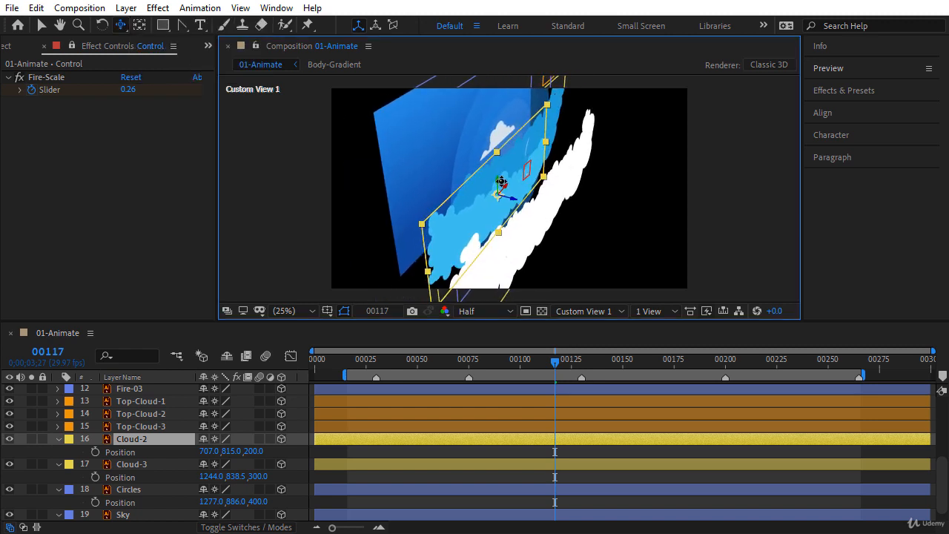
click(120, 25)
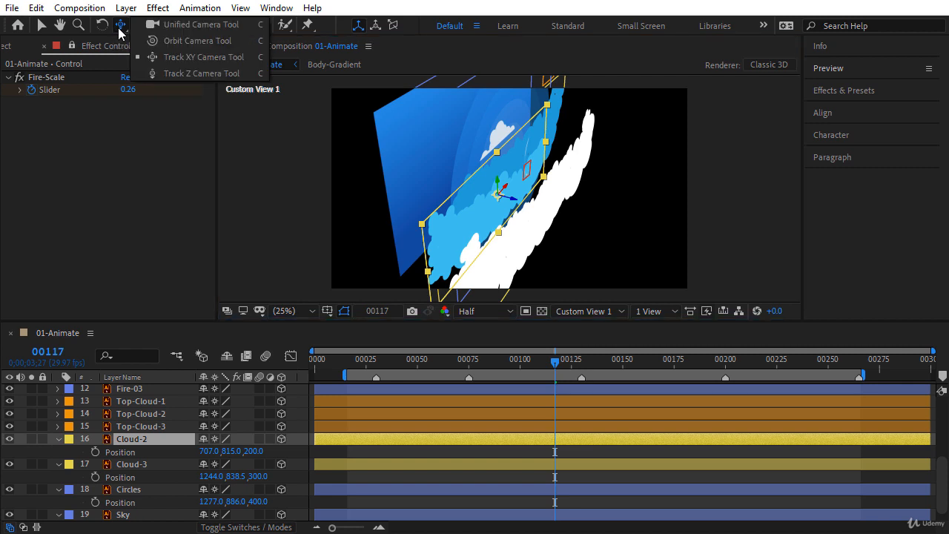
click(171, 30)
mouse_move(511, 220)
mouse_down()
mouse_move(523, 219)
mouse_move(510, 214)
mouse_up()
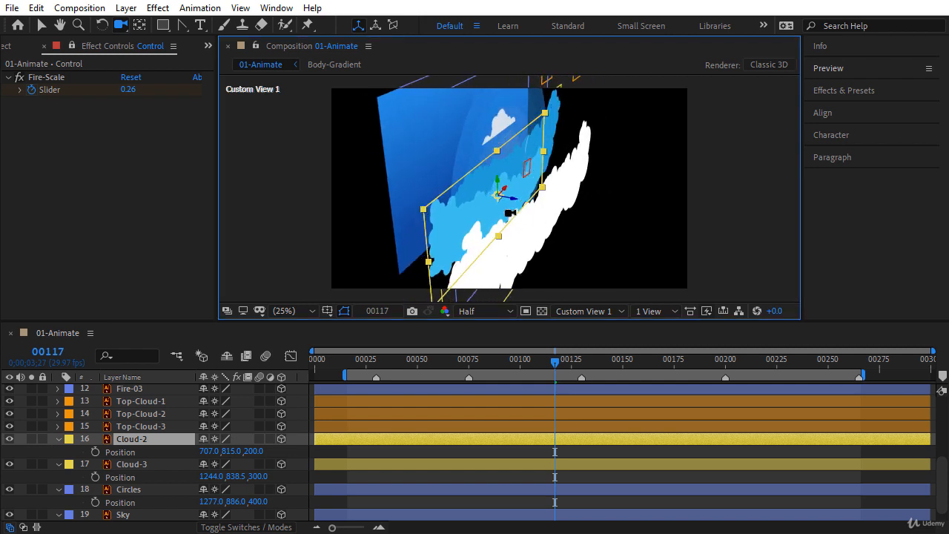
click(129, 28)
click(202, 54)
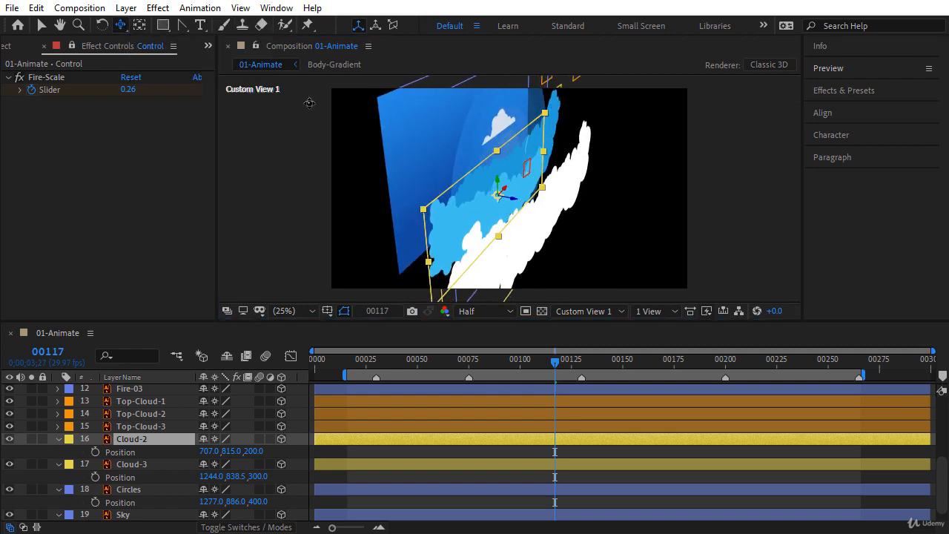
drag(529, 161, 523, 215)
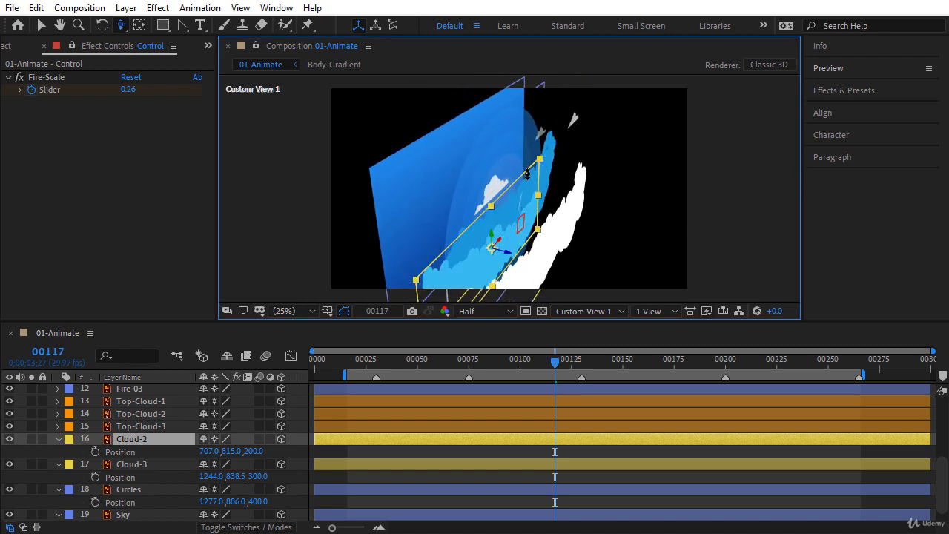
key(c)
mouse_move(529, 193)
mouse_down()
mouse_move(564, 195)
mouse_move(525, 196)
mouse_up()
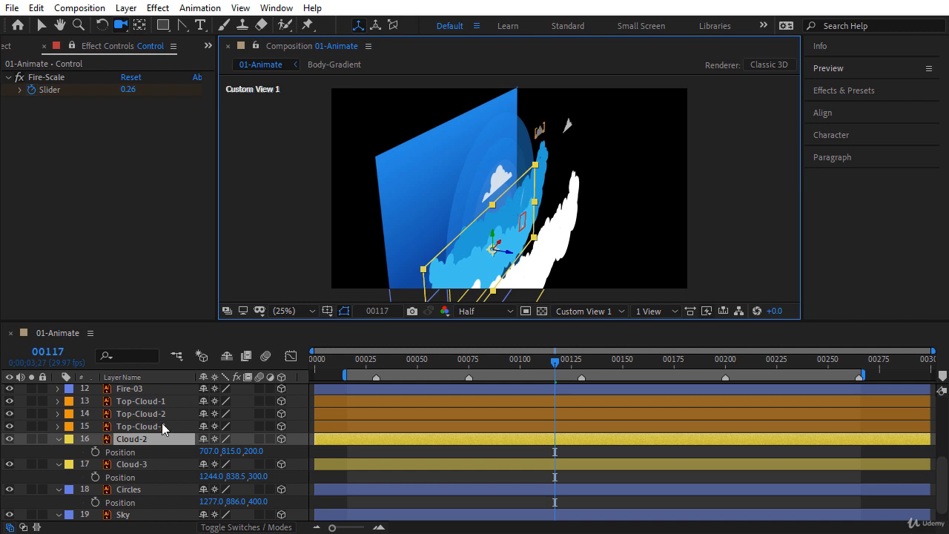
Step: Collapse the backdrop layers' Position properties and set Top-Cloud-2's Position Z to 400
shift+click(138, 513)
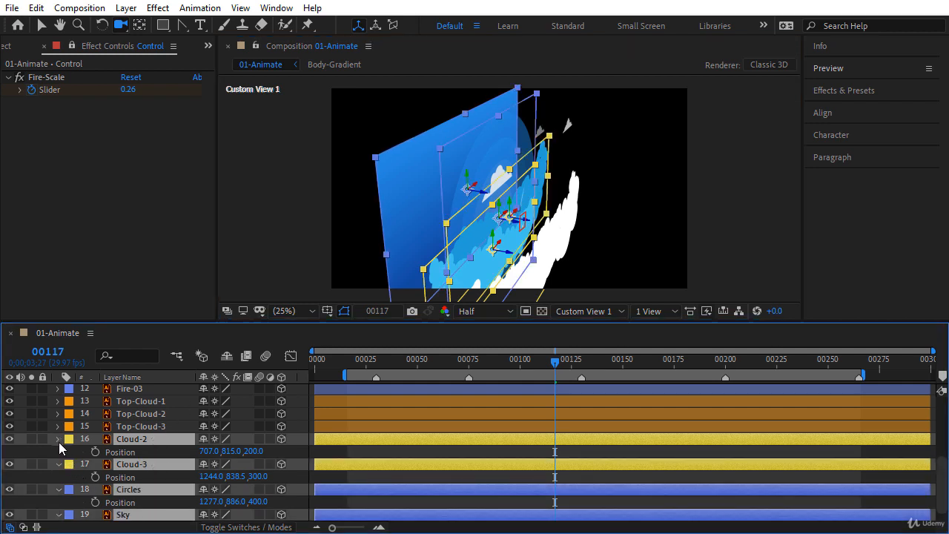
click(58, 442)
click(158, 438)
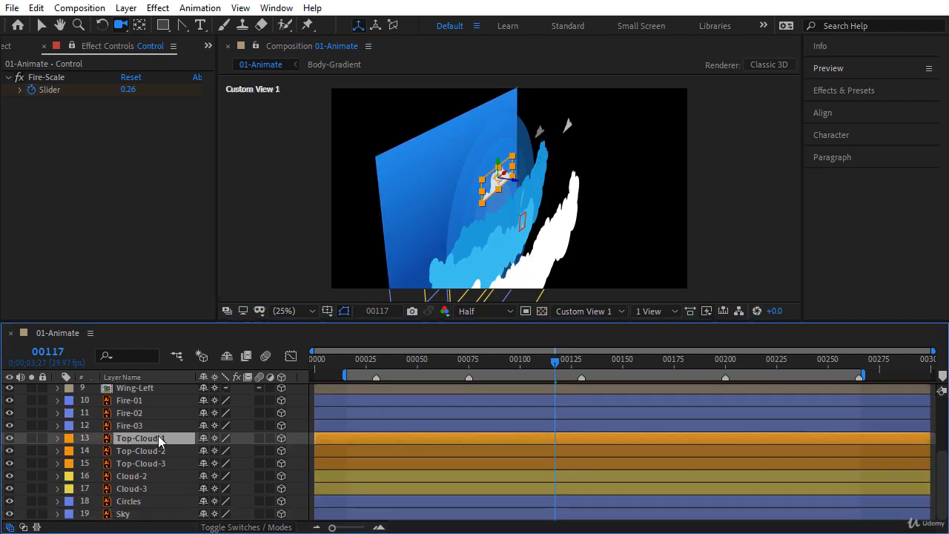
key(p)
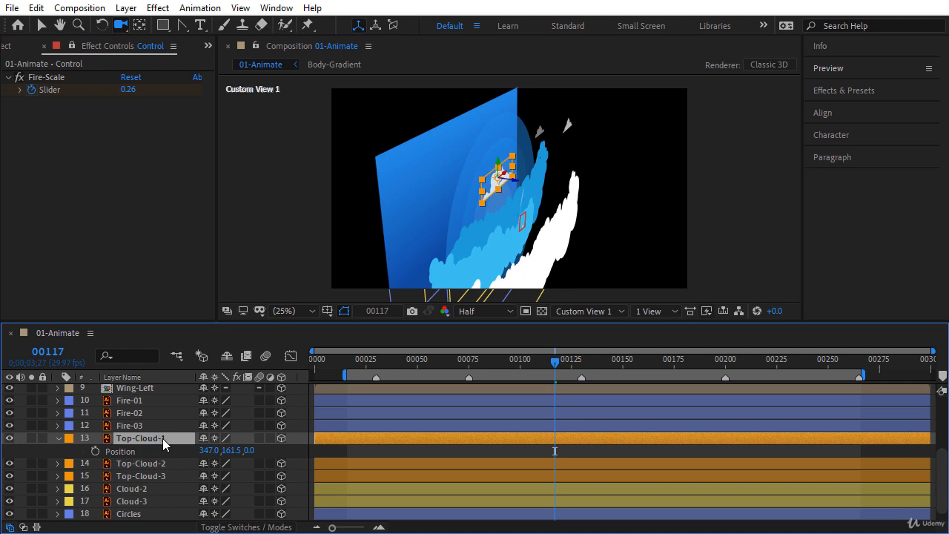
click(147, 464)
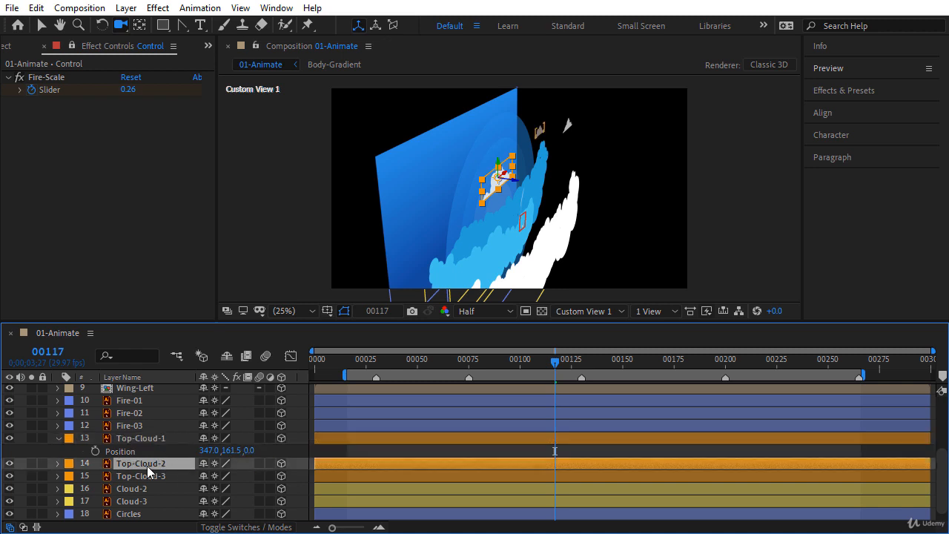
key(p)
drag(250, 479, 473, 478)
click(250, 480)
text(400)
key(Return)
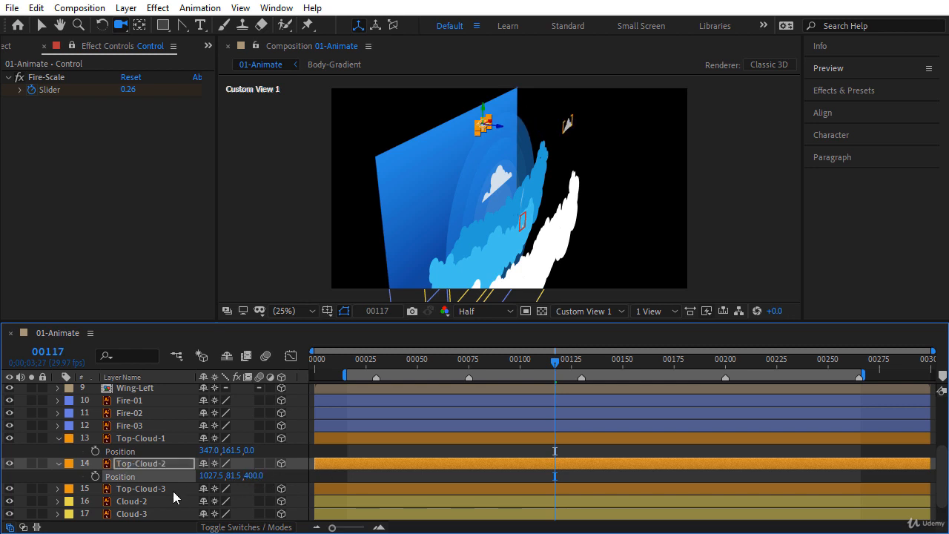
Step: Set Top-Cloud-3's Position Z to 250 and orbit to check the cloud depths
click(173, 490)
key(p)
click(255, 503)
drag(255, 502, 262, 507)
click(259, 502)
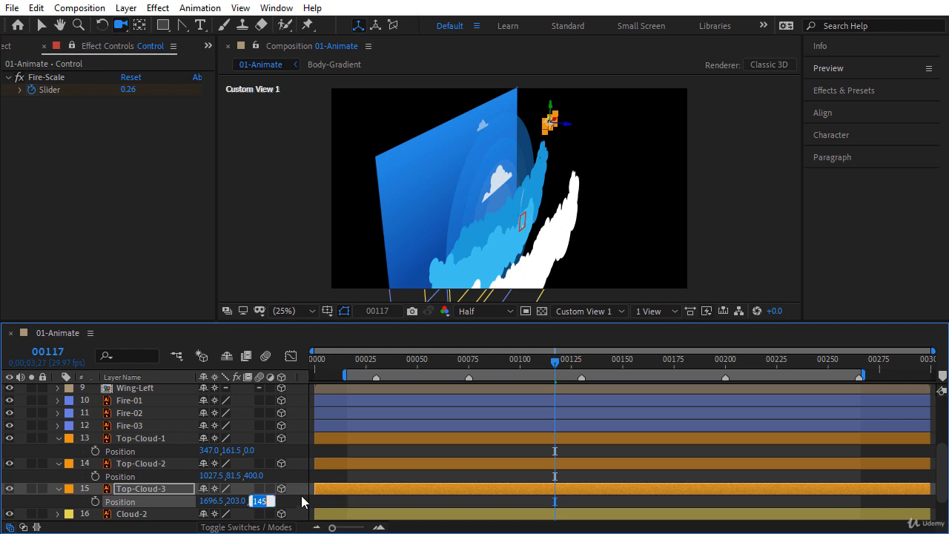
text(250)
key(Return)
drag(512, 159, 490, 171)
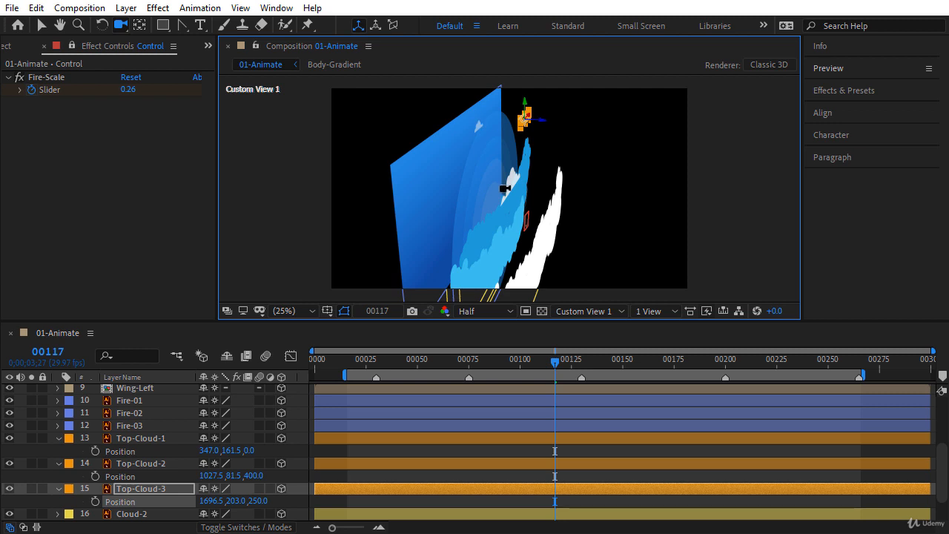
Step: Collapse all layer properties, deselect the layers, and orbit to view all clouds
click(346, 439)
key(ctrl+a)
click(57, 441)
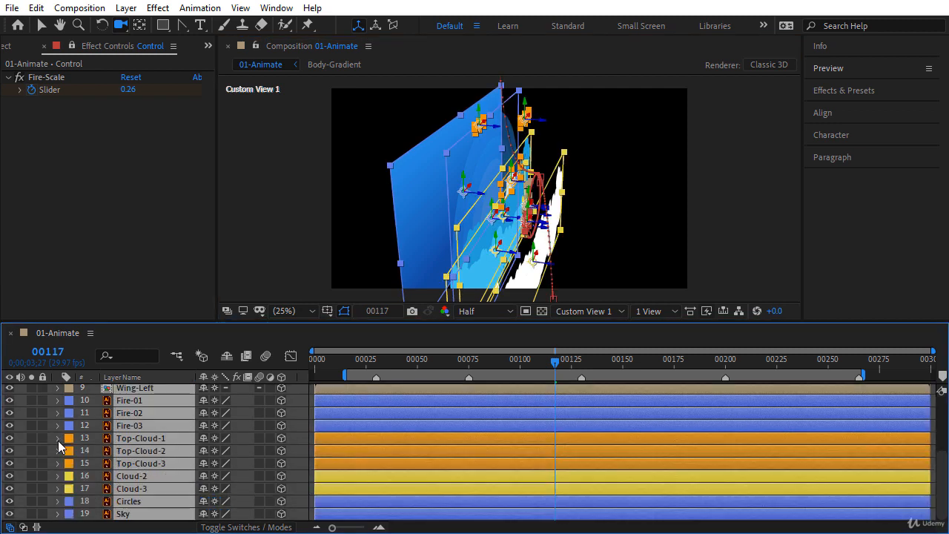
click(297, 425)
drag(503, 228, 480, 221)
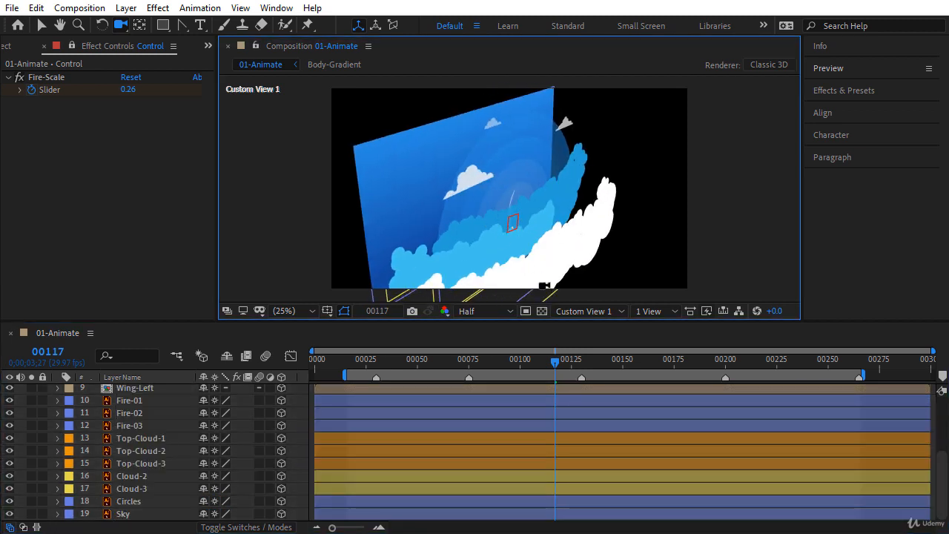
click(576, 315)
Step: View through the Active Camera with the Selection tool and scale Sky to 130%
click(585, 326)
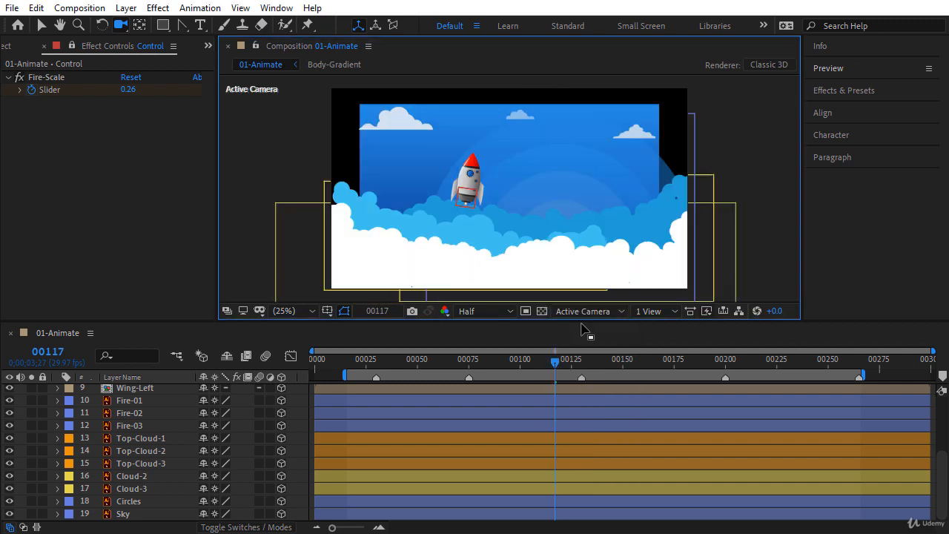
click(290, 416)
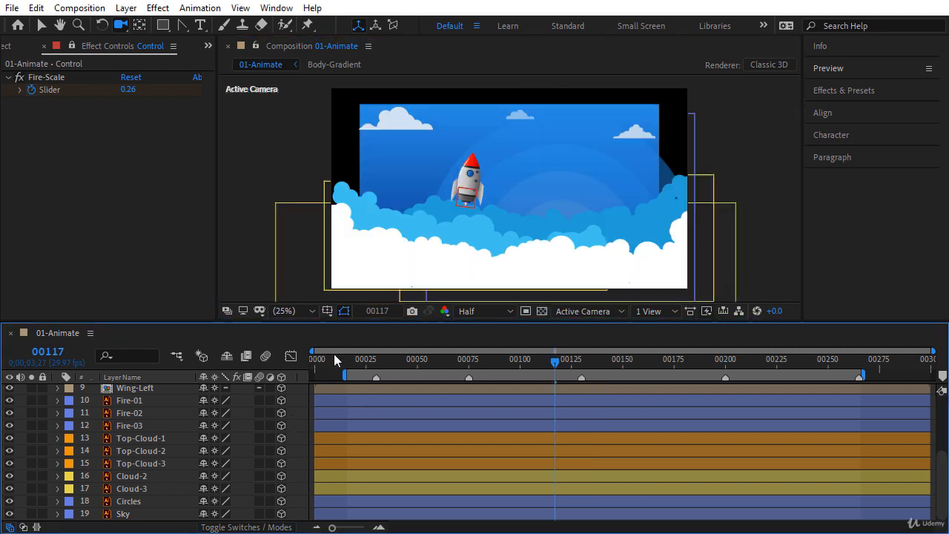
click(41, 28)
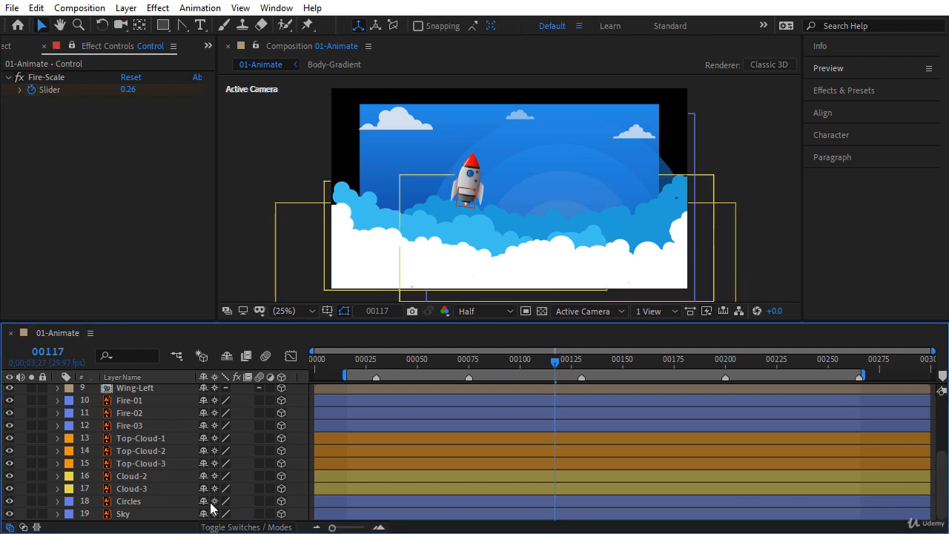
click(121, 515)
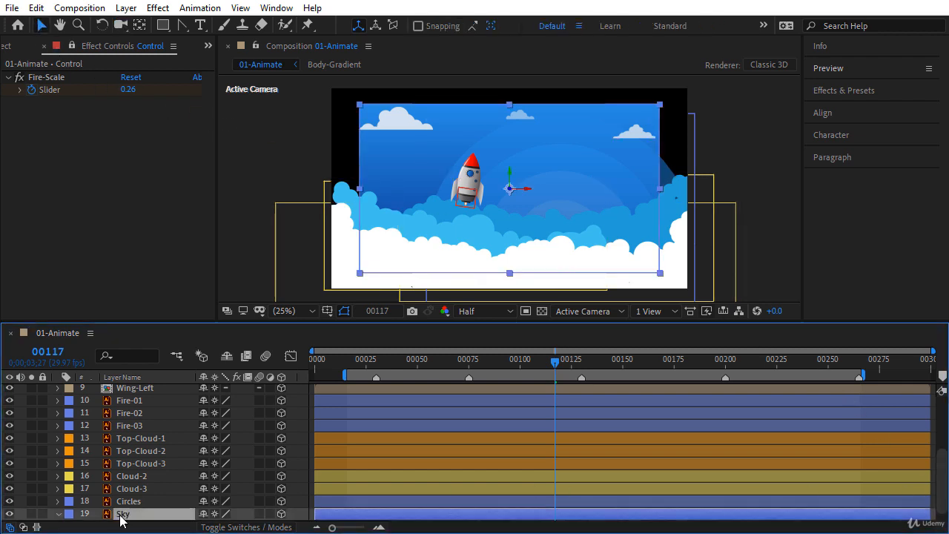
key(s)
mouse_move(221, 514)
mouse_down()
mouse_move(248, 513)
mouse_move(220, 514)
mouse_up()
click(226, 513)
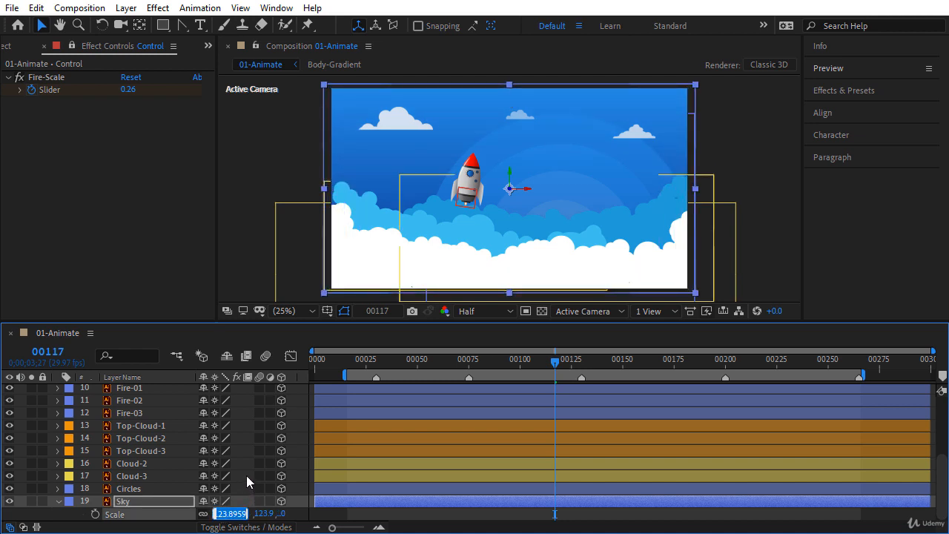
text(130)
key(Return)
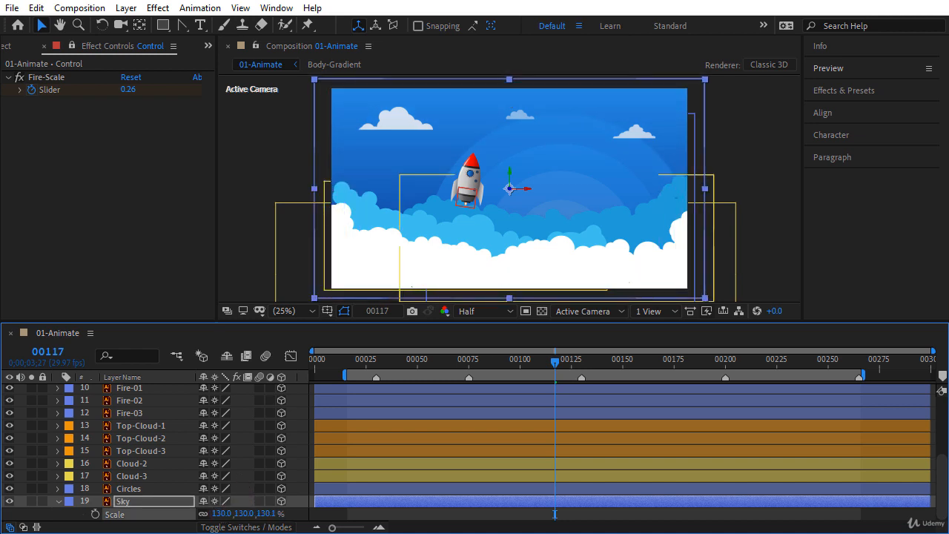
Step: Scale the Circles layer to 110%
click(58, 502)
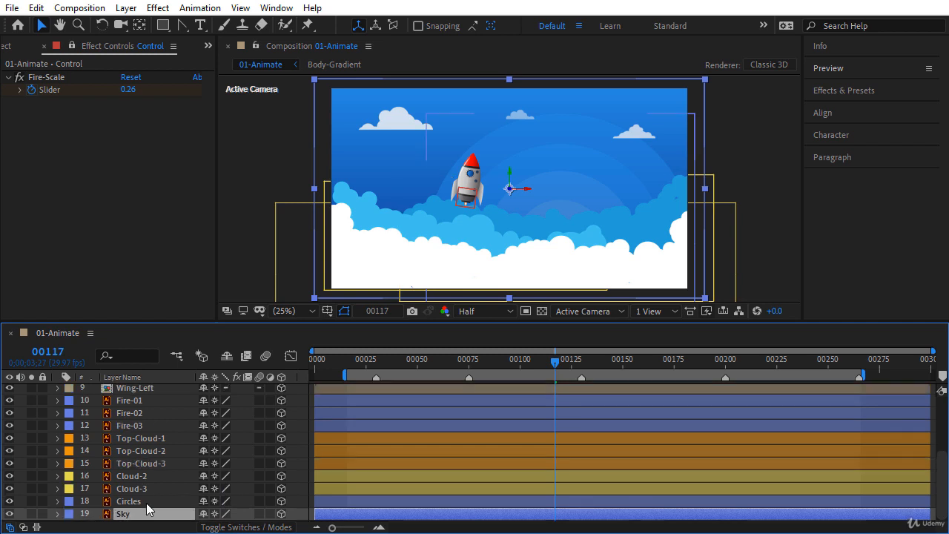
click(147, 504)
key(s)
drag(245, 513, 250, 514)
click(250, 514)
text(1)
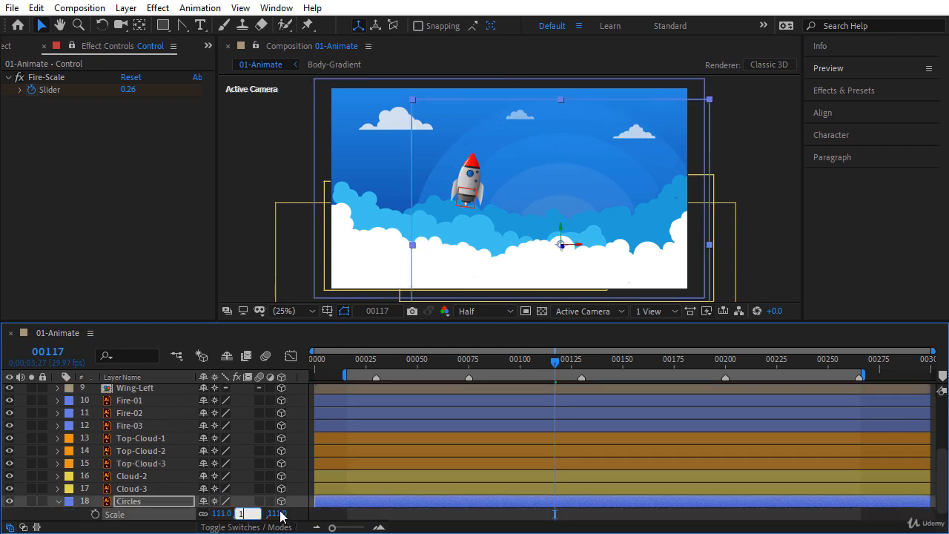
text(10)
key(Return)
Step: Scale Cloud-2 and Cloud-3 together to 110%
click(143, 504)
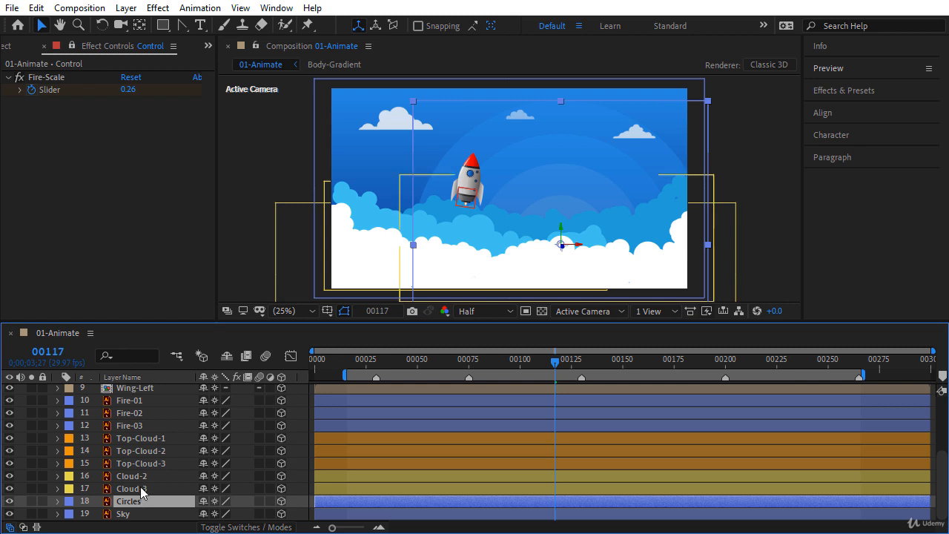
click(141, 489)
ctrl+click(141, 476)
key(s)
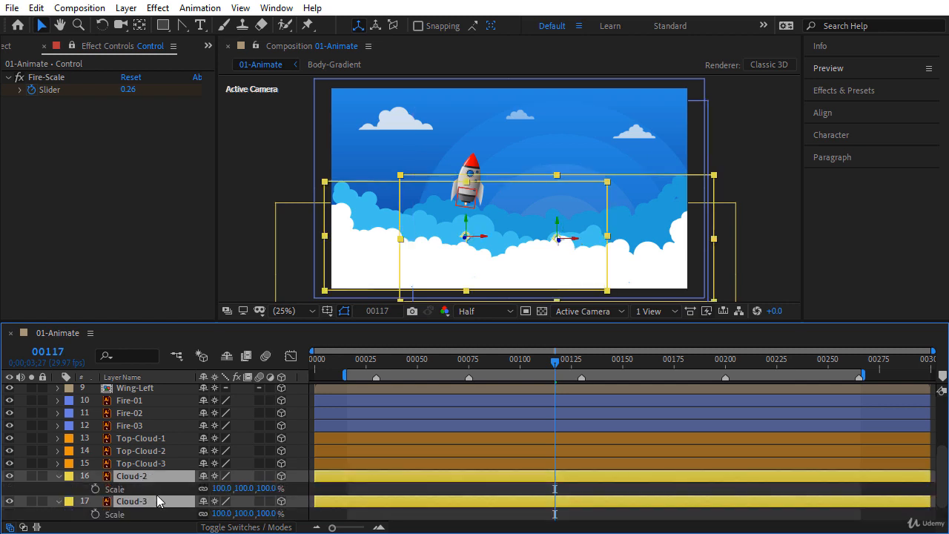
drag(221, 489, 226, 489)
click(225, 490)
text(110)
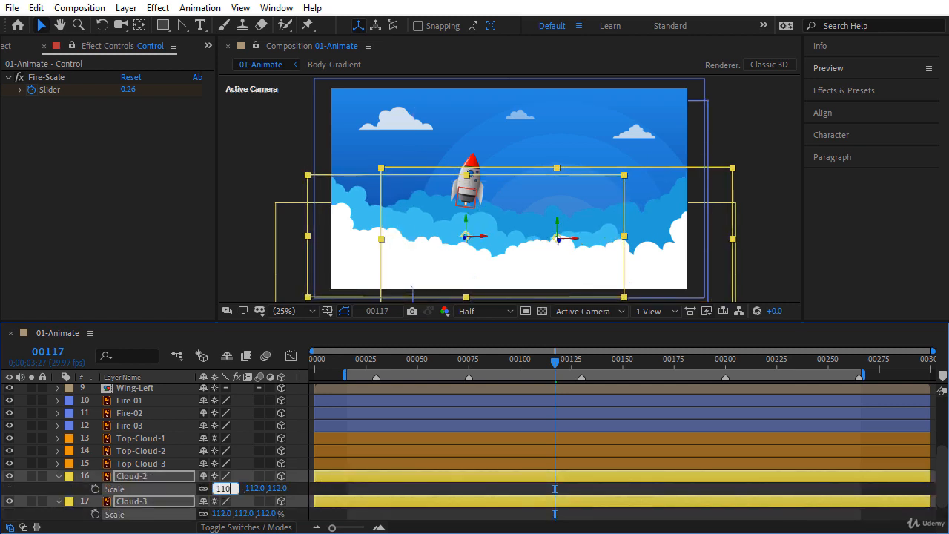
key(Return)
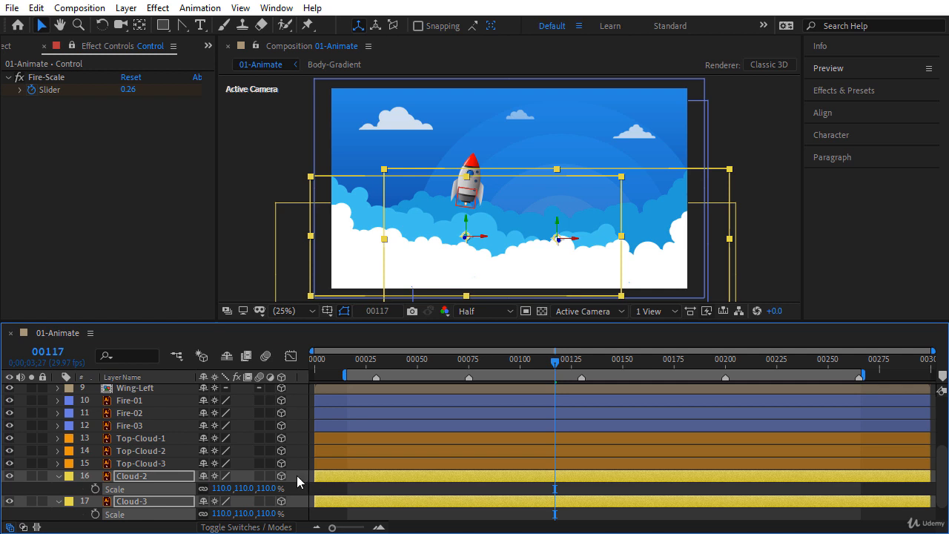
key(s)
click(297, 430)
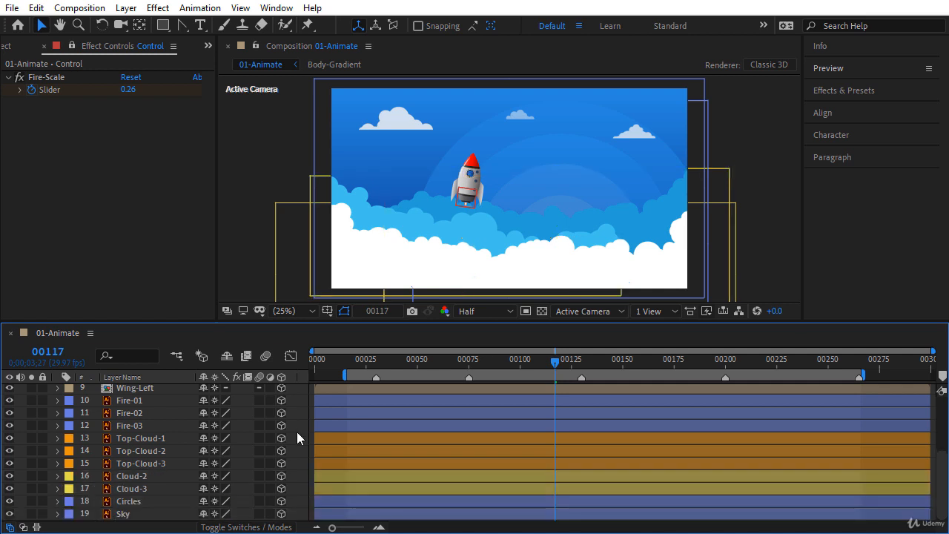
Step: At frame 0, set Top-Cloud-1's Position X to 350 and add a Position keyframe
click(157, 440)
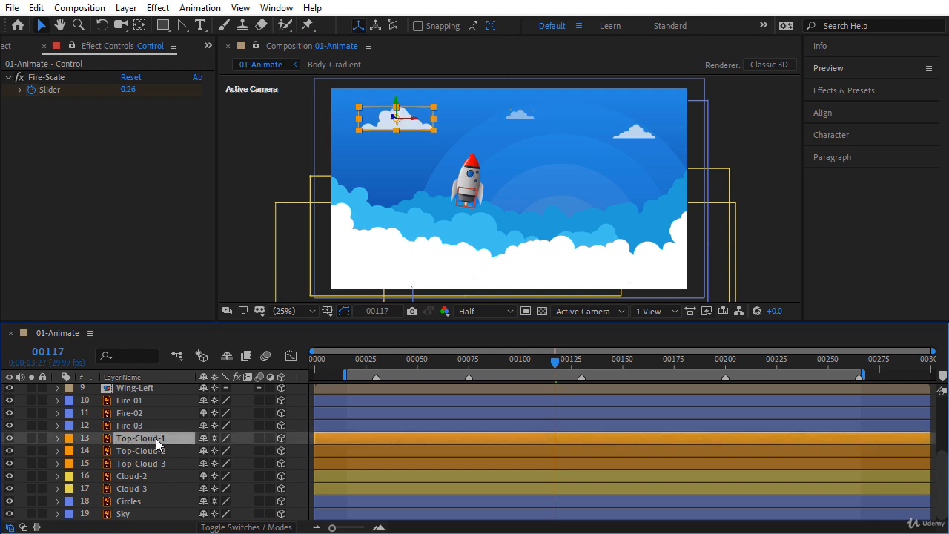
drag(384, 361, 298, 362)
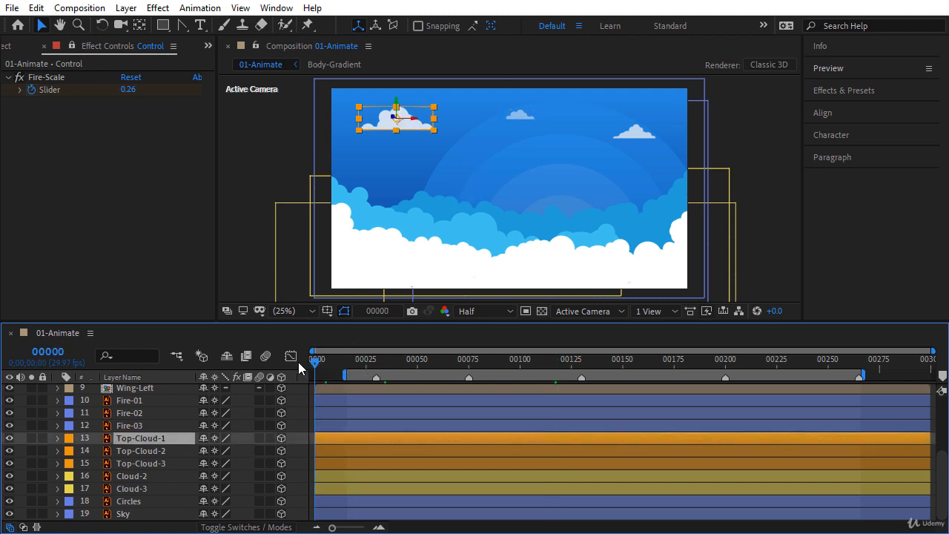
key(p)
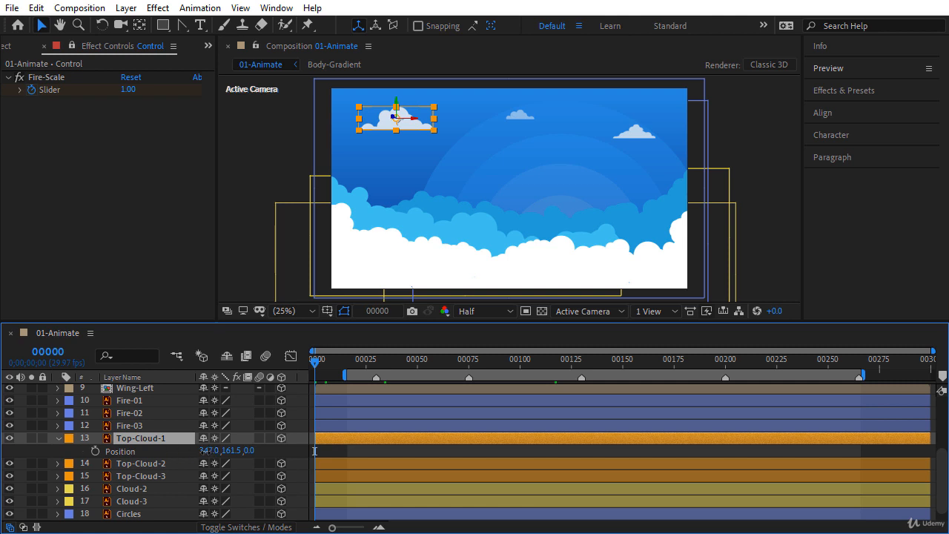
click(213, 451)
text(350)
key(Return)
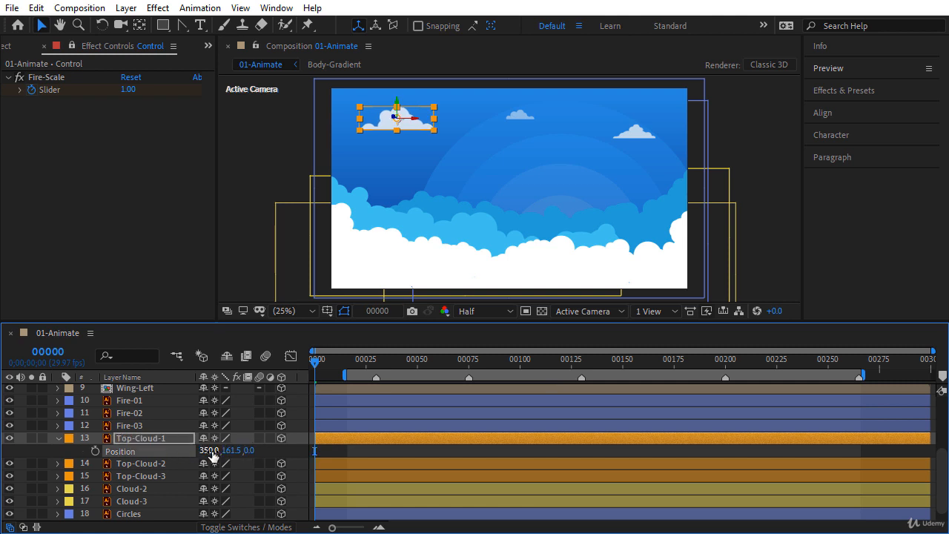
click(95, 451)
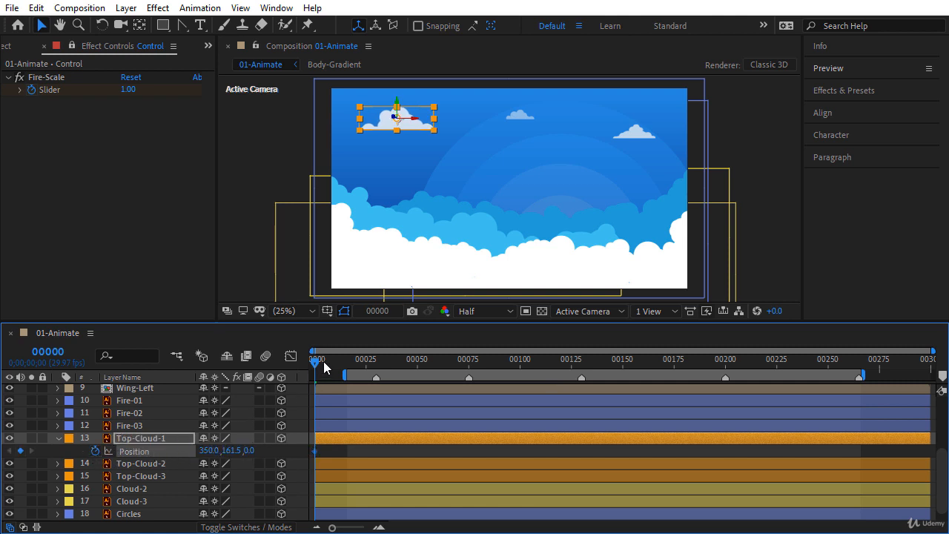
Step: At the last frame 00299, set Top-Cloud-1's Position X to 500
drag(323, 364, 934, 364)
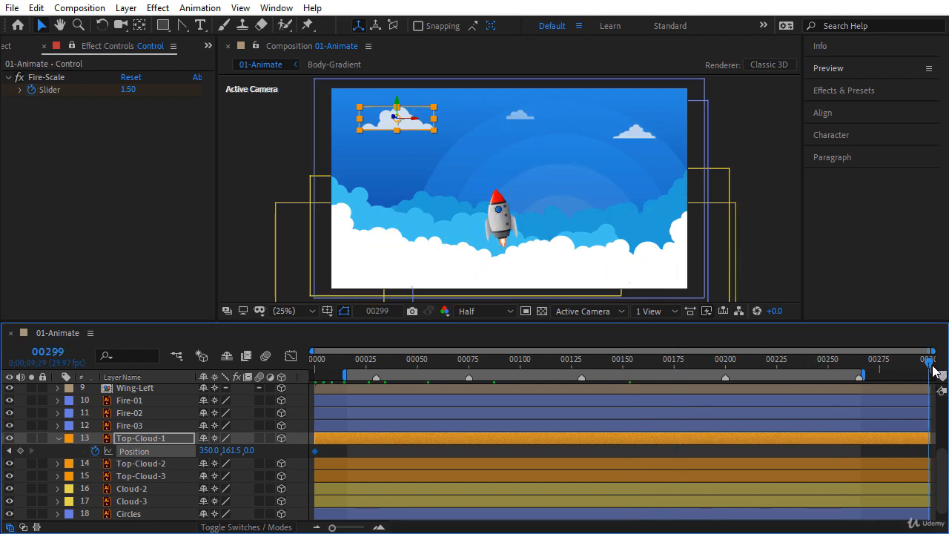
drag(209, 451, 241, 451)
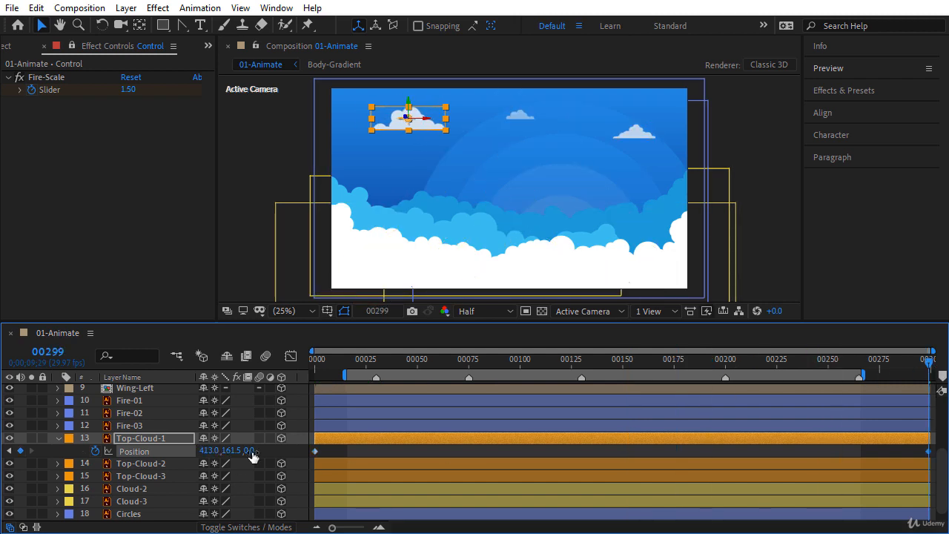
click(202, 451)
text(500)
key(Return)
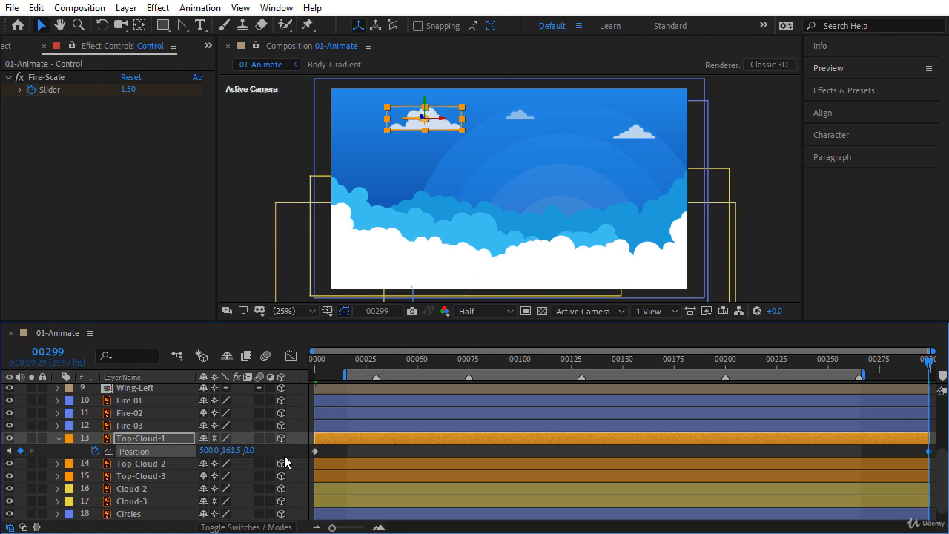
click(170, 440)
Step: At frame 0, key Top-Cloud-2's Position with X 1000
key(u)
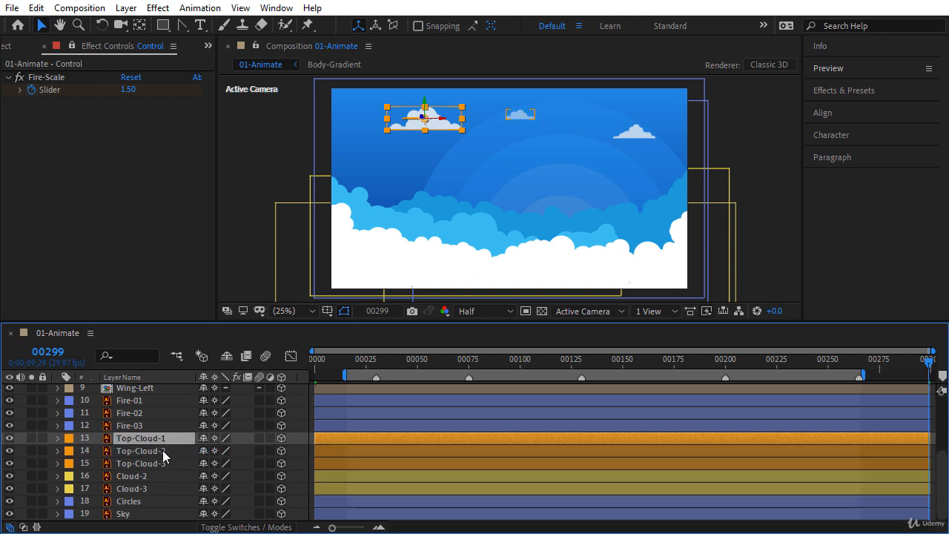
click(163, 450)
key(p)
click(316, 359)
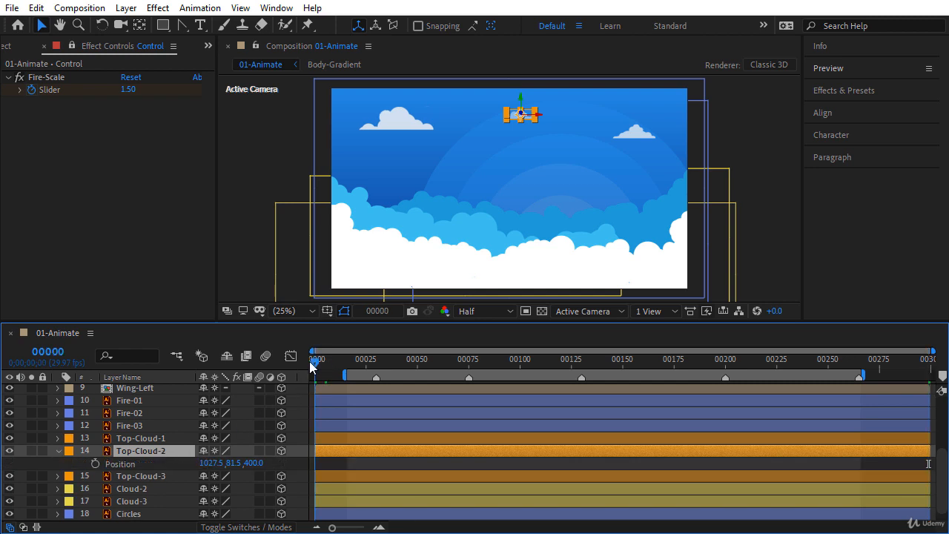
click(211, 463)
text(1000)
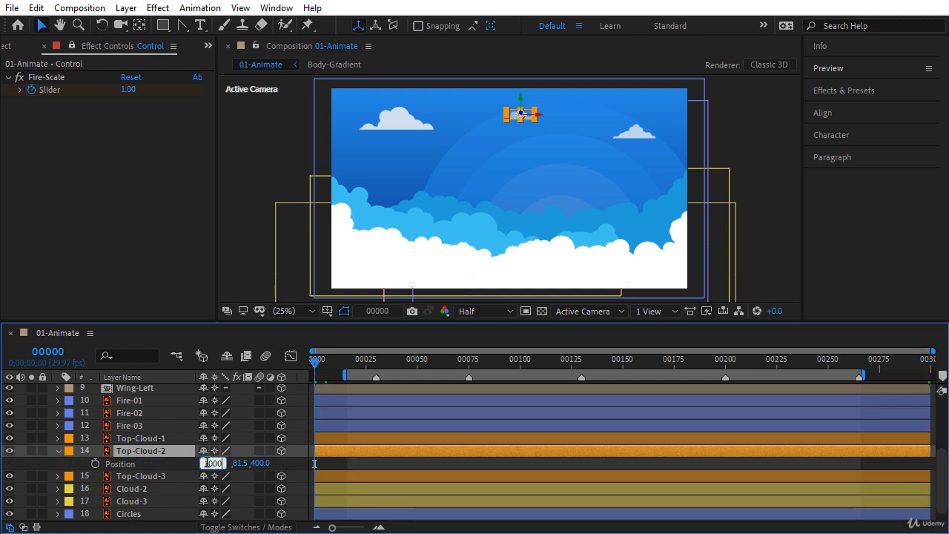
key(Return)
click(95, 463)
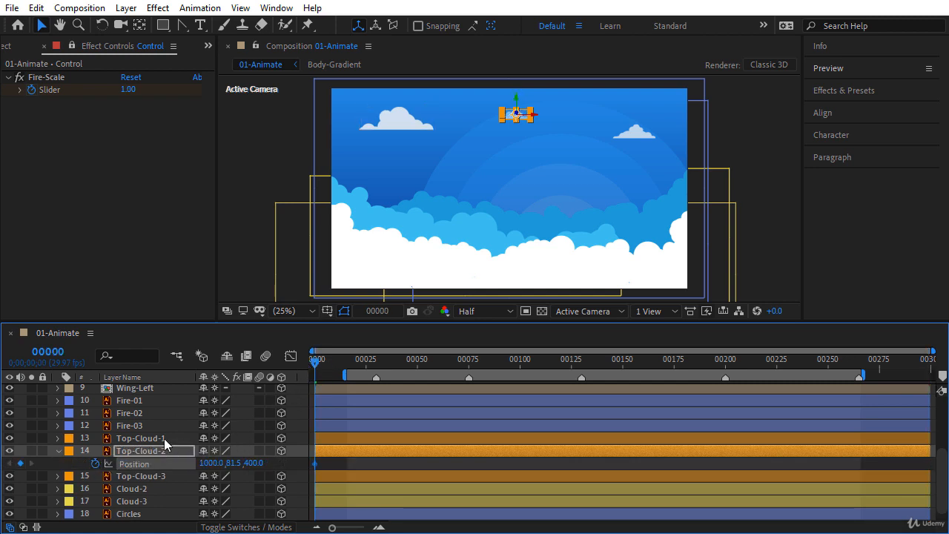
Step: At the last frame, set Top-Cloud-2's Position X to 1050
drag(318, 361, 929, 361)
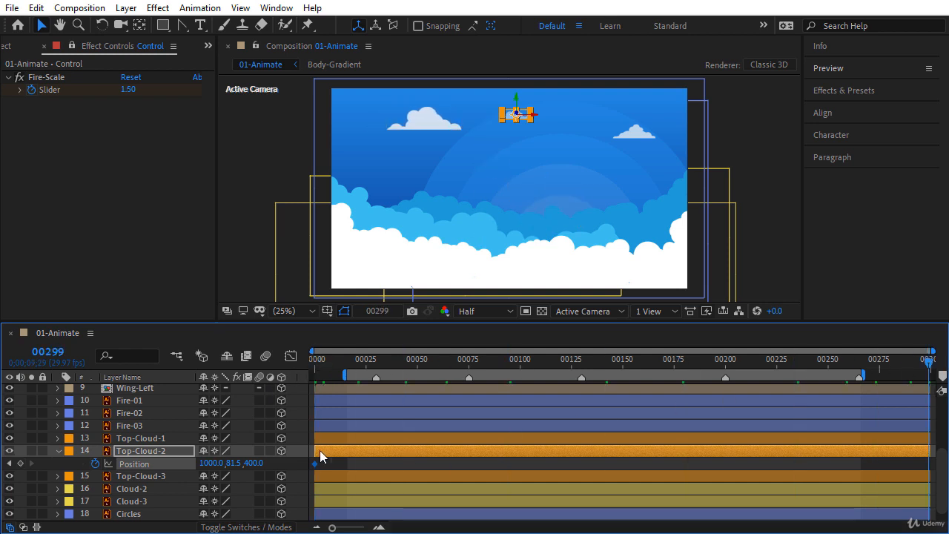
drag(213, 464, 225, 465)
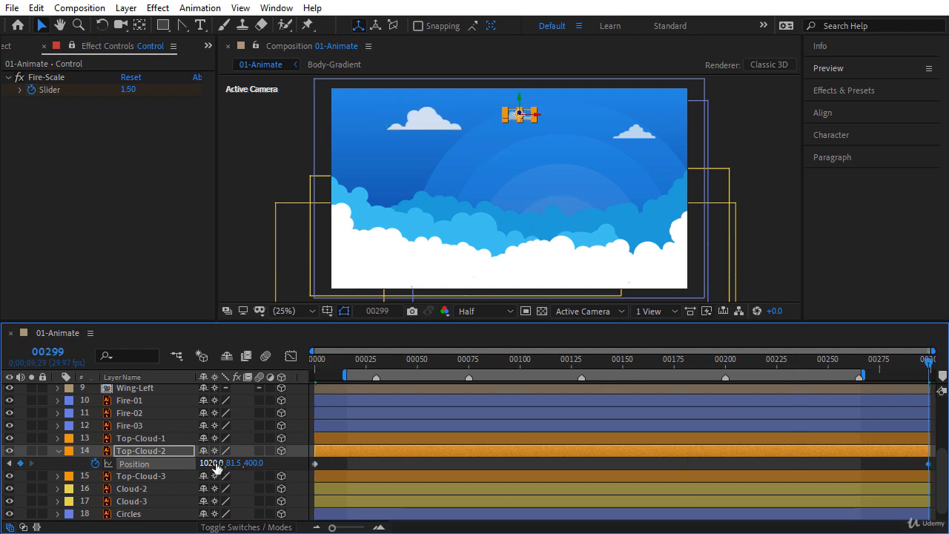
click(221, 464)
text(1050)
key(Return)
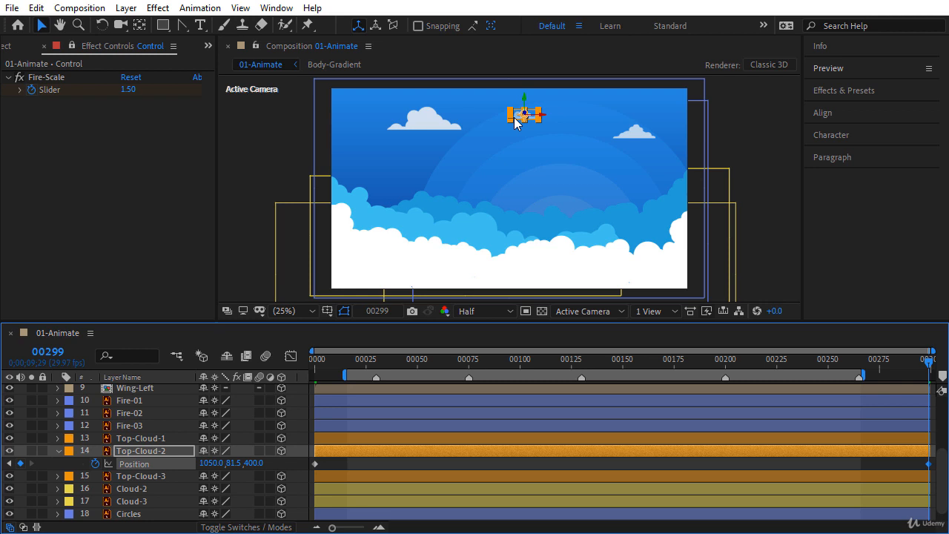
Step: At frame 0, key Top-Cloud-3's Position with X 1600
click(108, 454)
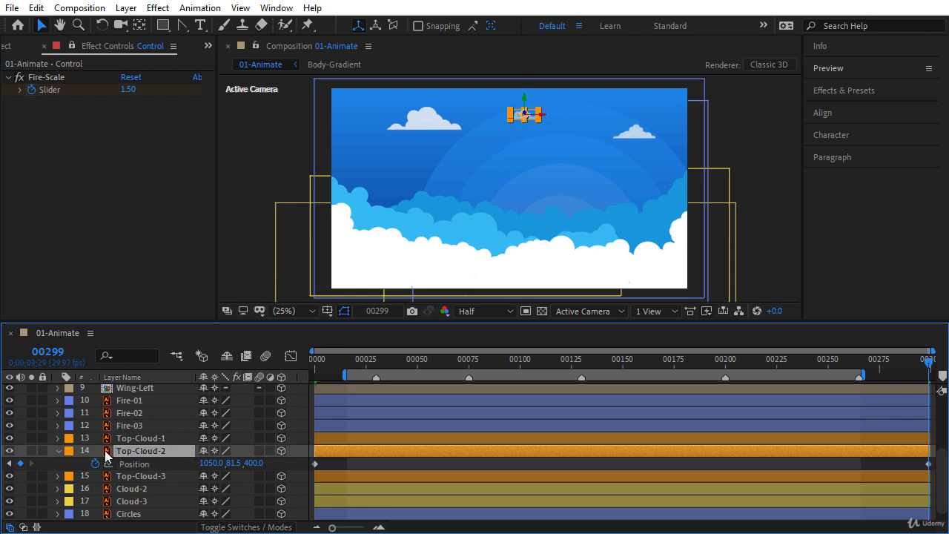
click(58, 451)
click(144, 465)
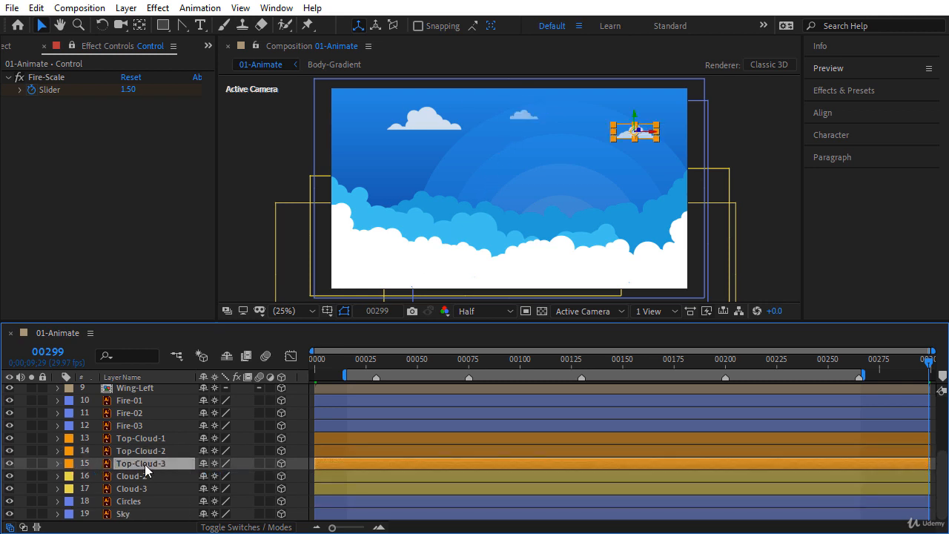
key(p)
click(318, 362)
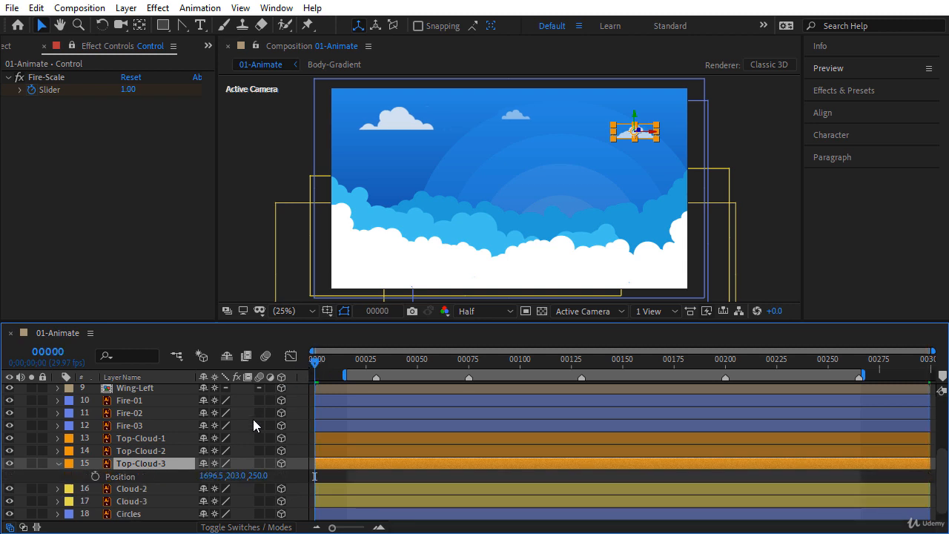
click(215, 477)
text(1)
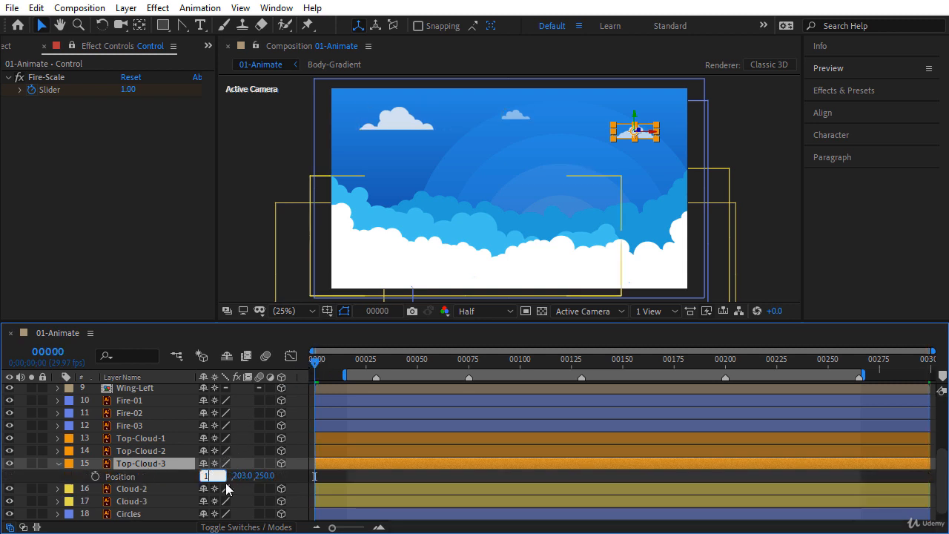
text(600)
key(Return)
click(95, 476)
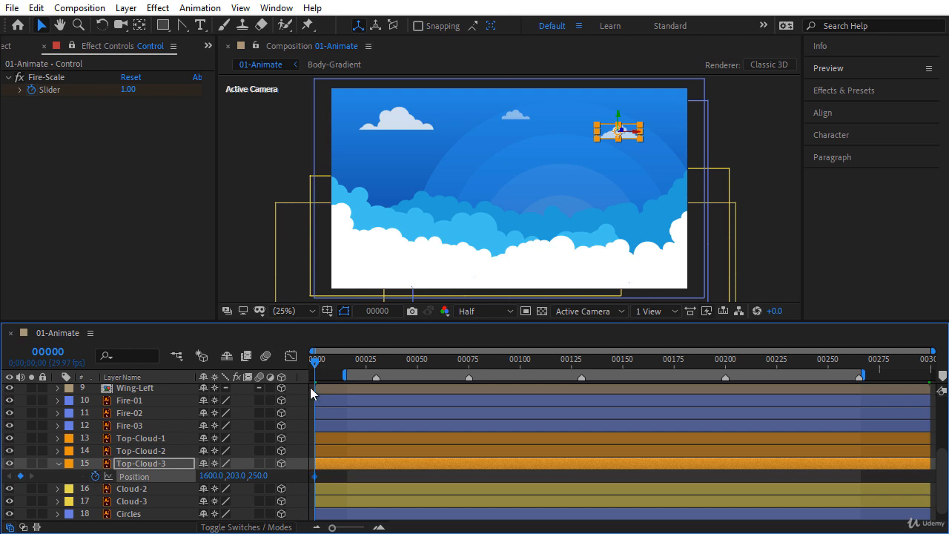
Step: At the last frame, set Top-Cloud-3's Position X to 1700
drag(339, 360, 930, 362)
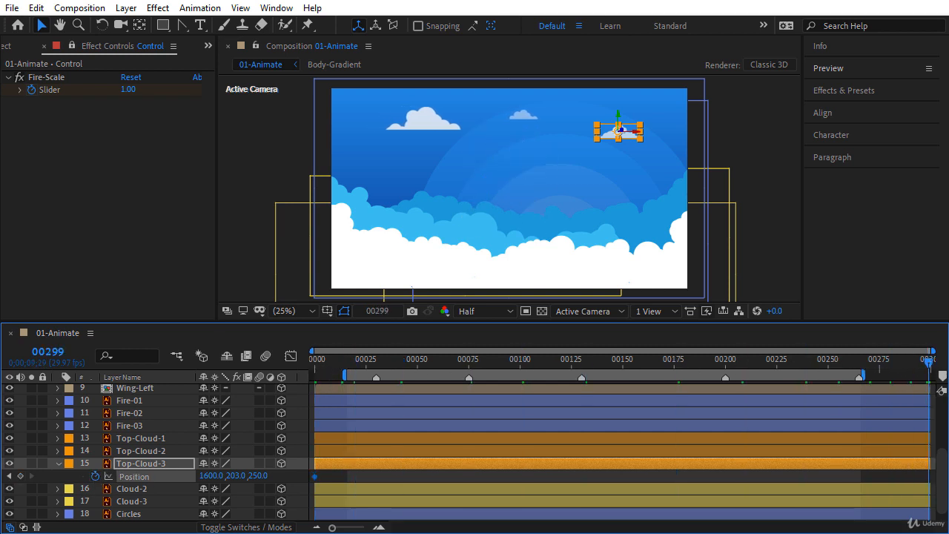
drag(210, 477, 228, 481)
click(211, 476)
text(1700)
key(Return)
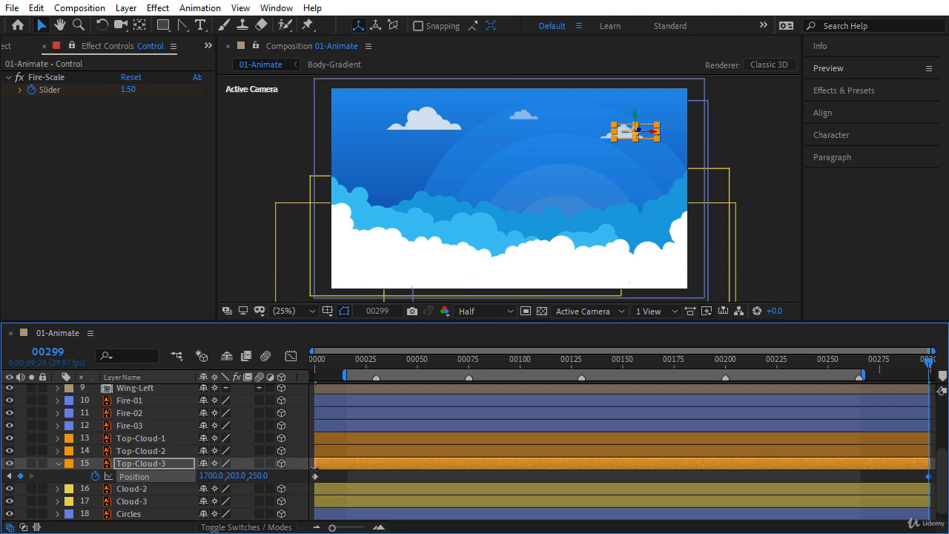
click(58, 465)
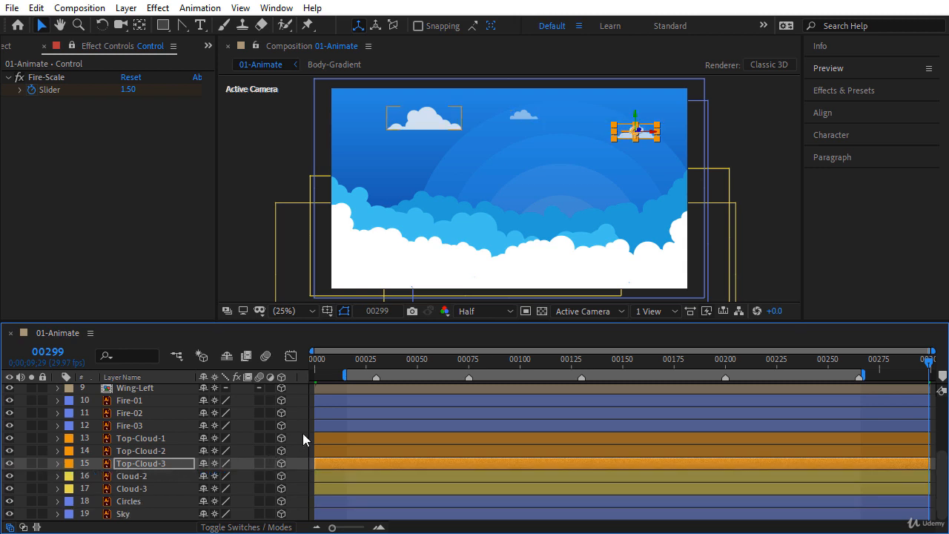
click(305, 440)
click(365, 362)
drag(369, 365, 793, 370)
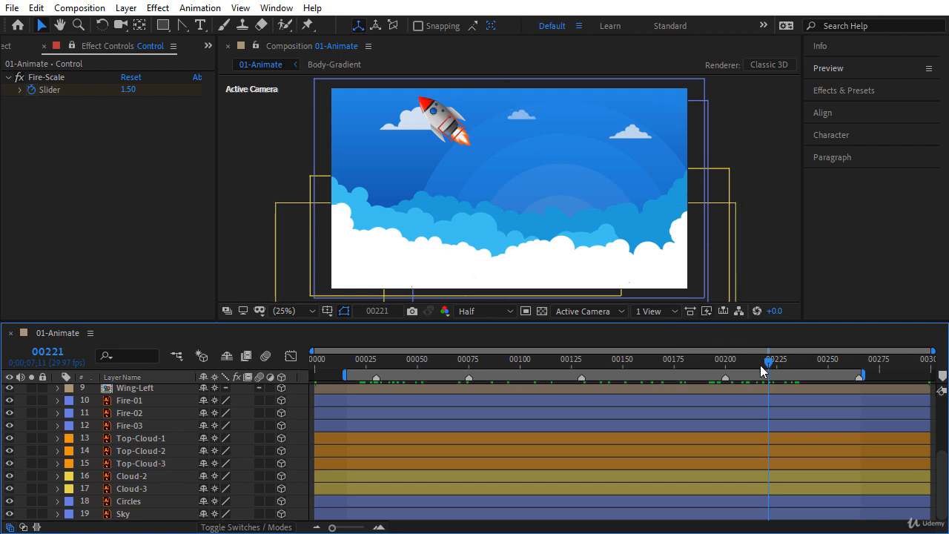
drag(768, 364, 488, 362)
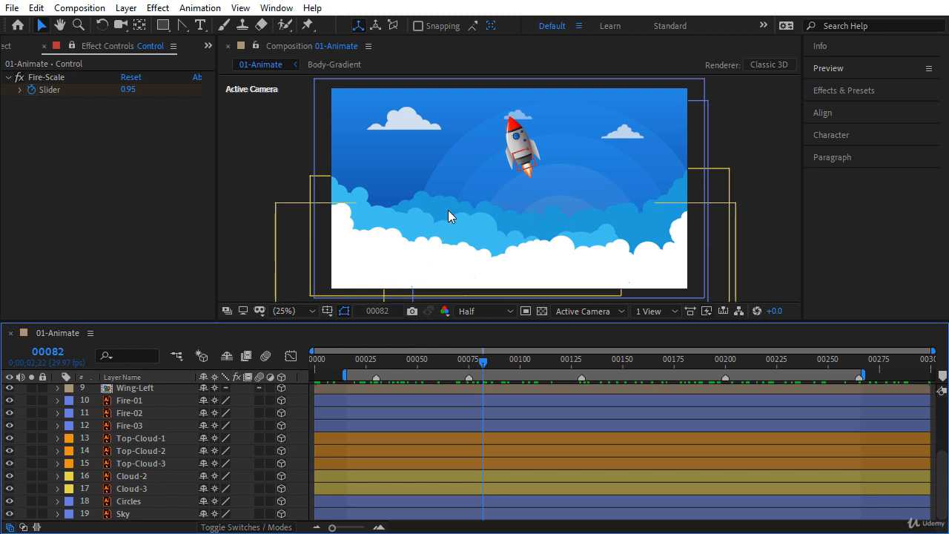
drag(939, 470, 945, 404)
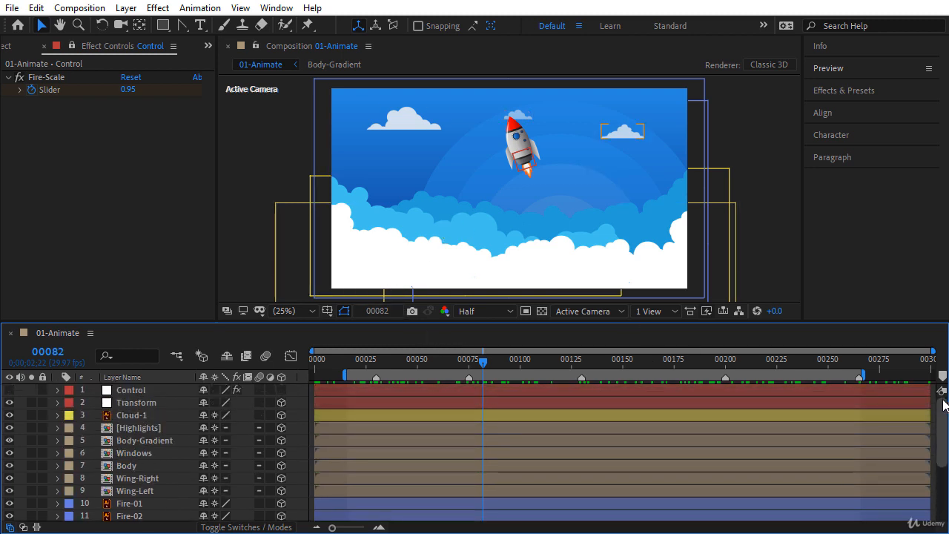
click(152, 416)
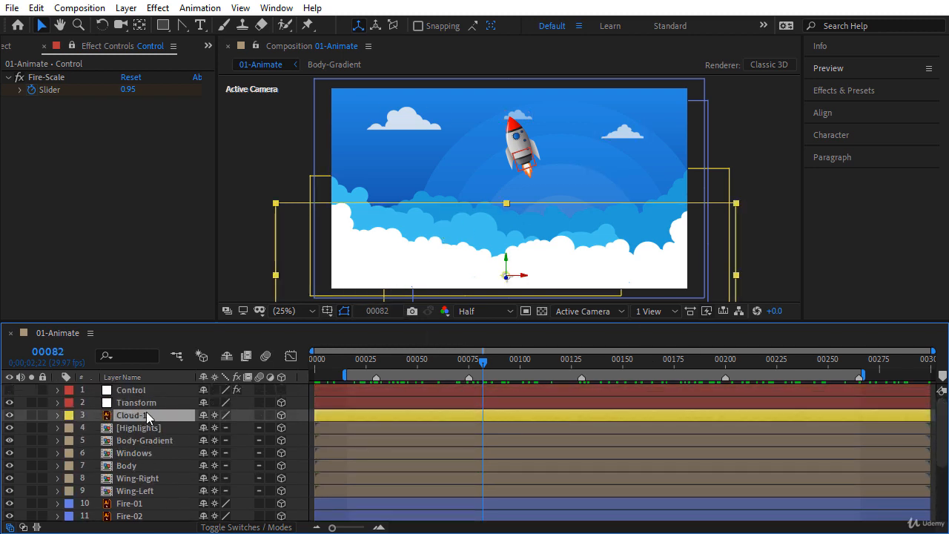
Step: Add a Drop Shadow effect to Cloud-1 and sample the sky blue as its colour
click(157, 7)
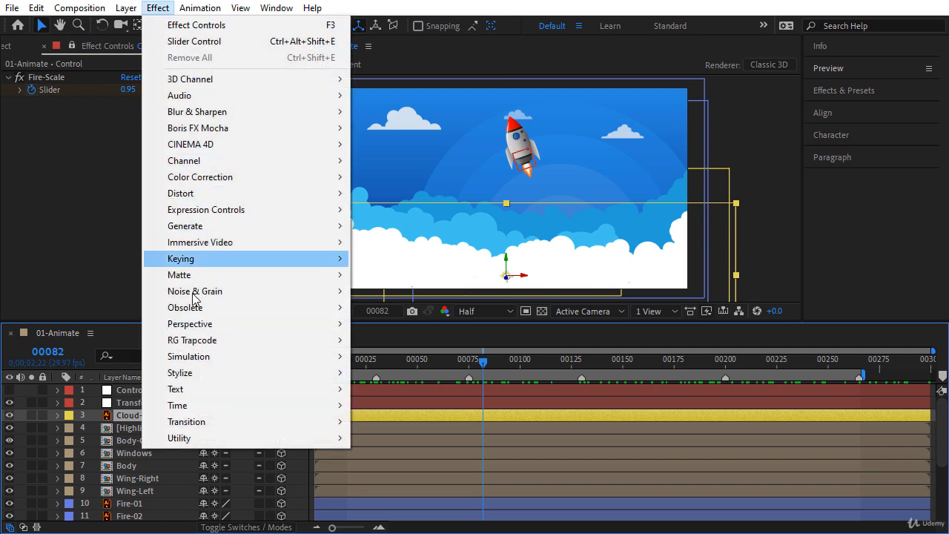
mouse_move(222, 323)
click(392, 453)
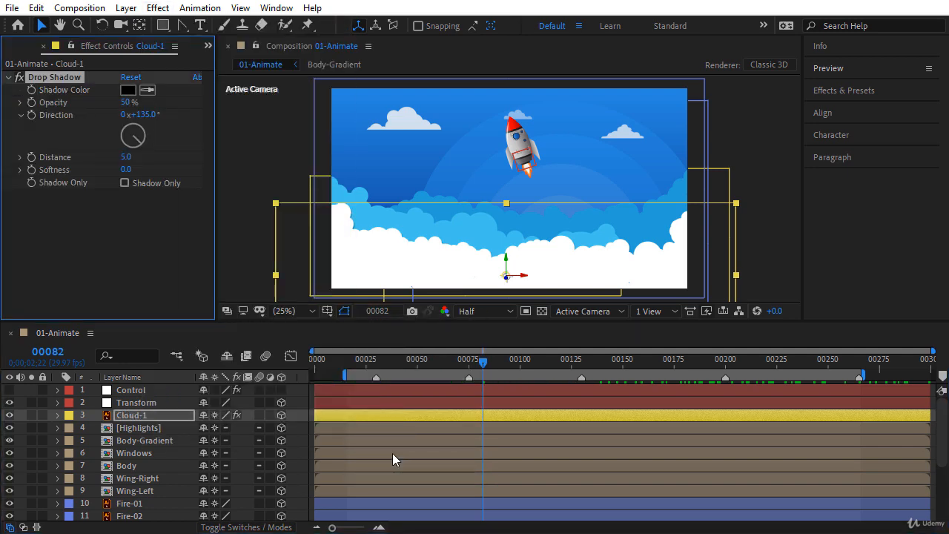
click(147, 90)
click(385, 188)
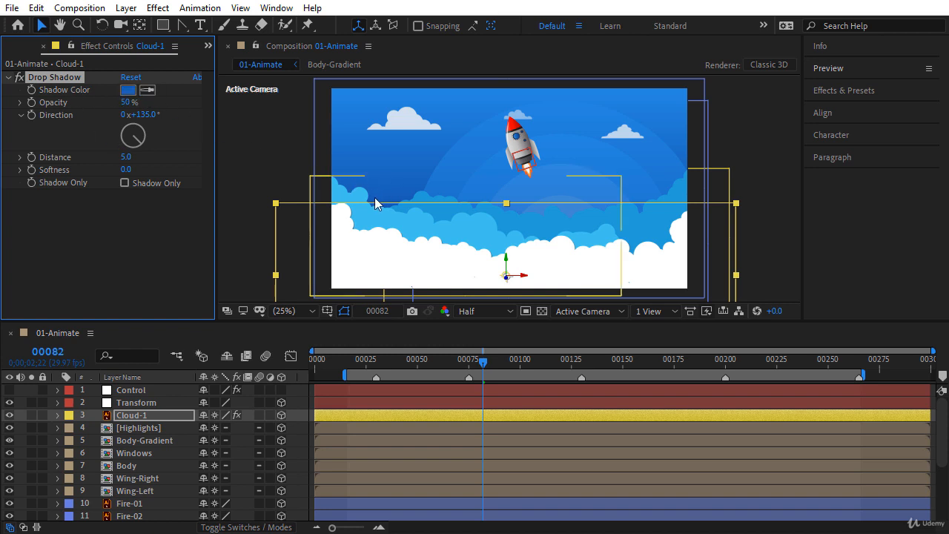
Step: Set the shadow distance to 50, softness to 75 and direction to 75°
click(130, 158)
text(50)
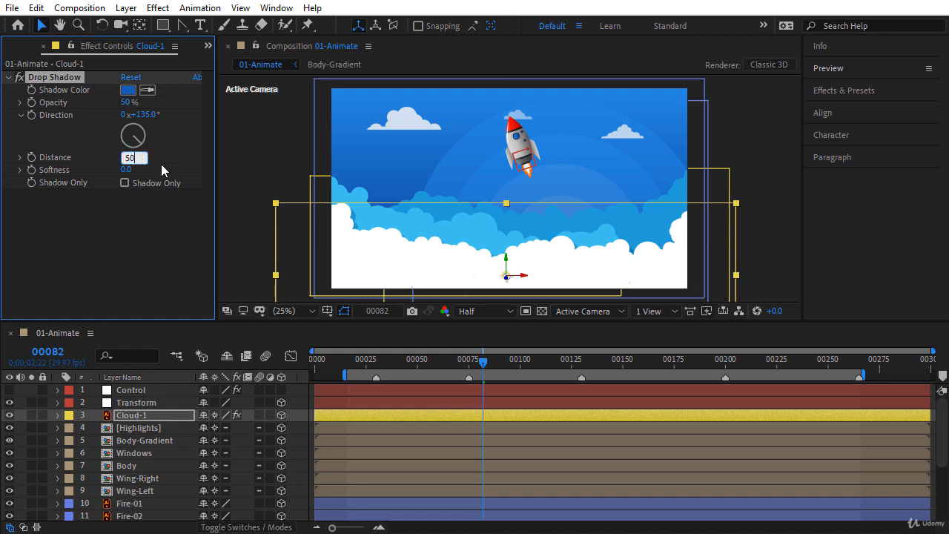
key(Return)
click(128, 170)
text(75)
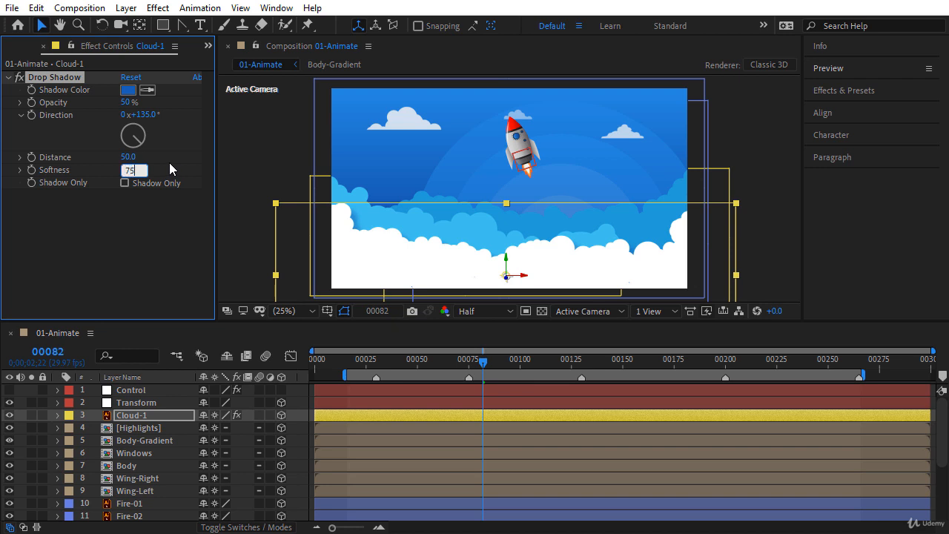
key(Return)
drag(152, 145, 149, 141)
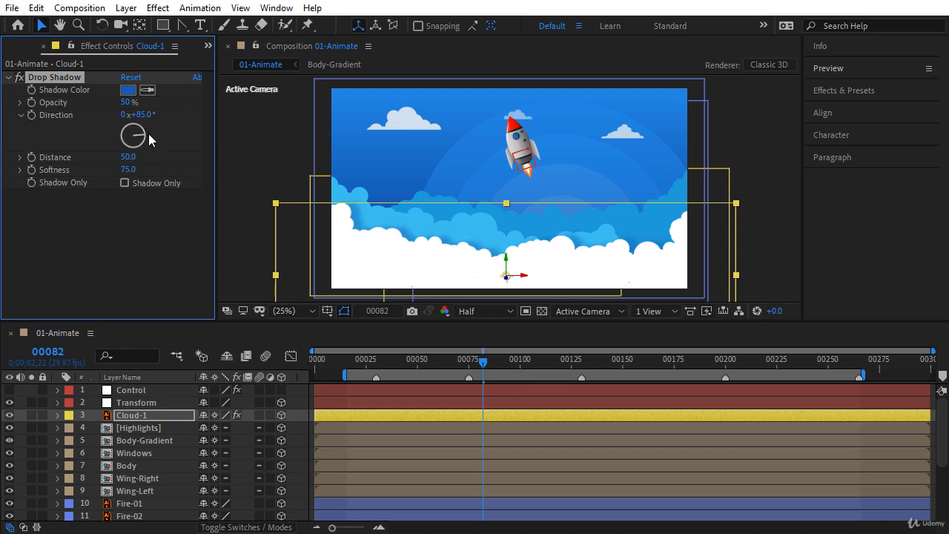
click(141, 114)
text(75)
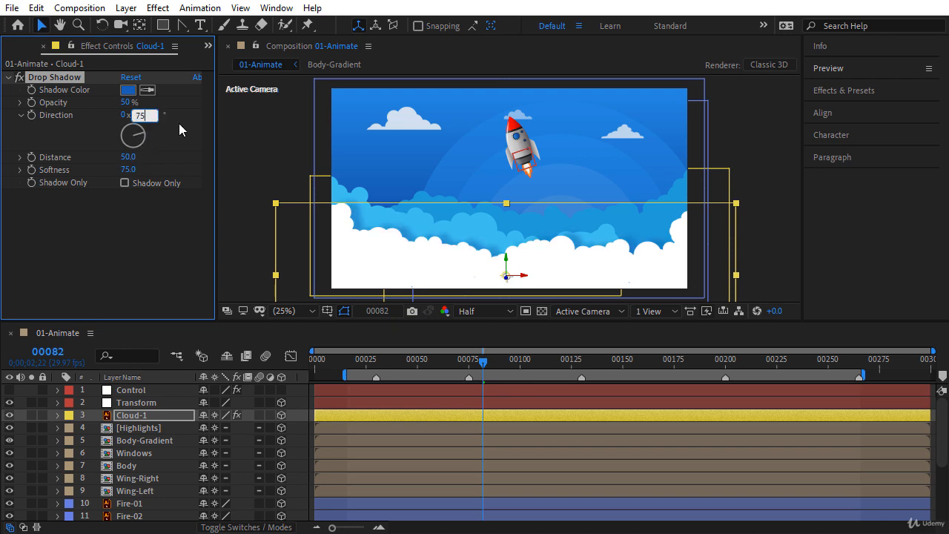
key(Return)
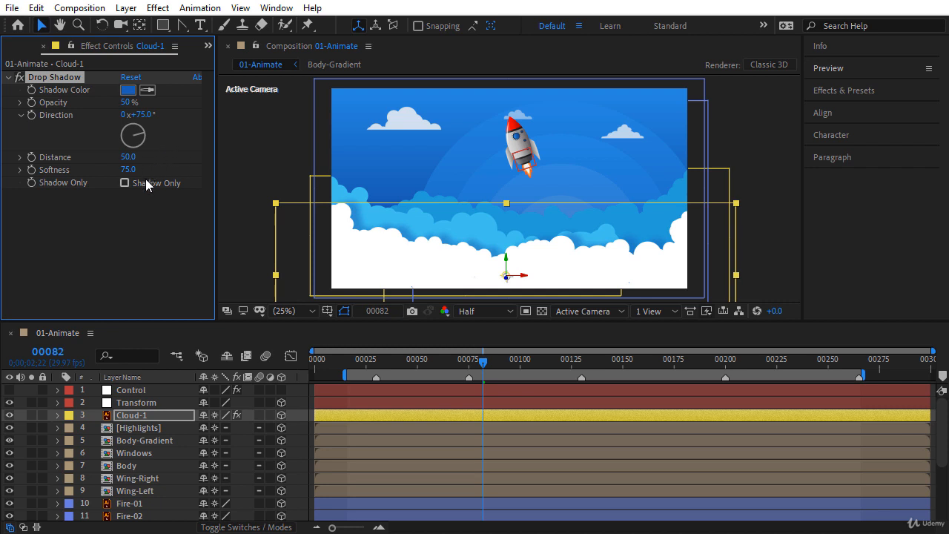
Step: Lower the shadow opacity to 40% and confirm the blue 1A5EB4 shadow colour
drag(130, 103, 123, 103)
click(124, 102)
text(40)
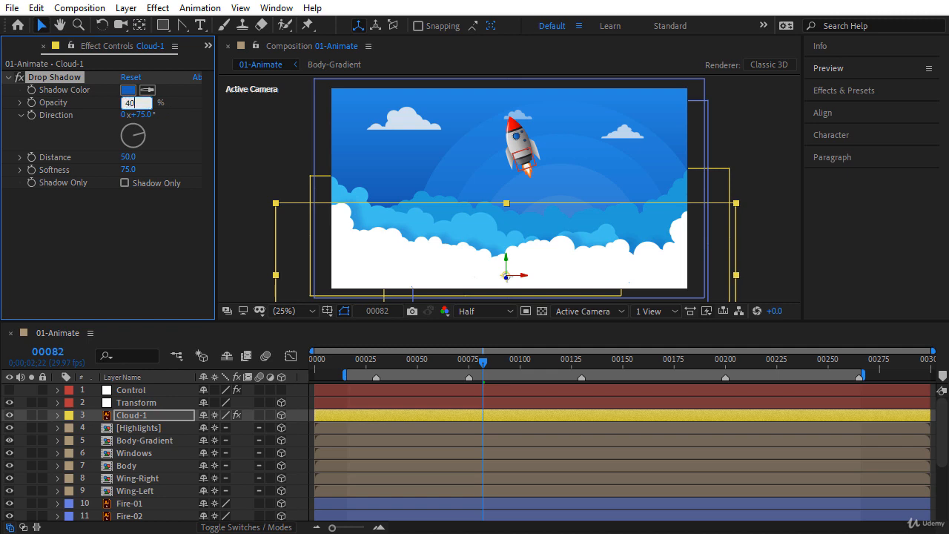
key(Return)
click(130, 91)
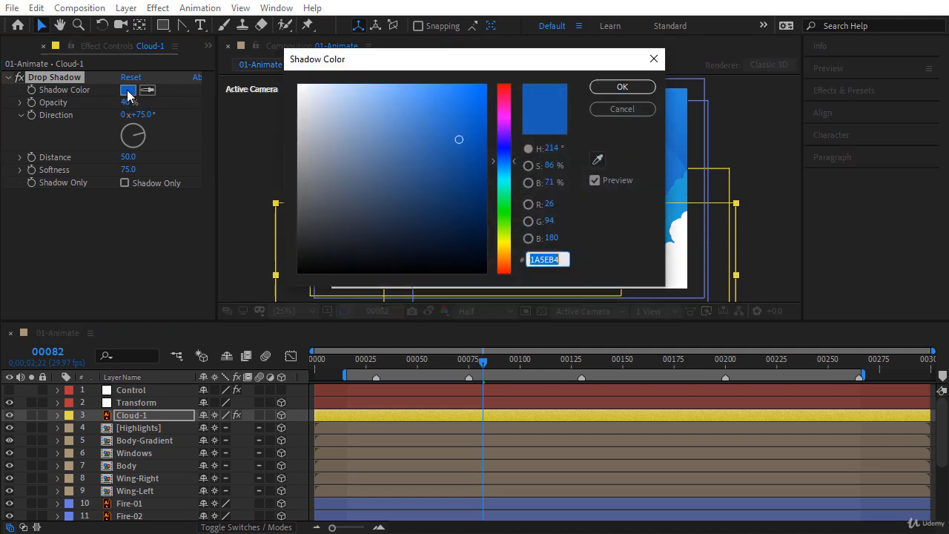
drag(398, 72, 170, 193)
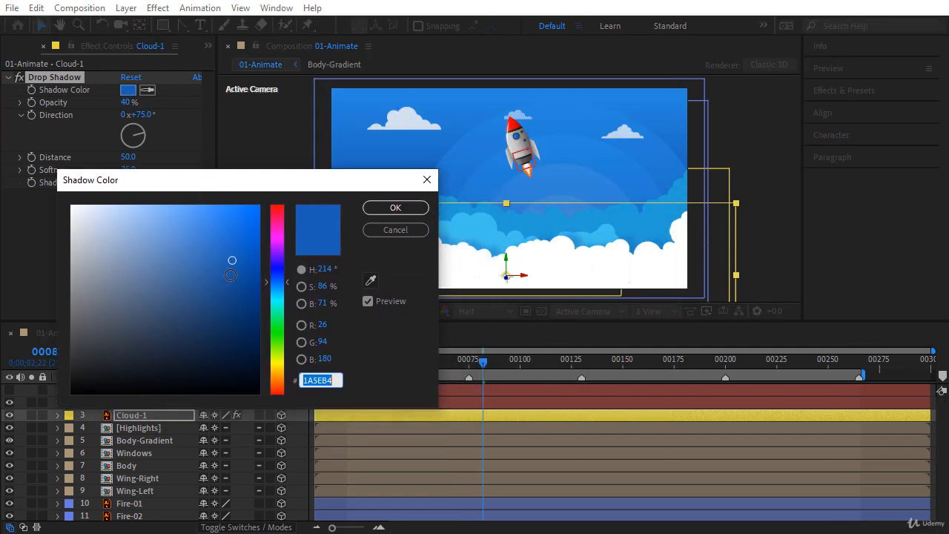
click(395, 208)
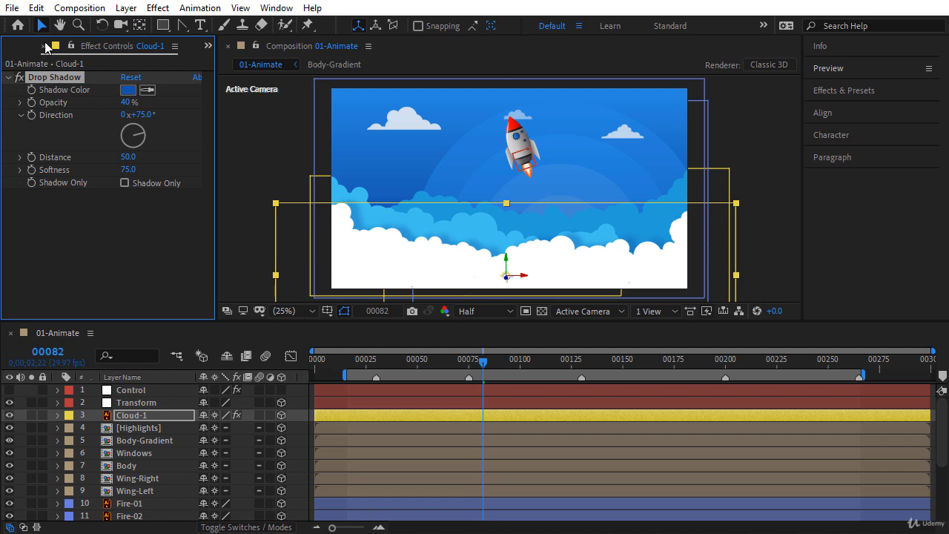
Step: Copy Cloud-1's Drop Shadow effect and paste it onto the Cloud-2 layer
click(36, 8)
click(61, 95)
scroll(942, 454, down, 1)
scroll(940, 454, down, 4)
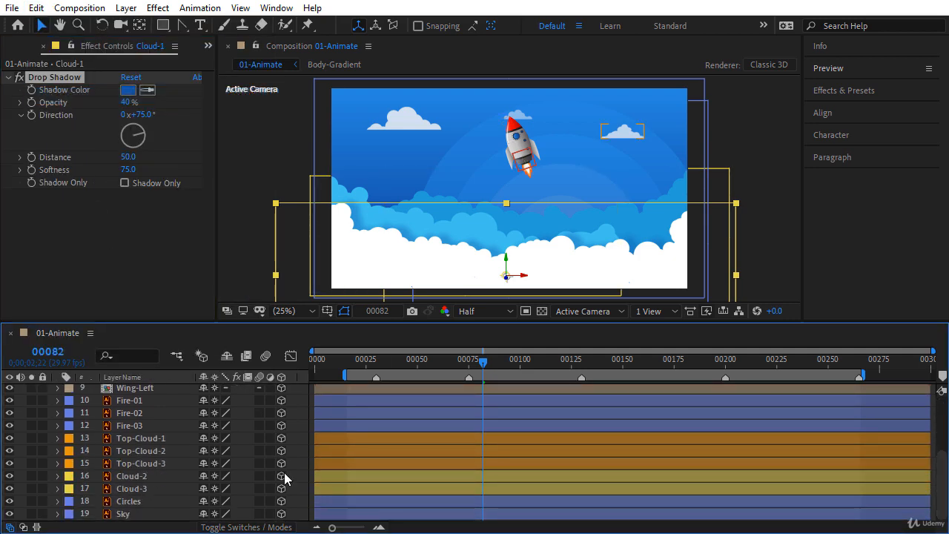
click(129, 478)
click(35, 9)
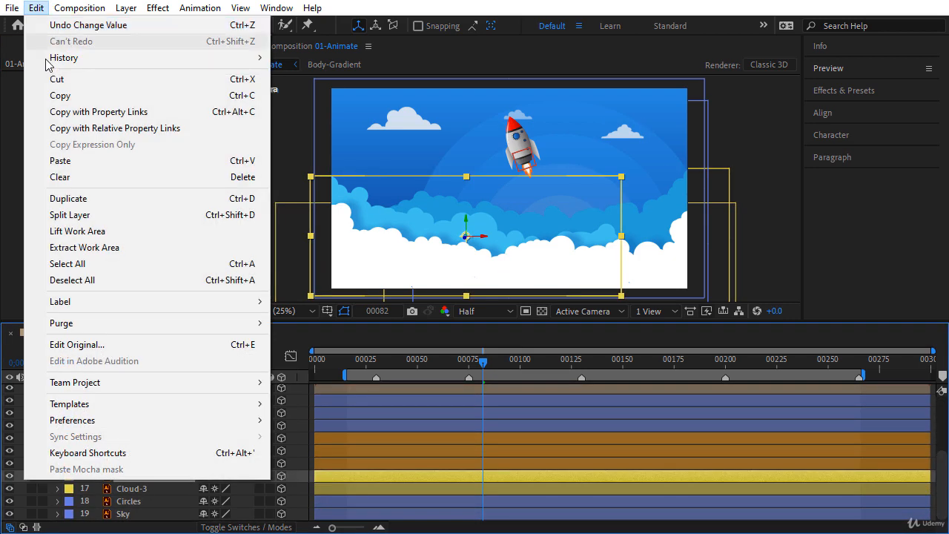
click(64, 160)
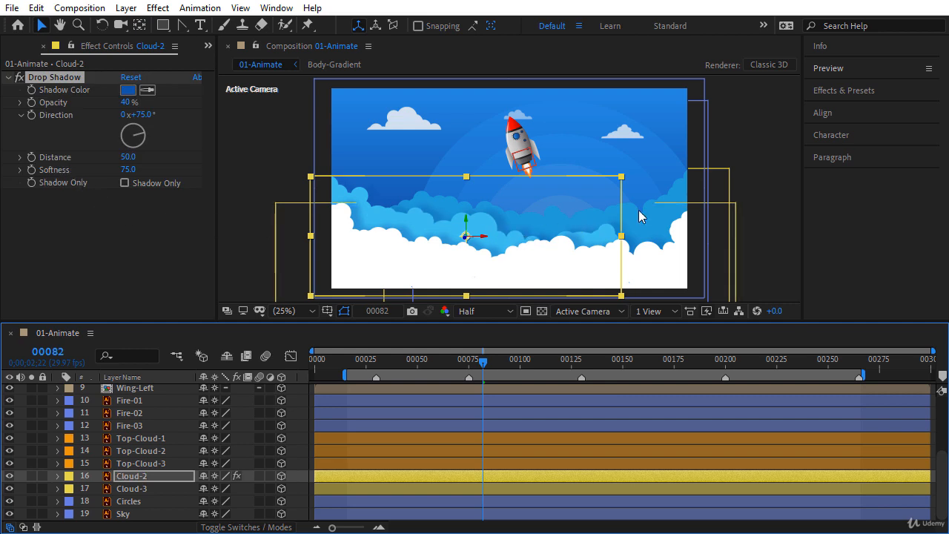
click(133, 235)
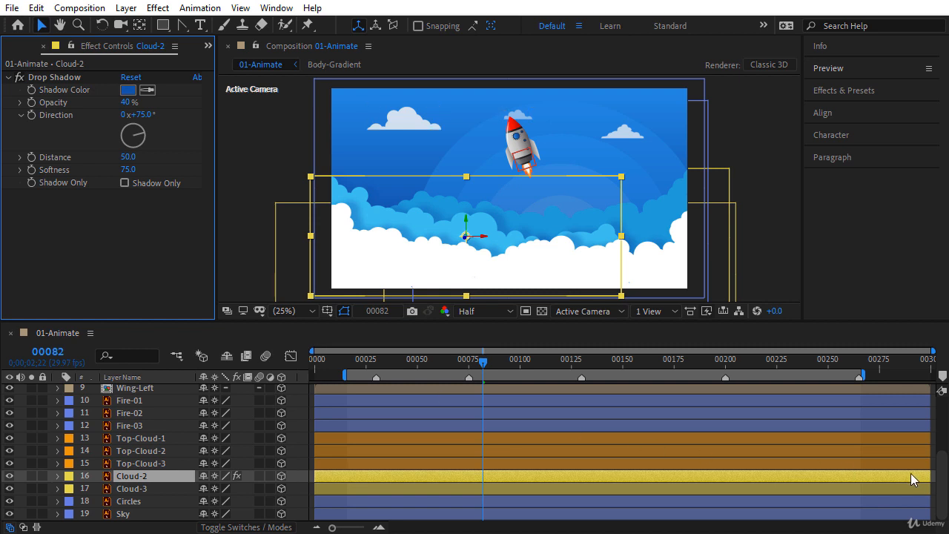
scroll(668, 445, up, 3)
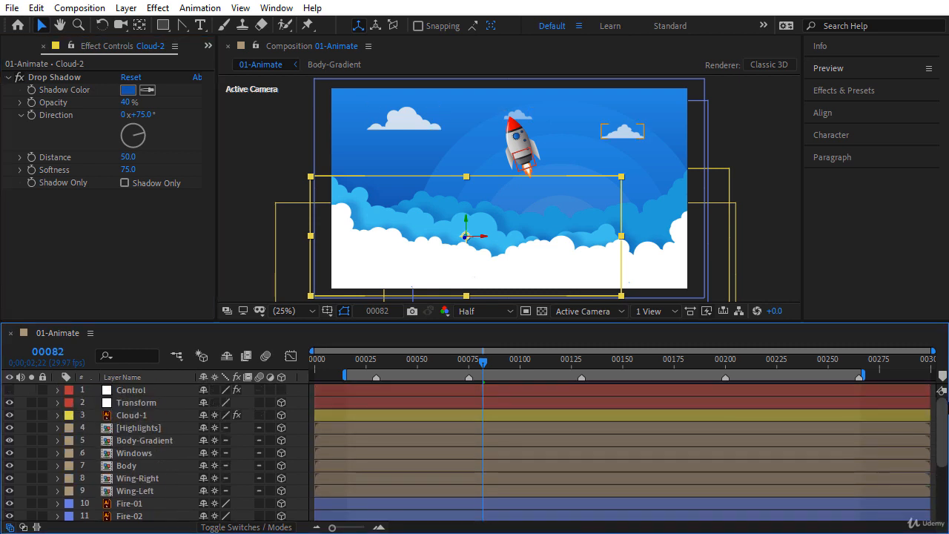
Step: Keyframe Cloud-1's Position at frame 0 with X set to 900
click(150, 415)
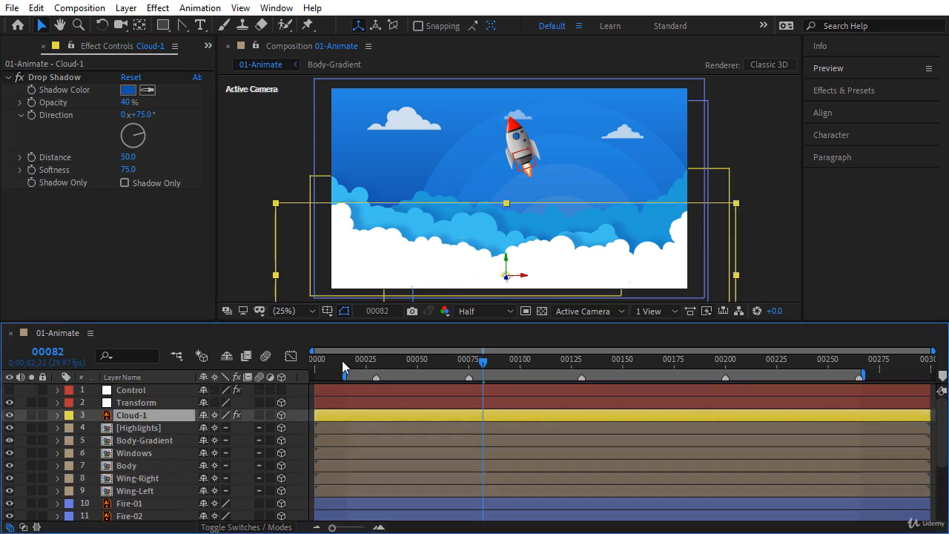
click(316, 363)
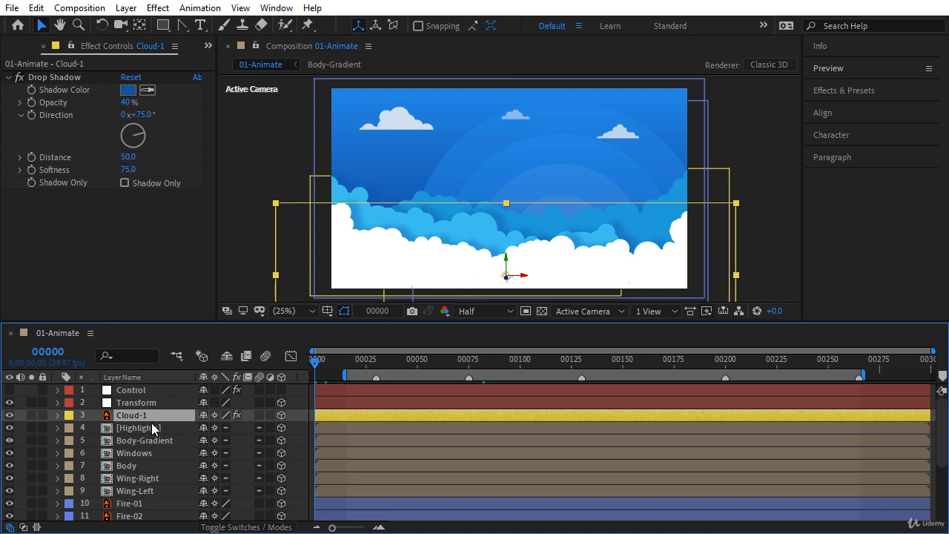
key(p)
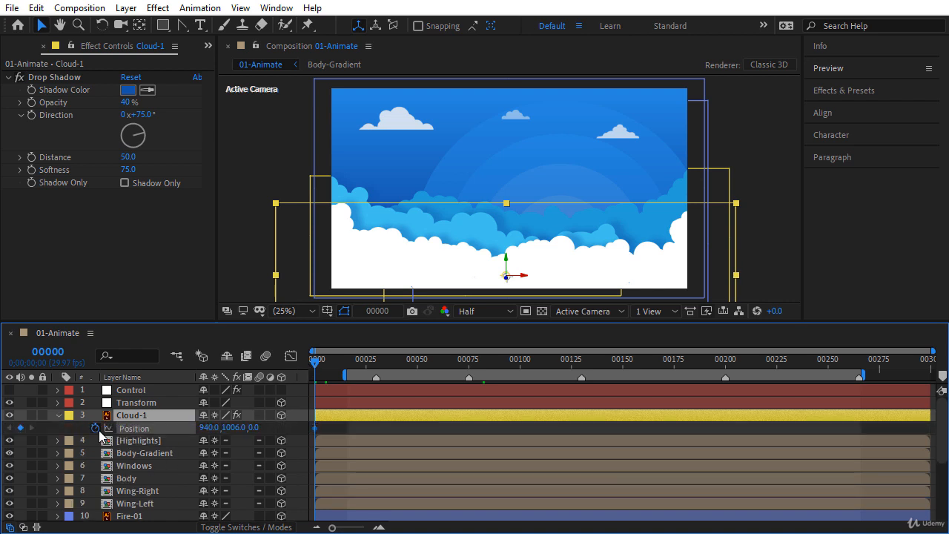
key(alt+shift+p)
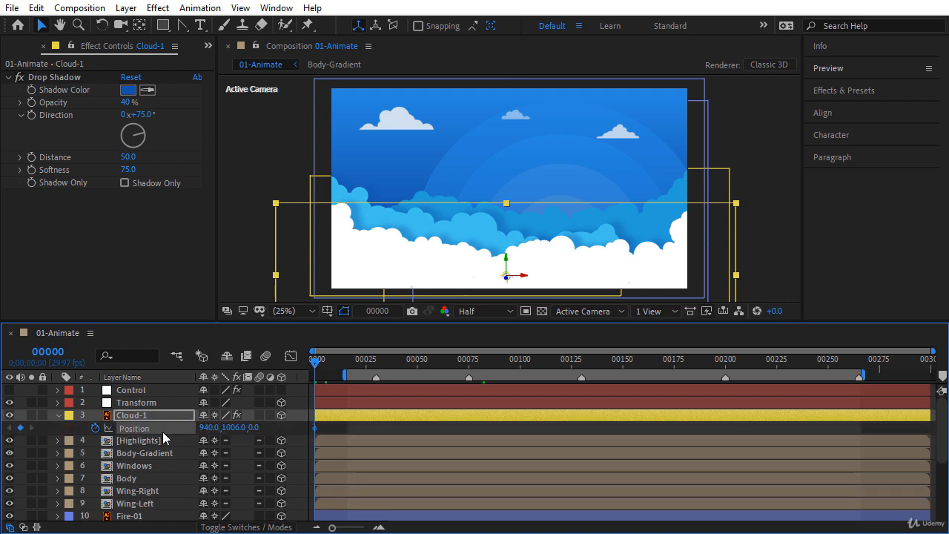
drag(203, 428, 205, 428)
click(208, 428)
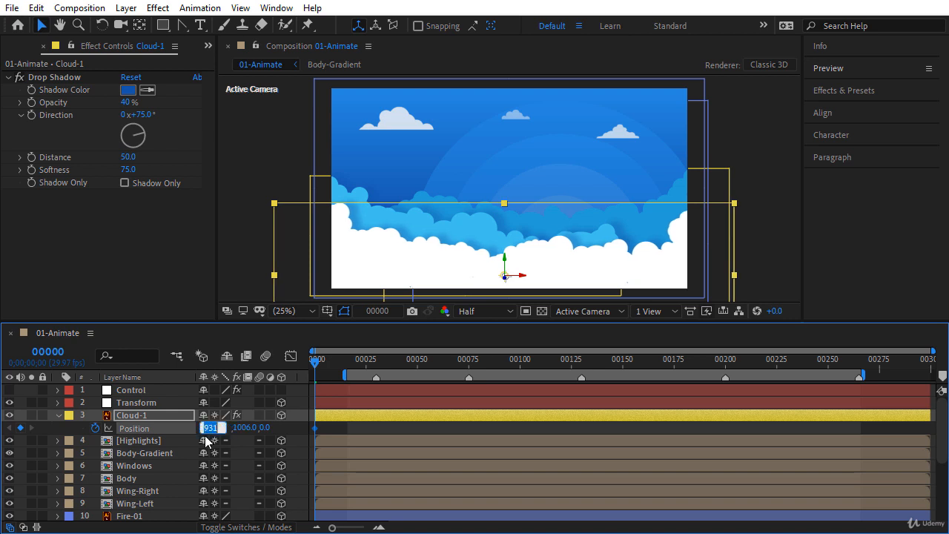
text(900)
key(Return)
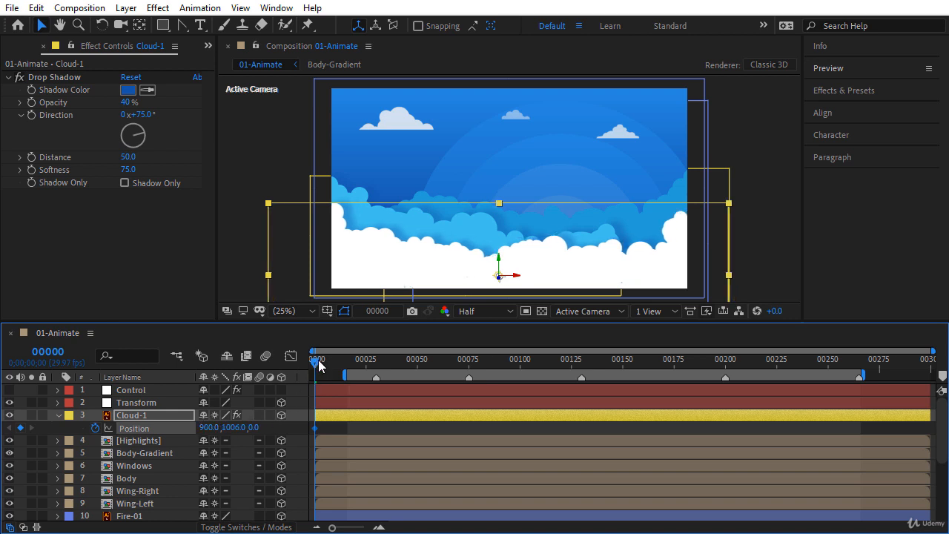
Step: At the last frame set Cloud-1's X to 1100 and preview the drift
drag(319, 363, 943, 378)
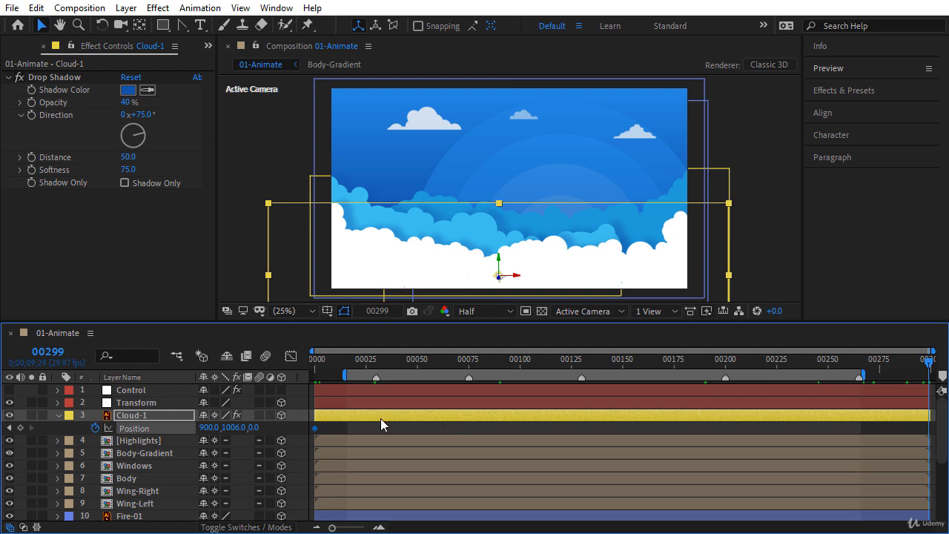
drag(204, 428, 303, 441)
text(1100)
key(Return)
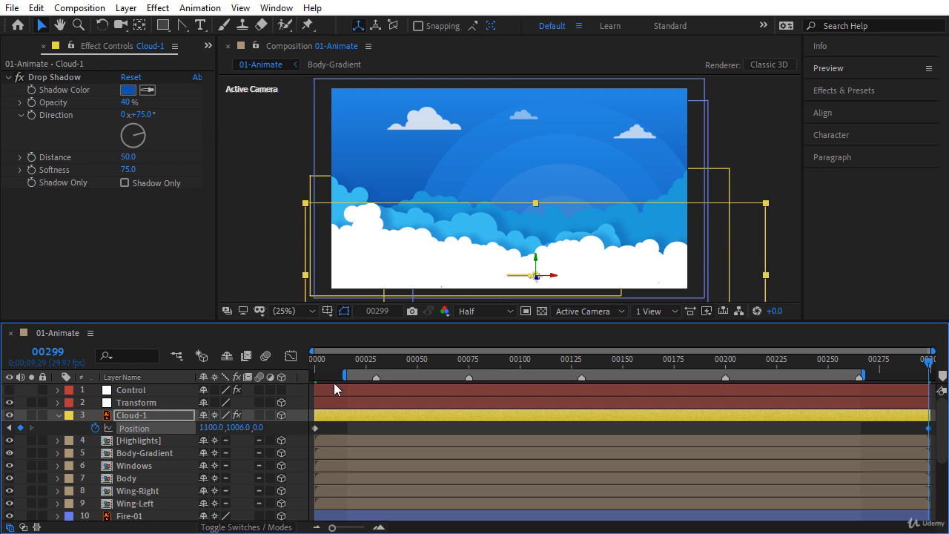
drag(333, 362, 281, 375)
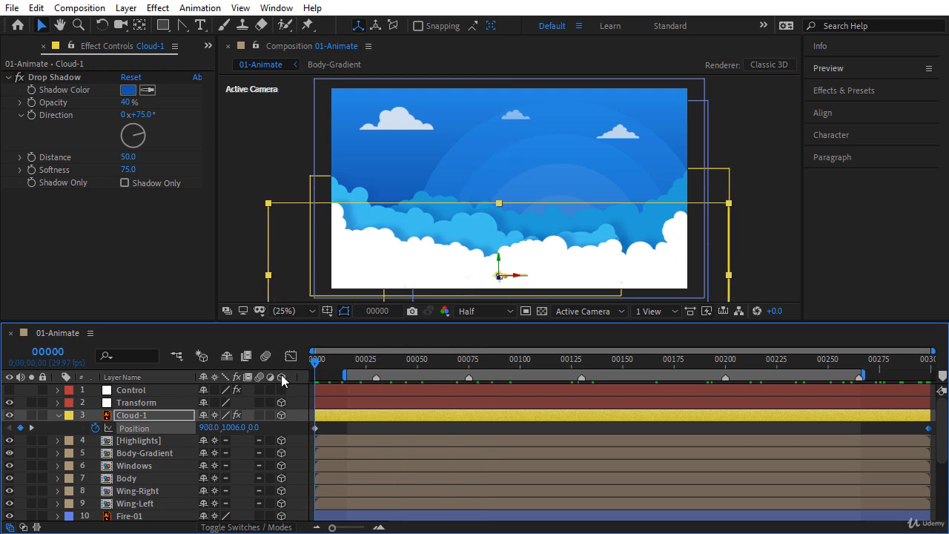
Step: Keyframe Cloud-2's Position at frame 0 with X set to 700
click(57, 415)
drag(943, 422, 942, 495)
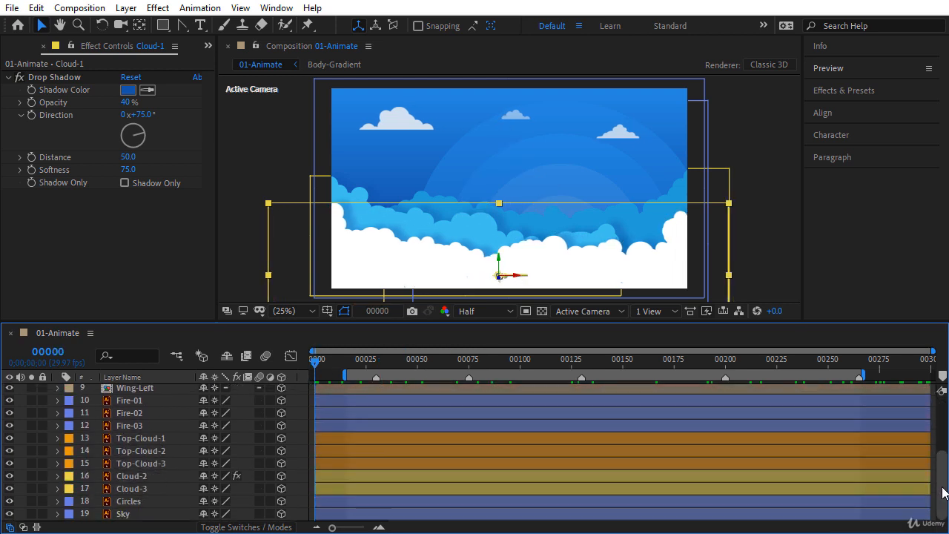
click(143, 476)
key(p)
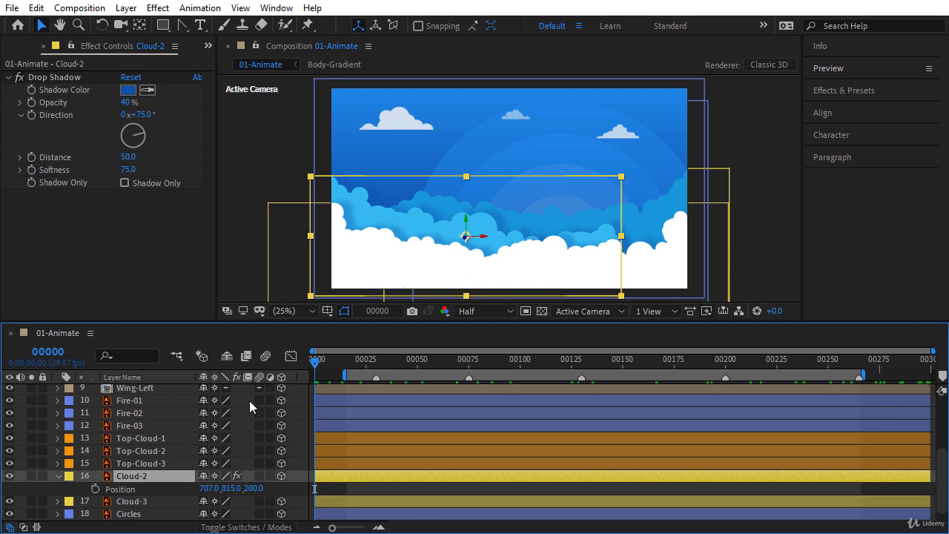
click(95, 488)
click(210, 489)
text(700)
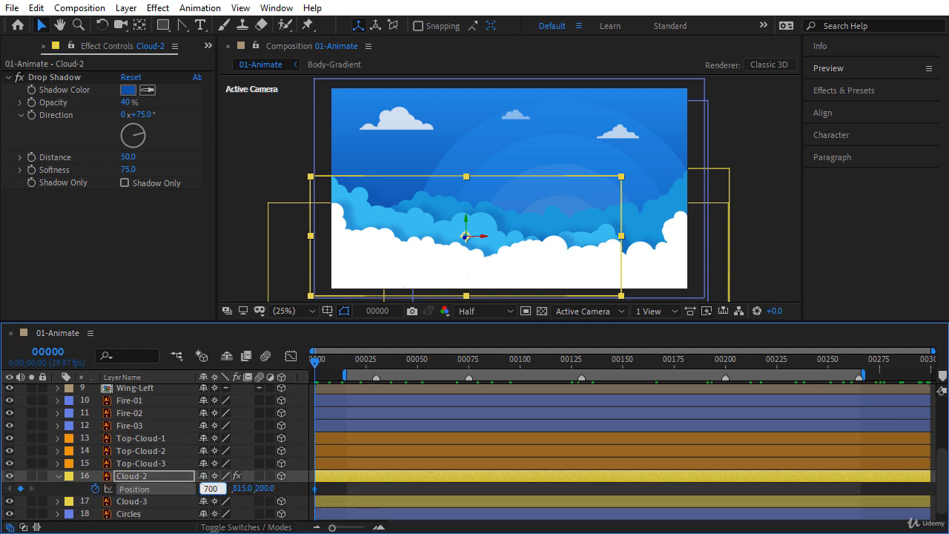
key(Return)
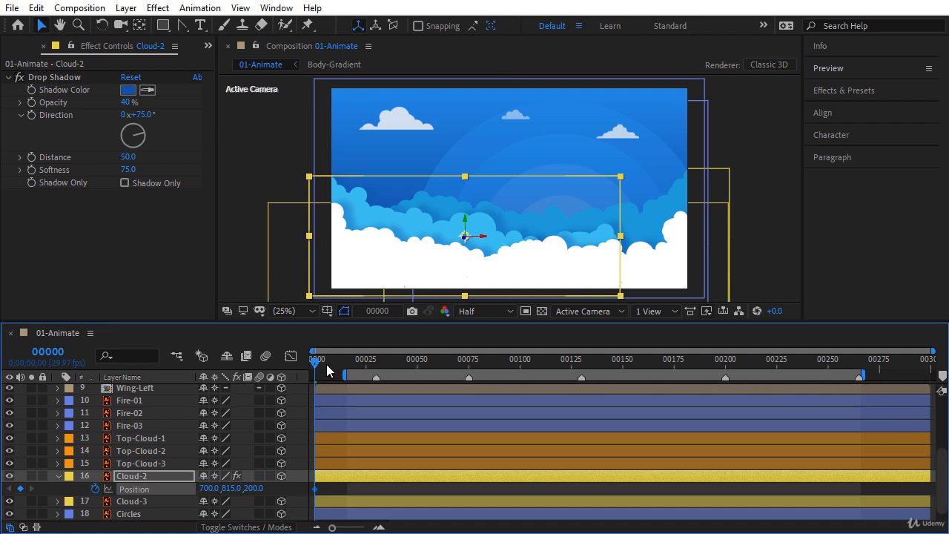
Step: At the end of the composition set Cloud-2's X to 600 and preview the drift
drag(326, 364, 733, 371)
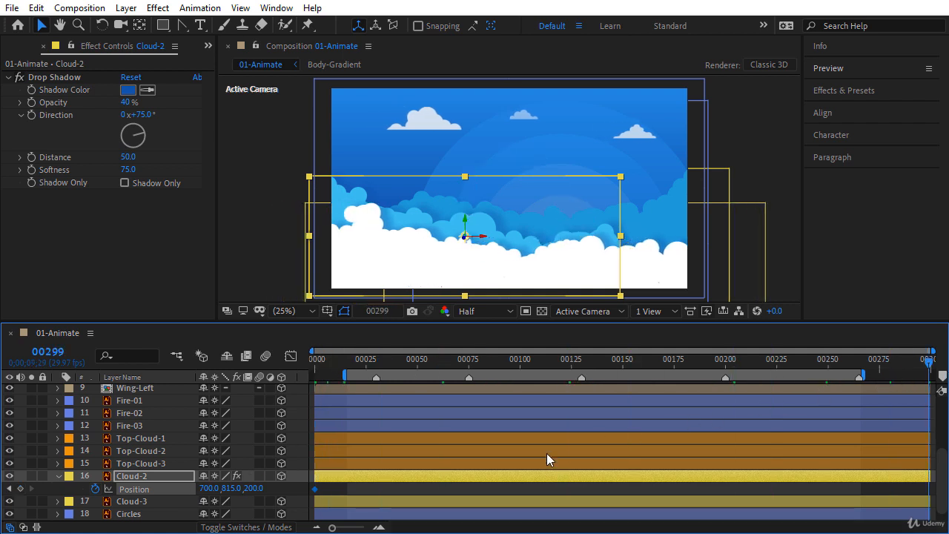
drag(216, 491, 185, 491)
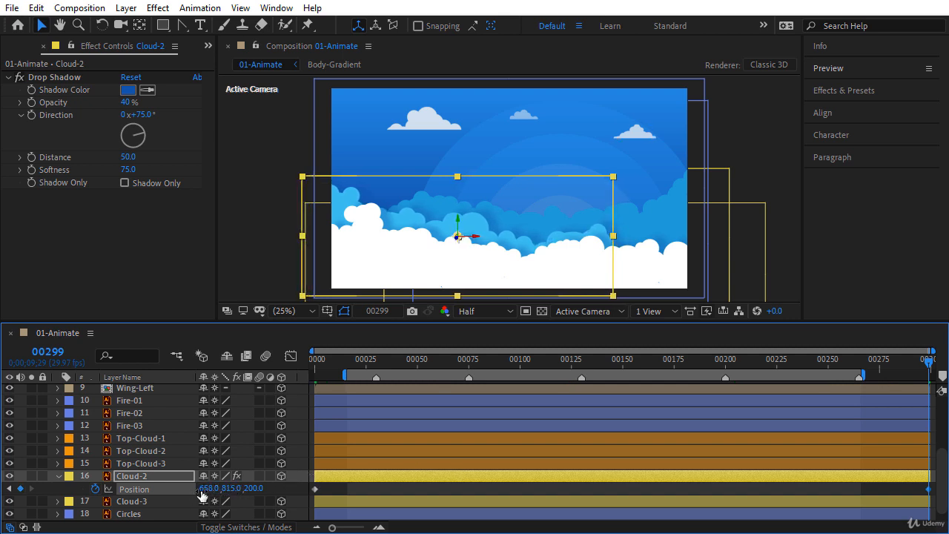
click(209, 489)
text(600)
key(Return)
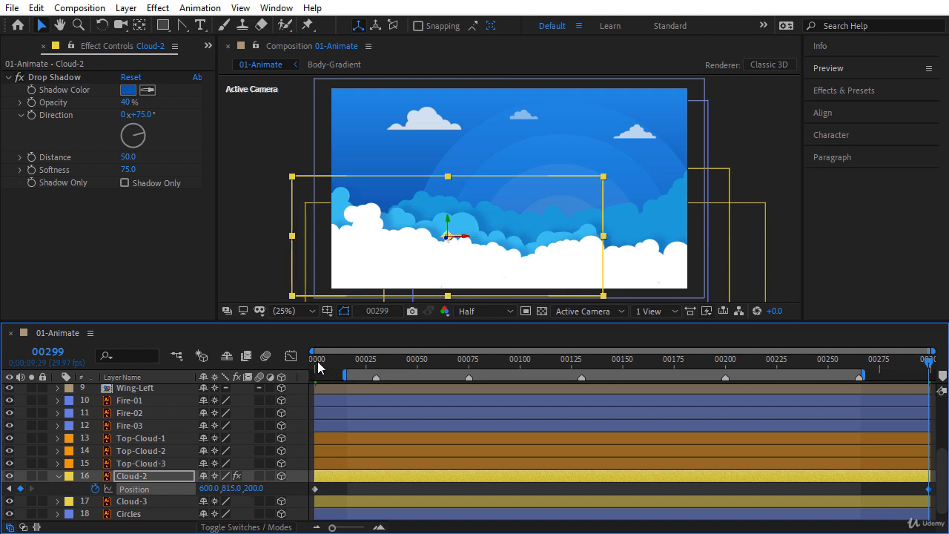
drag(318, 366, 441, 365)
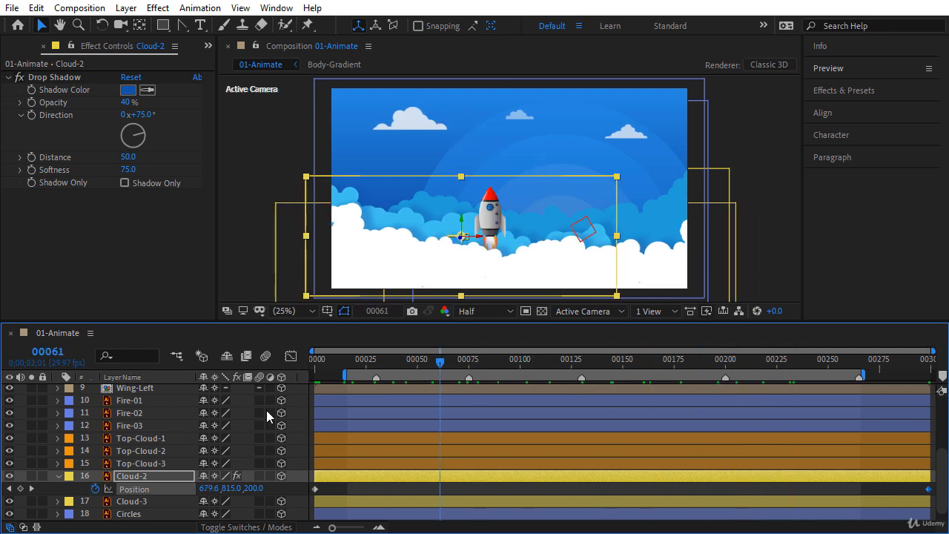
Step: Keyframe Cloud-3's Position at the first frame with X set to 1250
click(58, 476)
click(127, 488)
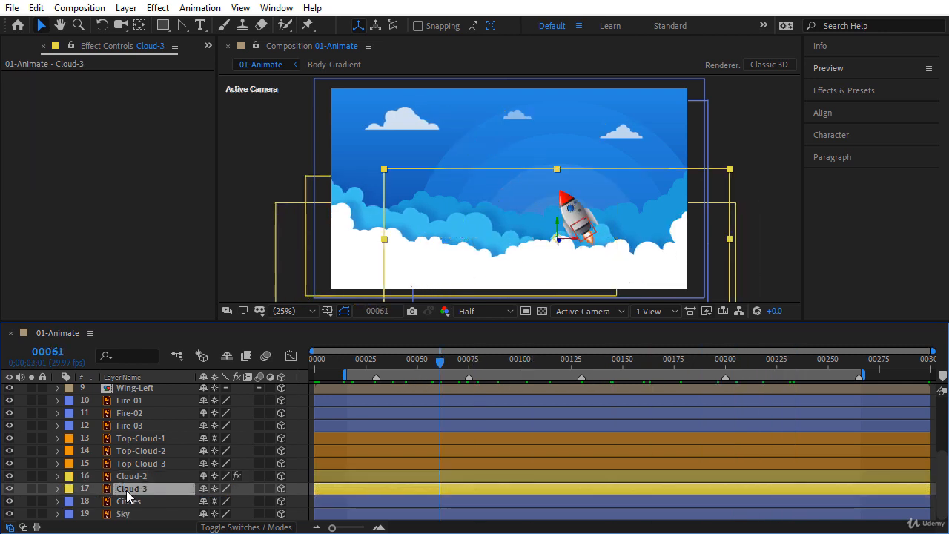
key(p)
click(317, 361)
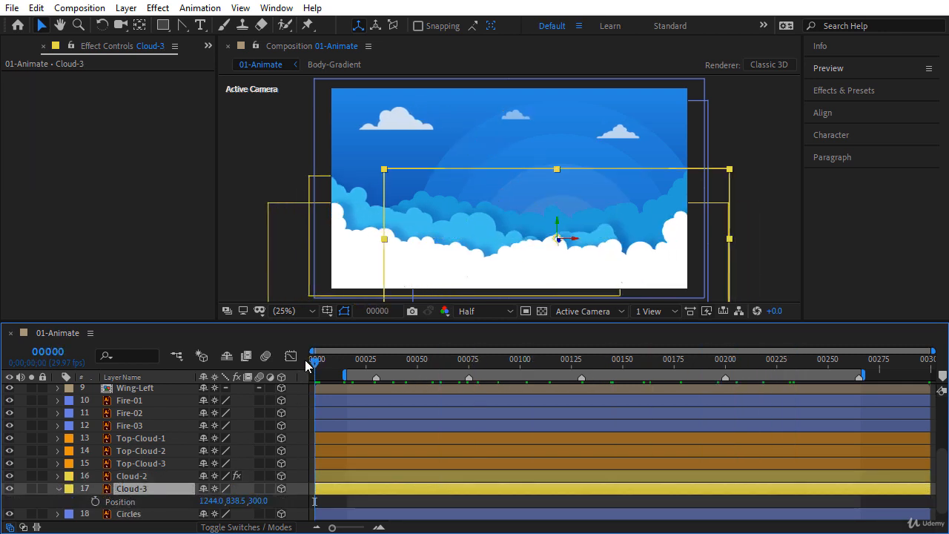
click(95, 501)
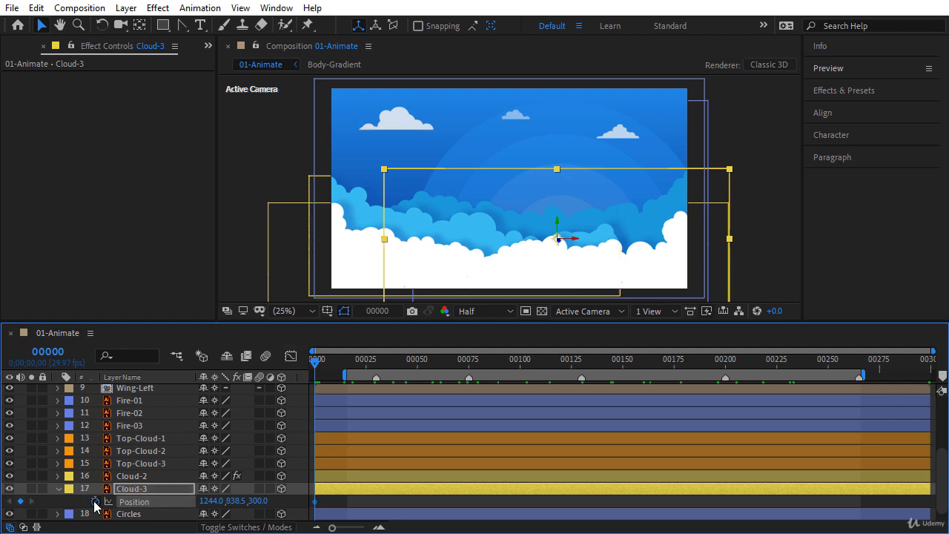
click(211, 502)
text(1250)
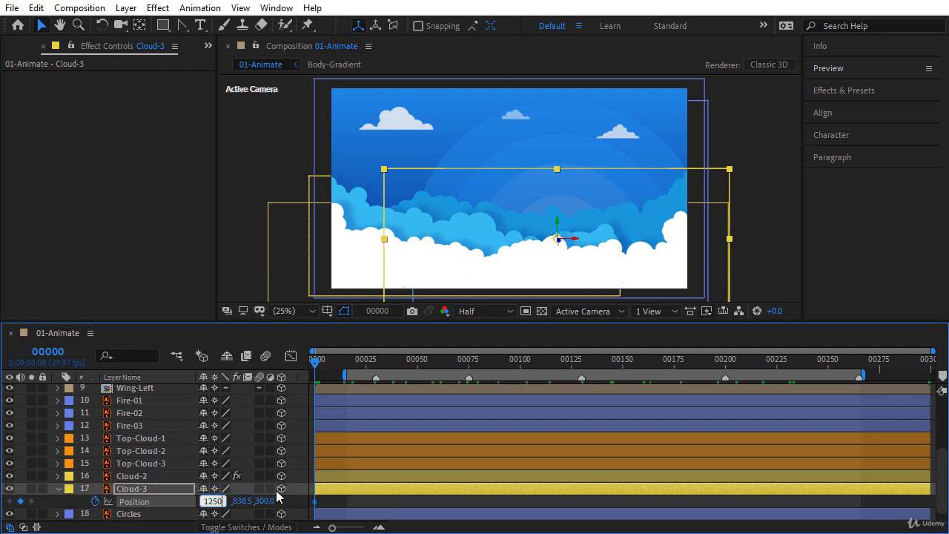
key(Return)
Step: At the end of the composition set Cloud-3's X to 1300 and preview the drift
drag(318, 369, 928, 364)
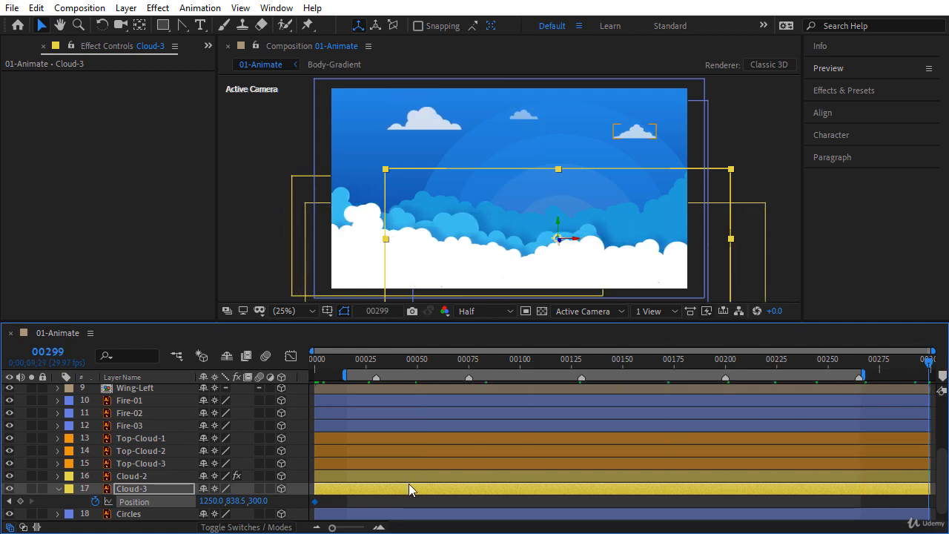
click(211, 502)
text(1300)
key(Return)
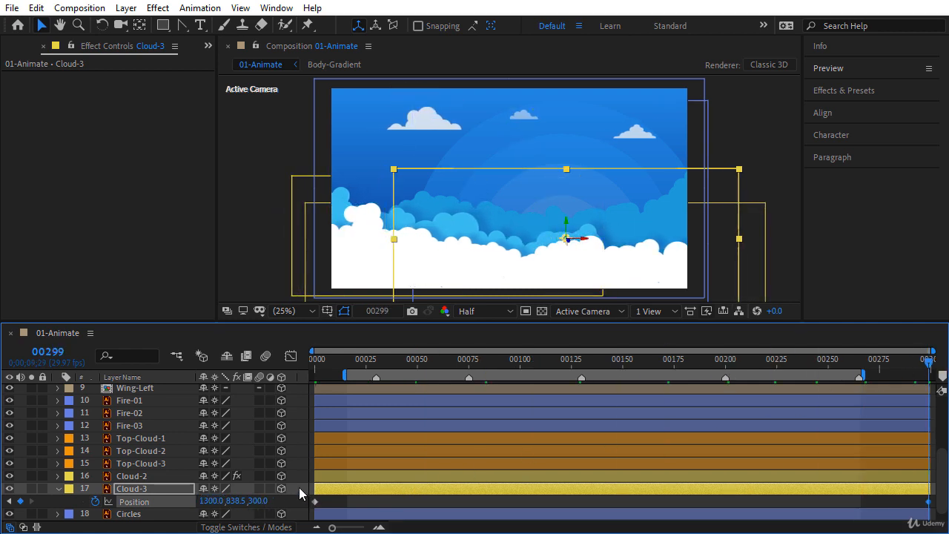
drag(318, 362, 567, 365)
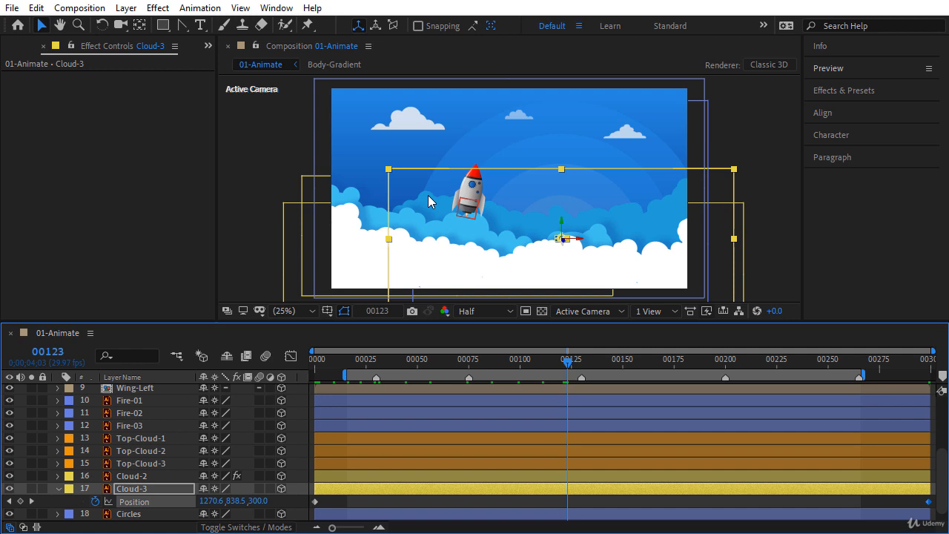
Step: Scrub forward to about frame 00132 and scroll the layer list back to the top
drag(568, 364, 596, 361)
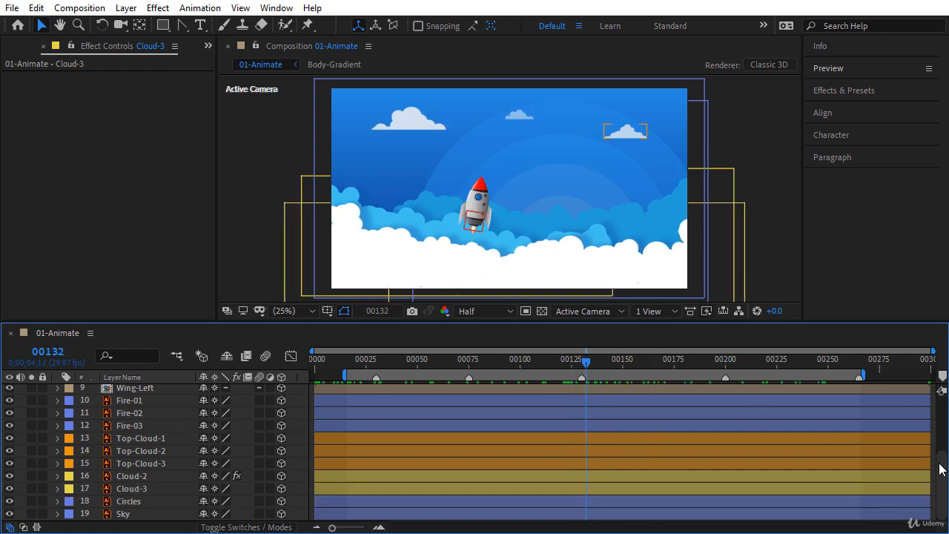
drag(942, 468, 942, 416)
Step: Duplicate the Cloud-1 layer to create Cloud-4
click(164, 419)
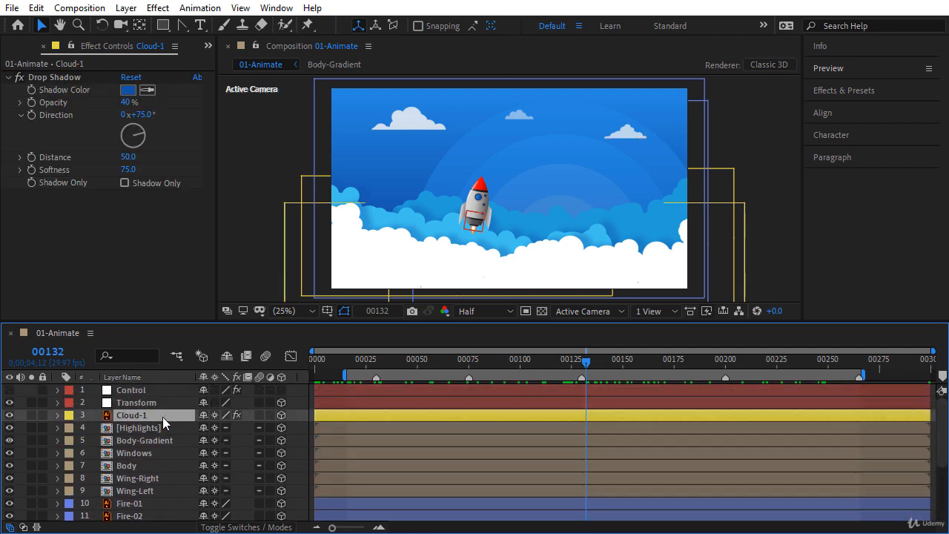
click(36, 7)
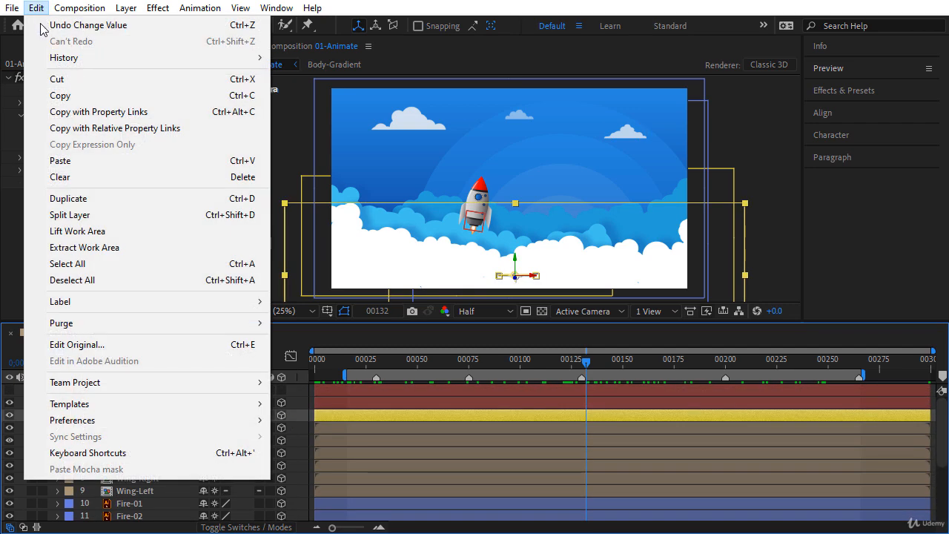
click(66, 198)
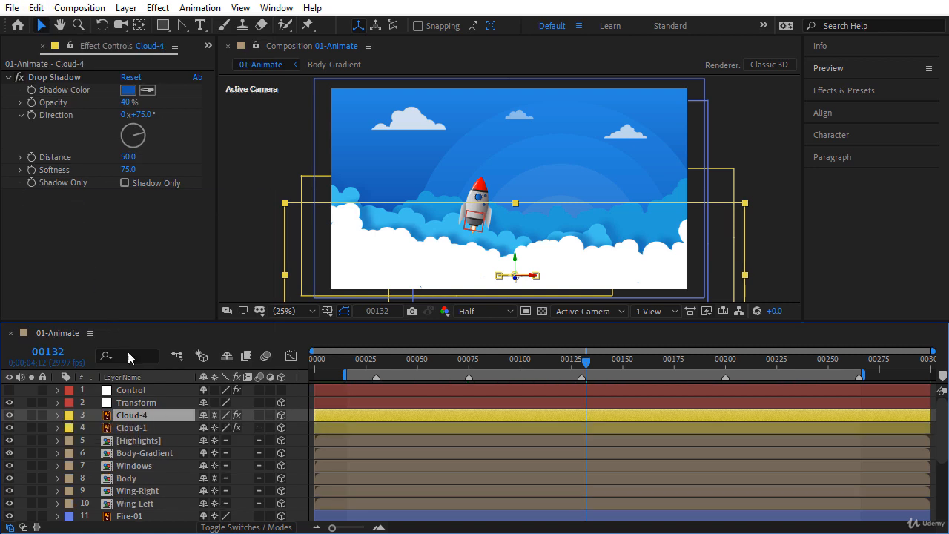
Step: Push Cloud-4's Position keyframes back to Z -309.9 and preview the drift
key(p)
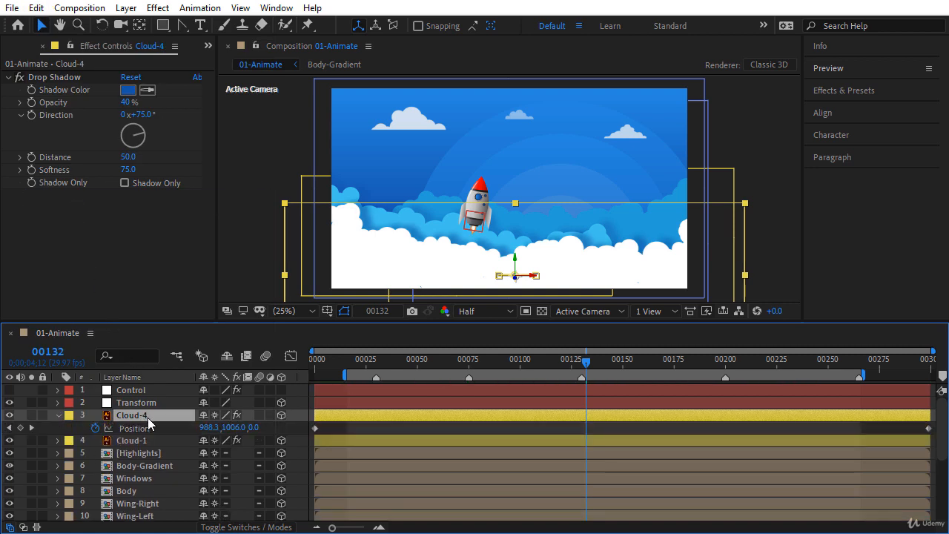
click(313, 362)
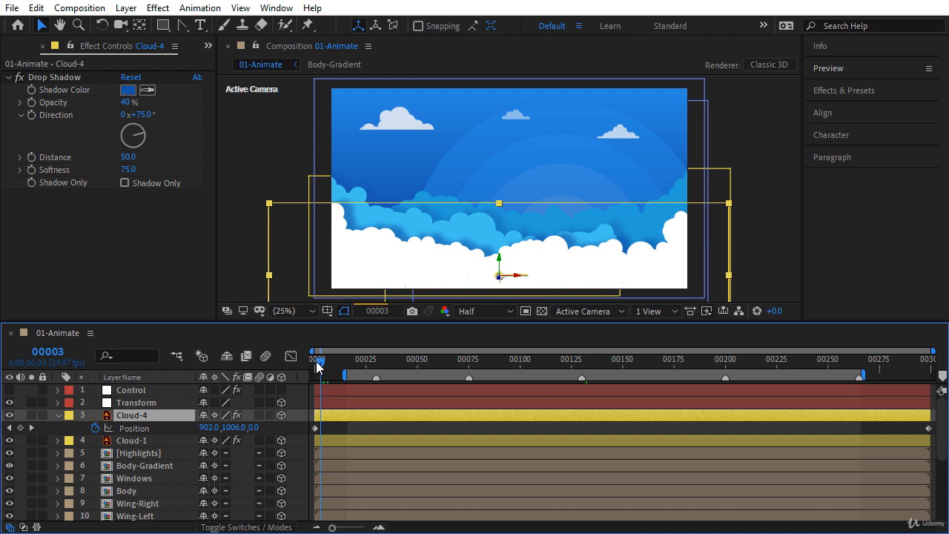
click(137, 429)
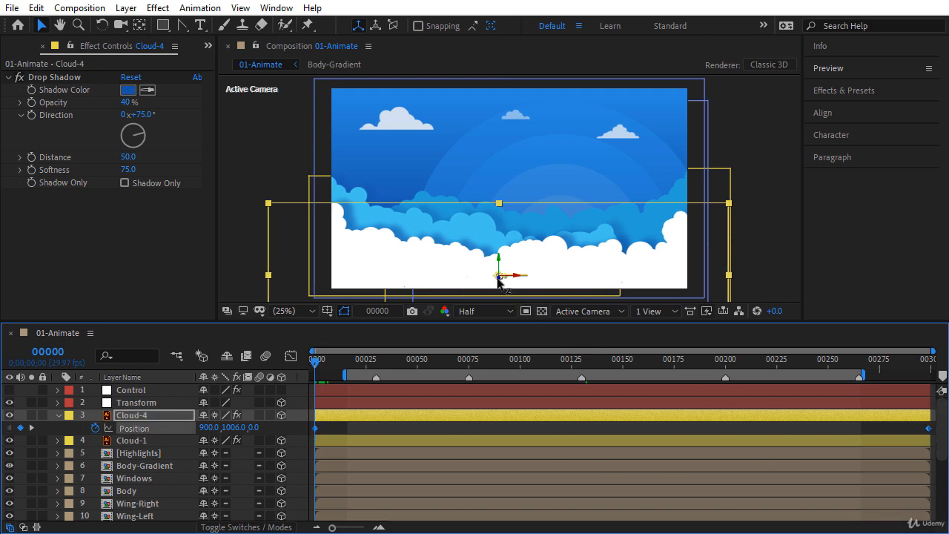
drag(497, 280, 445, 328)
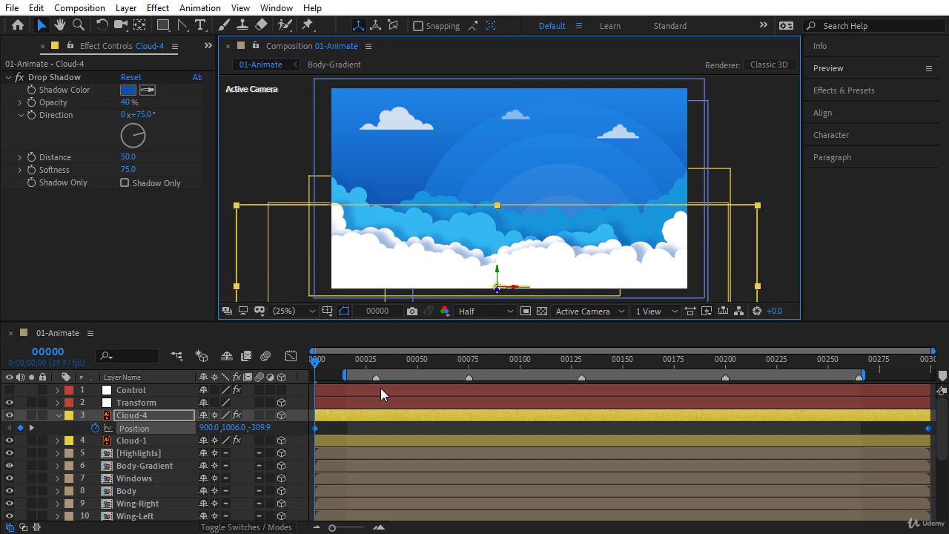
click(335, 414)
drag(324, 359, 383, 365)
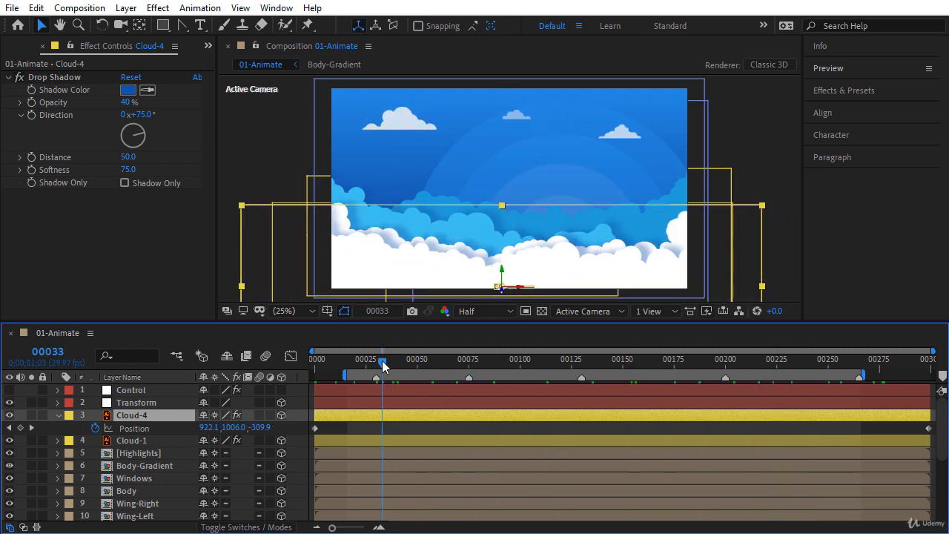
click(139, 429)
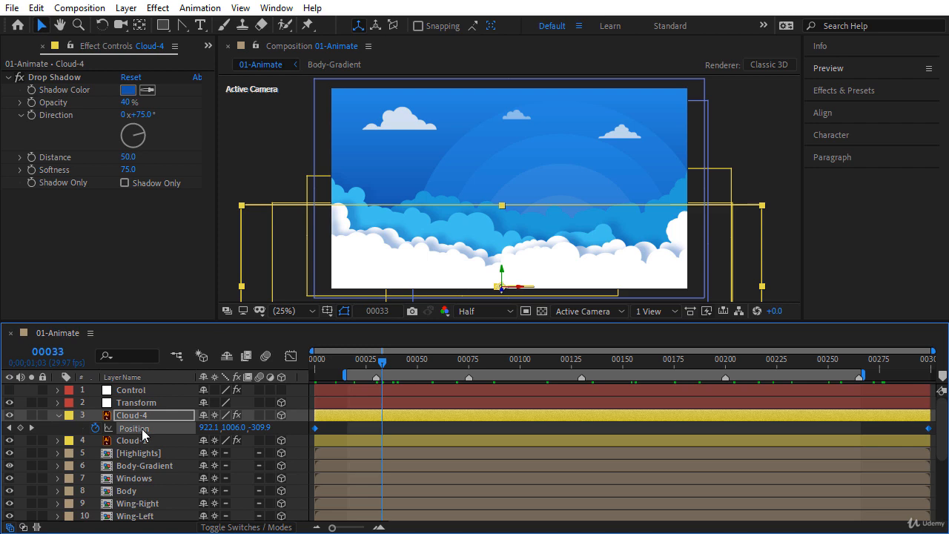
Step: Time-reverse Cloud-4's Position keyframes and preview the reversed drift
right_click(316, 428)
mouse_move(367, 419)
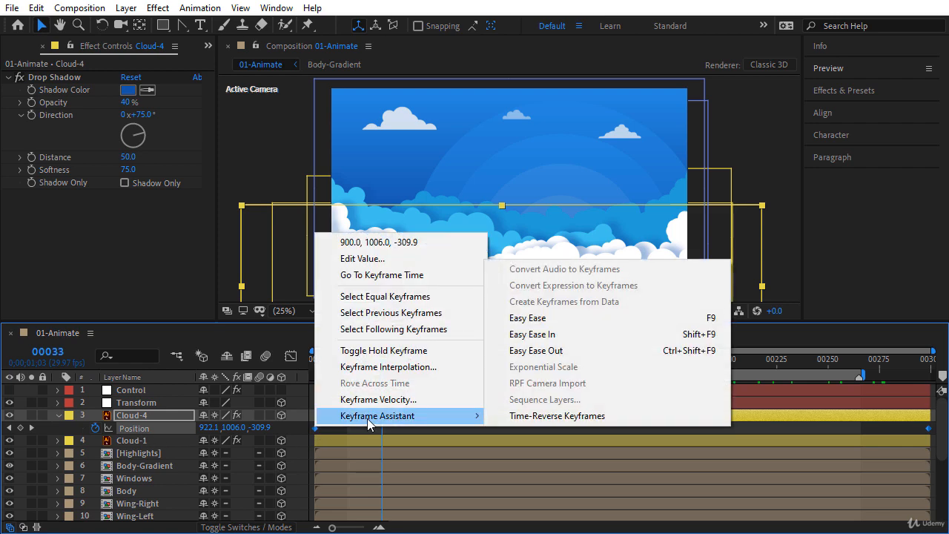
click(529, 417)
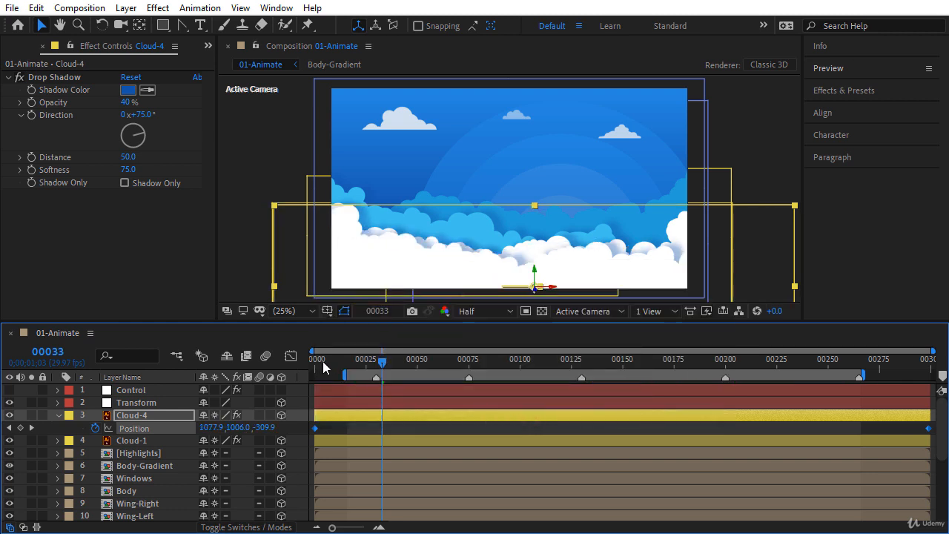
click(374, 363)
drag(385, 369, 485, 360)
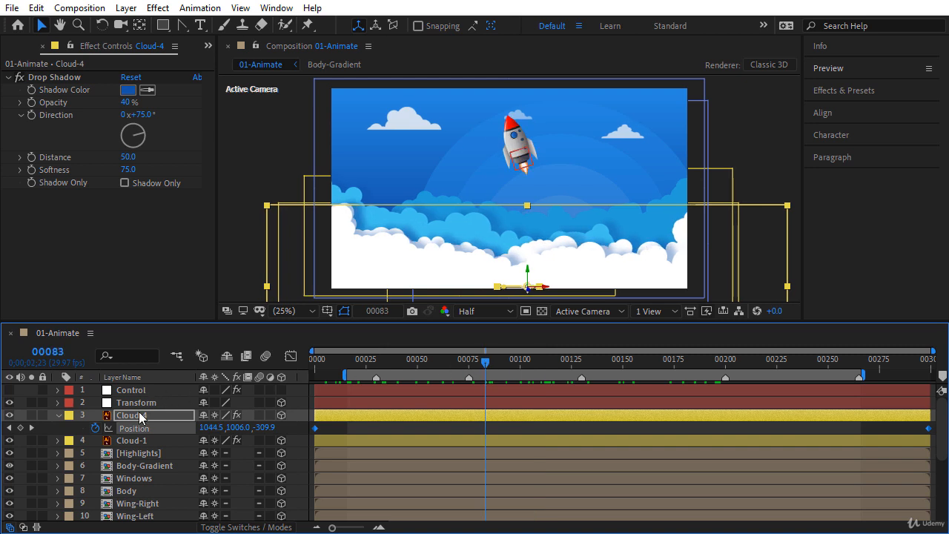
Step: Set Cloud-4's horizontal Scale to -100 to mirror it, and preview the result
key(s)
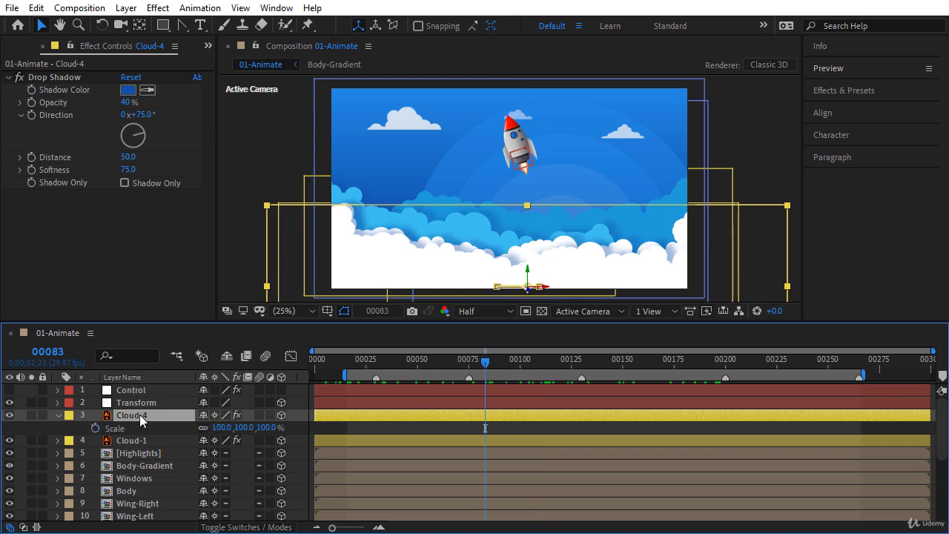
click(222, 428)
key(BackSpace)
text(-100)
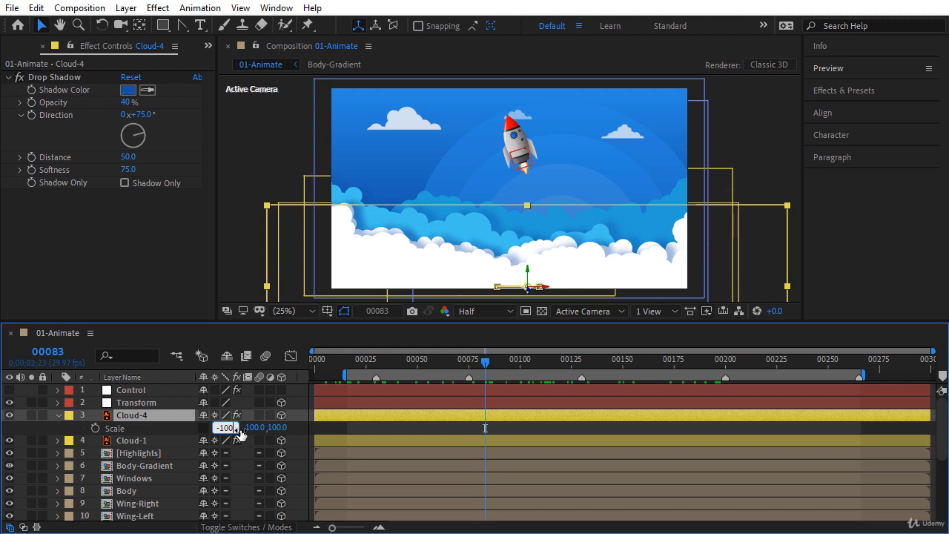
key(Return)
drag(361, 362, 648, 368)
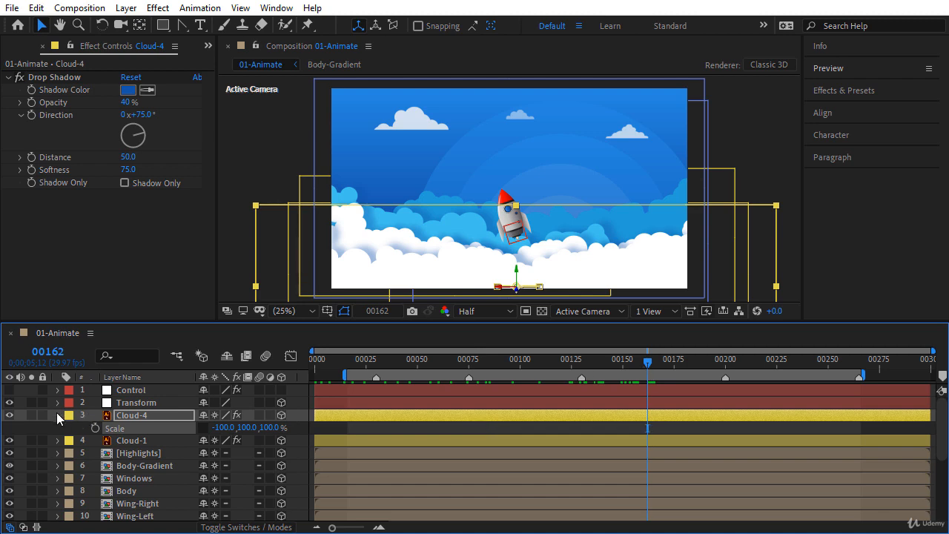
click(57, 415)
click(127, 430)
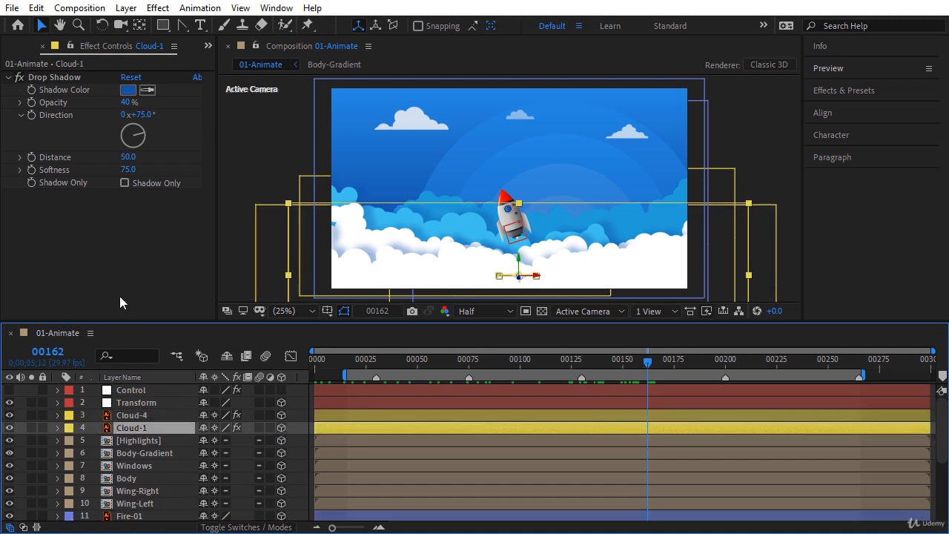
Step: Add a Fill effect to Cloud-1 with a light grey colour
click(158, 9)
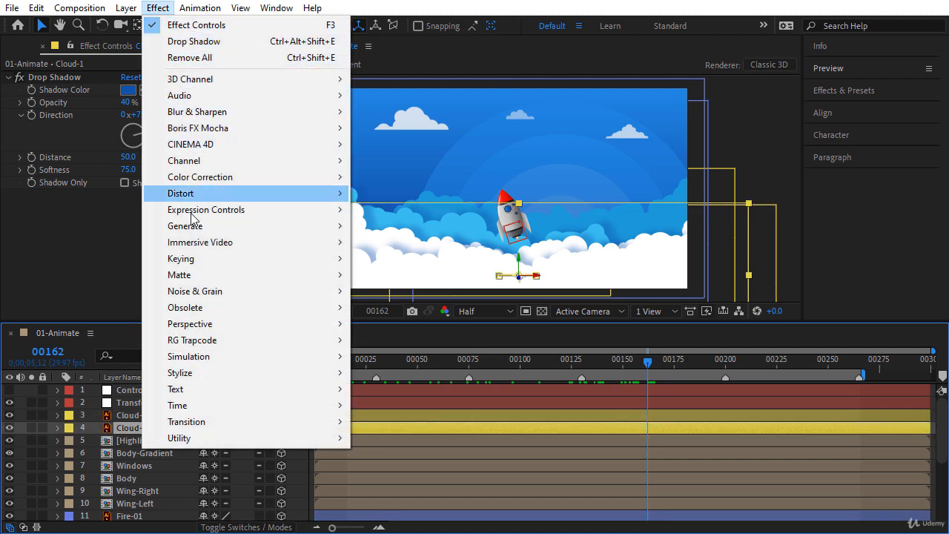
mouse_move(200, 227)
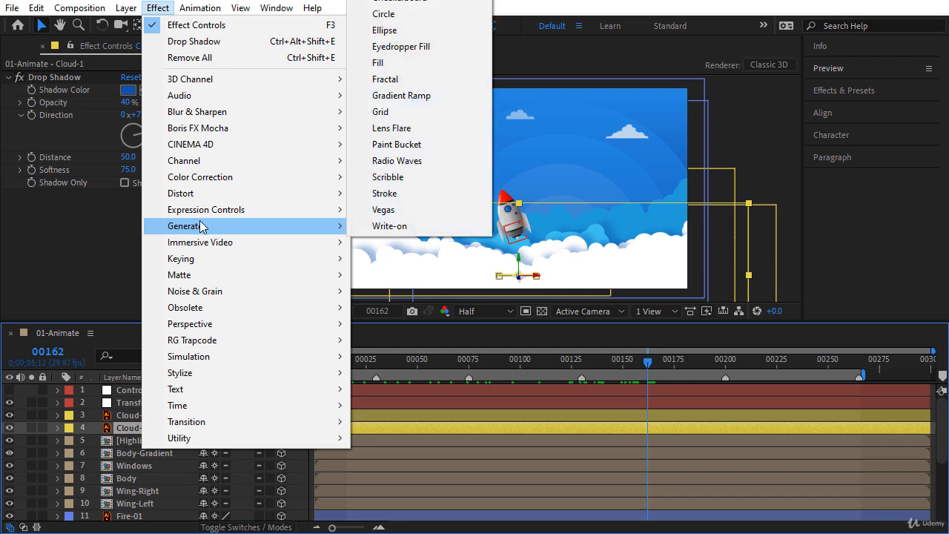
click(405, 66)
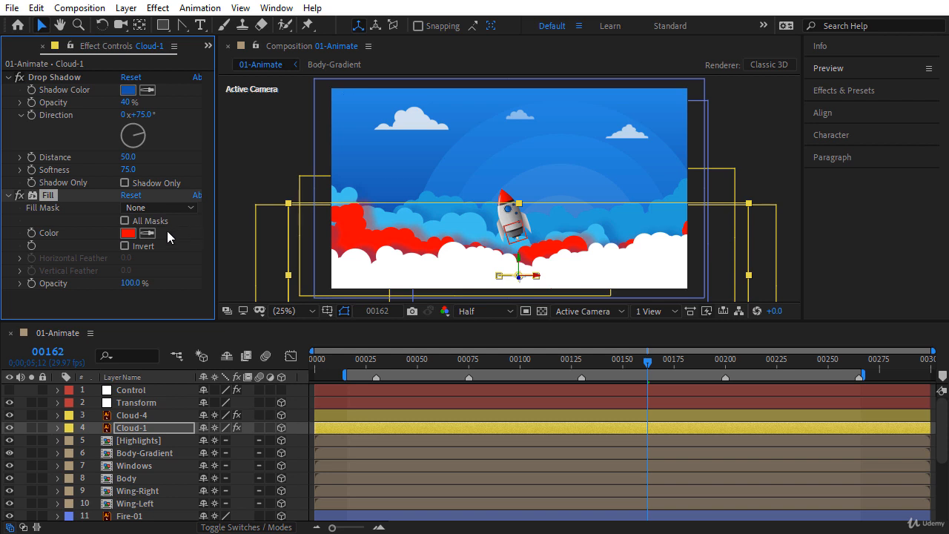
click(147, 233)
click(383, 278)
click(128, 233)
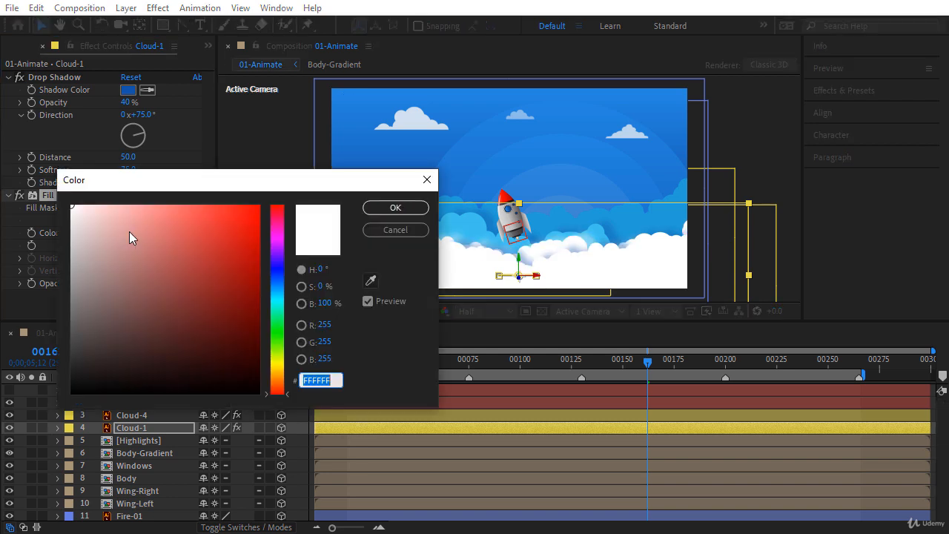
drag(129, 232, 68, 225)
click(395, 208)
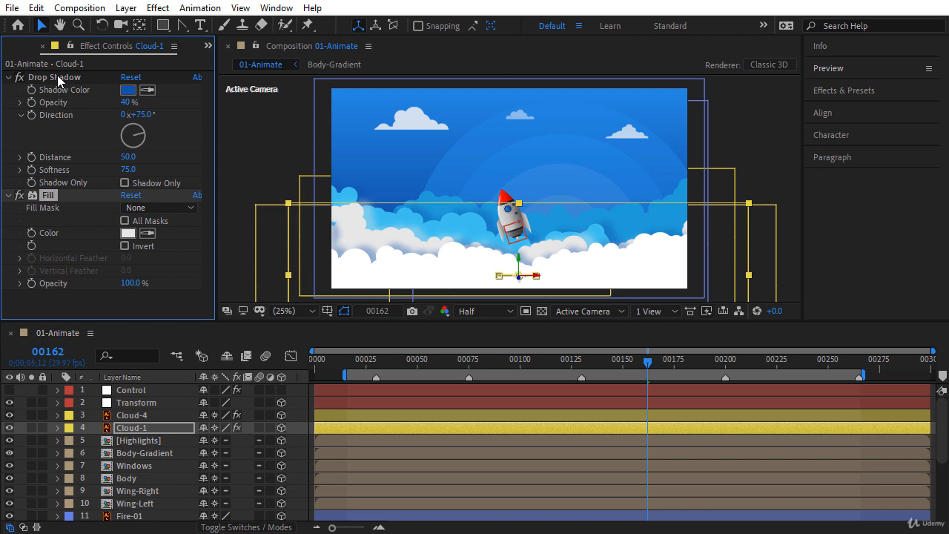
Step: Move Fill above Drop Shadow and set the Fill colour to E1DFDF
drag(57, 75, 57, 76)
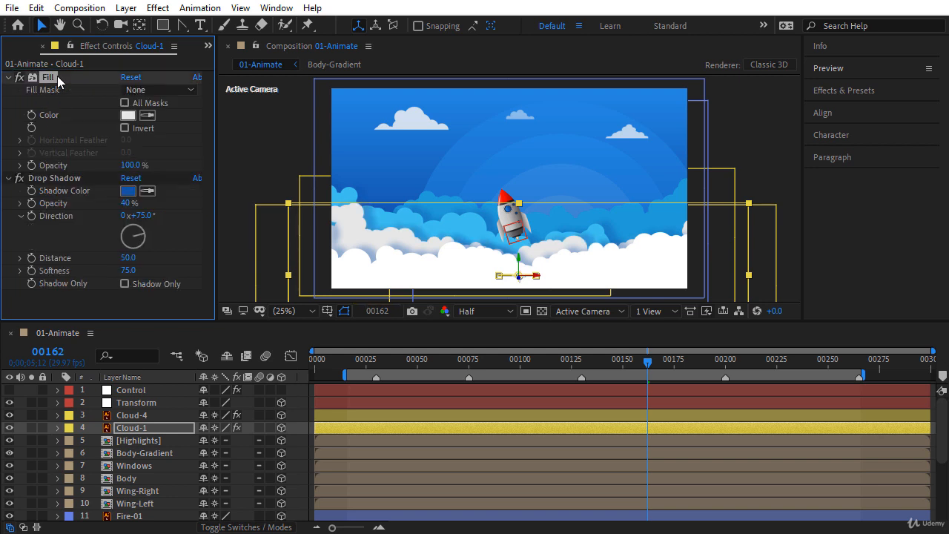
click(178, 317)
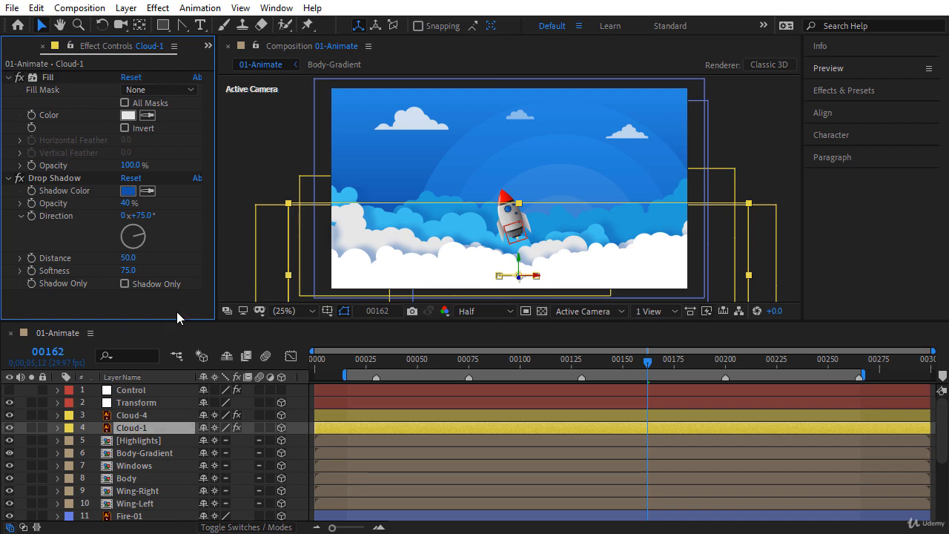
click(126, 115)
drag(72, 232, 72, 224)
click(396, 207)
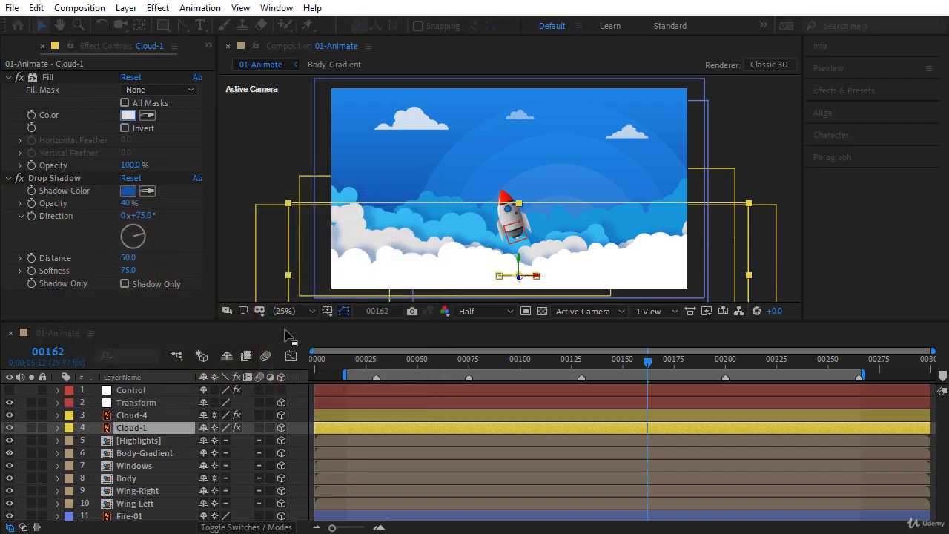
click(303, 400)
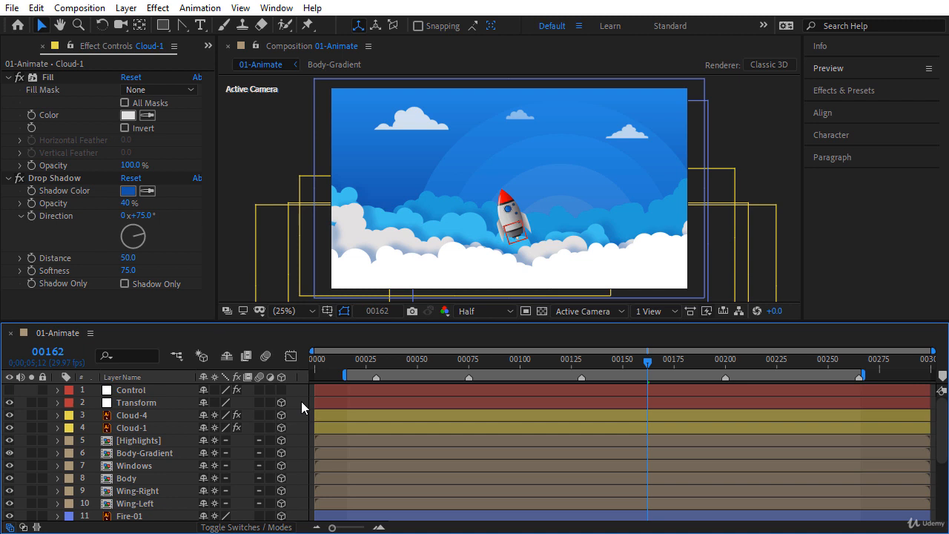
Step: Apply Turbulent Displace to Cloud-1 and set its Size to 50
click(151, 427)
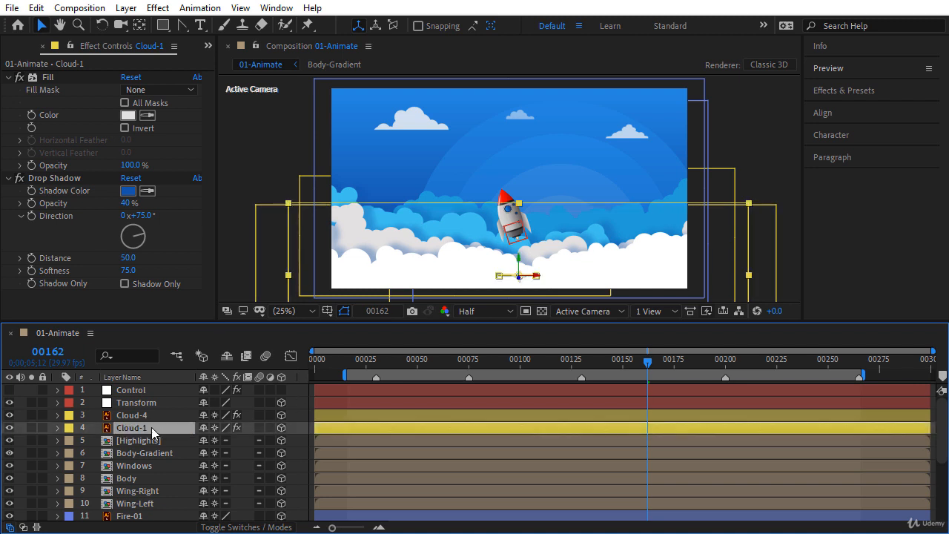
click(843, 93)
click(861, 110)
text(turb)
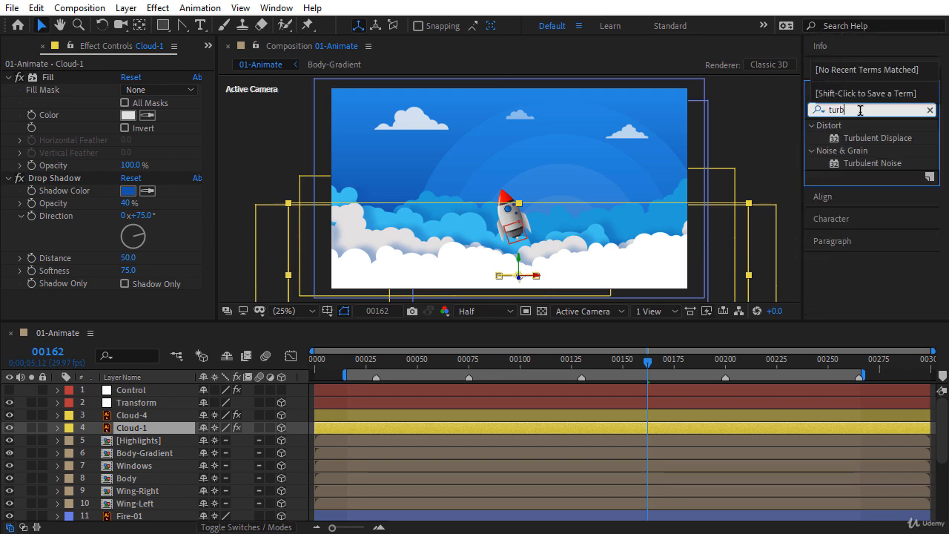
drag(871, 138, 357, 427)
drag(210, 215, 215, 114)
click(8, 77)
click(8, 90)
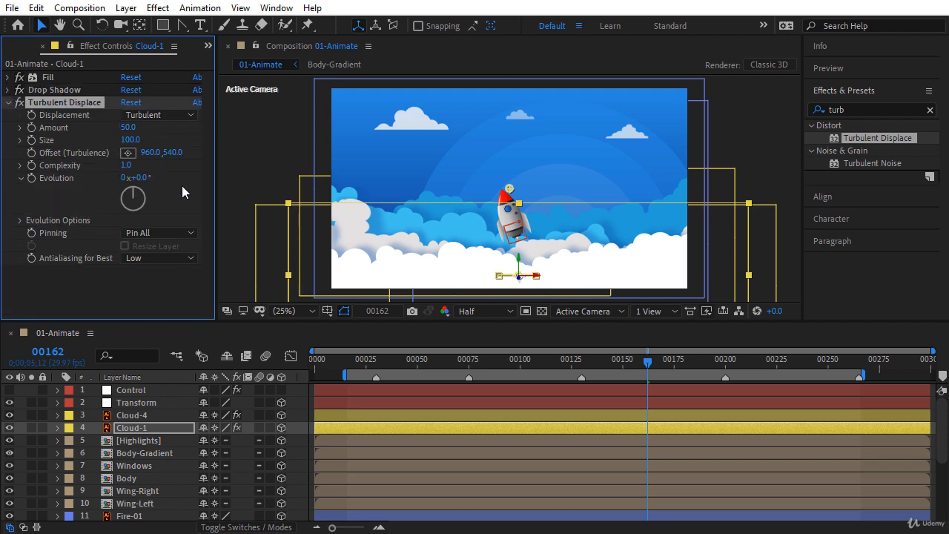
click(130, 141)
text(50)
key(Return)
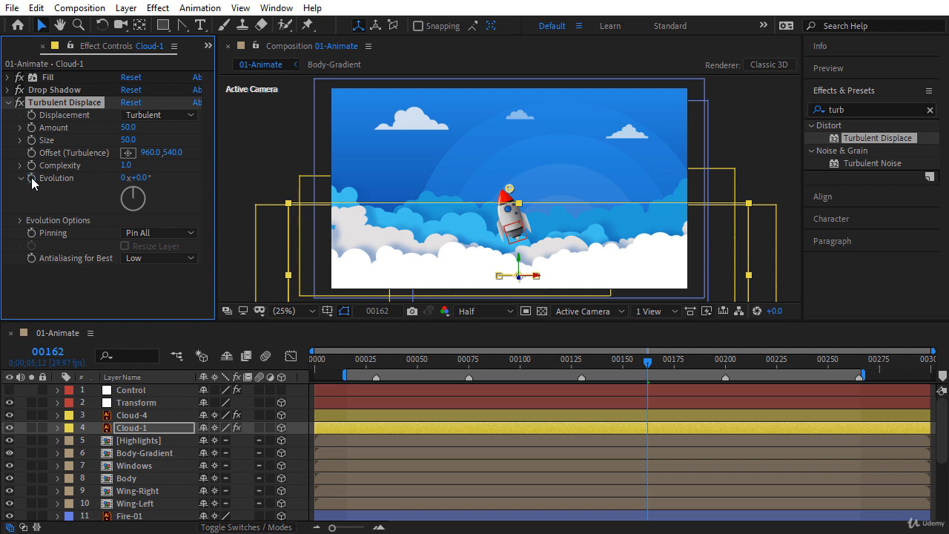
Step: Drive Cloud-1's Evolution with the expression time * 30 and preview the wobble
alt+click(31, 177)
scroll(942, 445, down, 2)
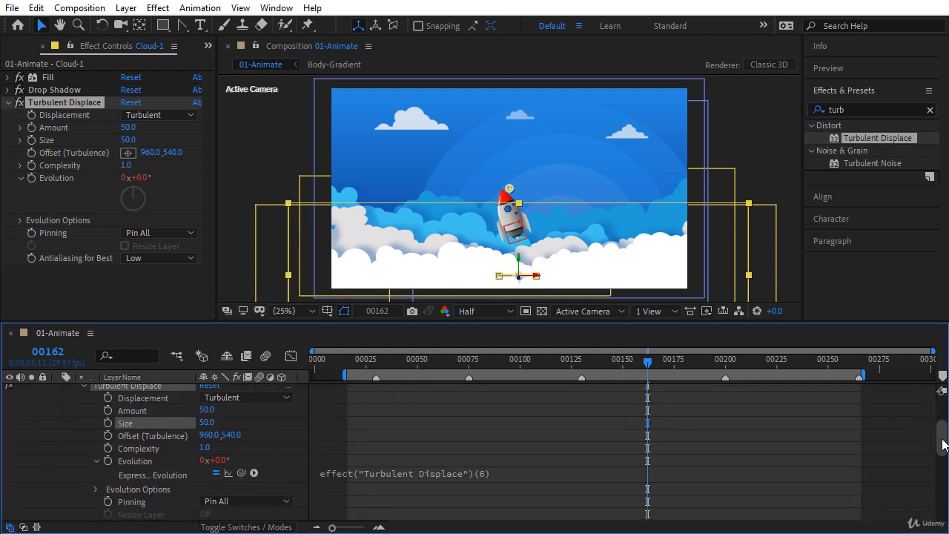
click(516, 472)
key(BackSpace)
text(time * 30;)
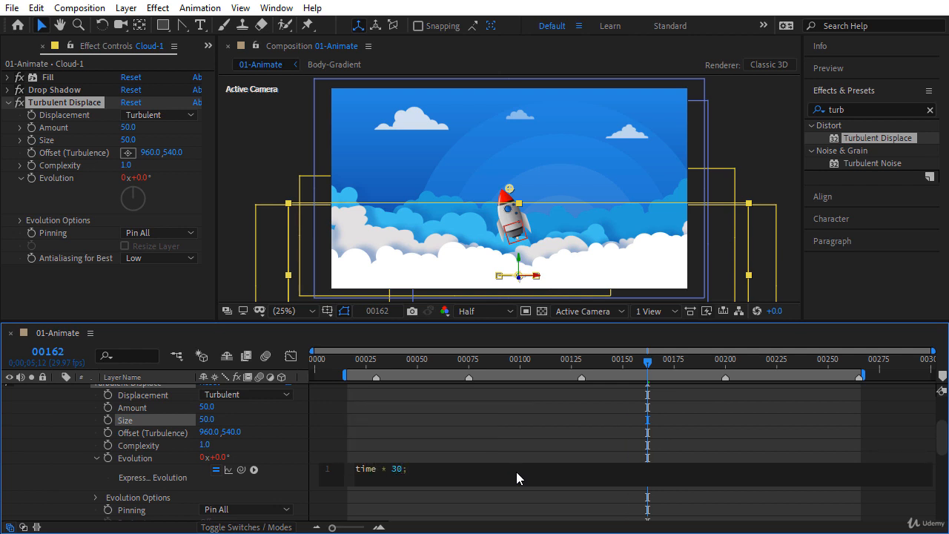
key(KP_Enter)
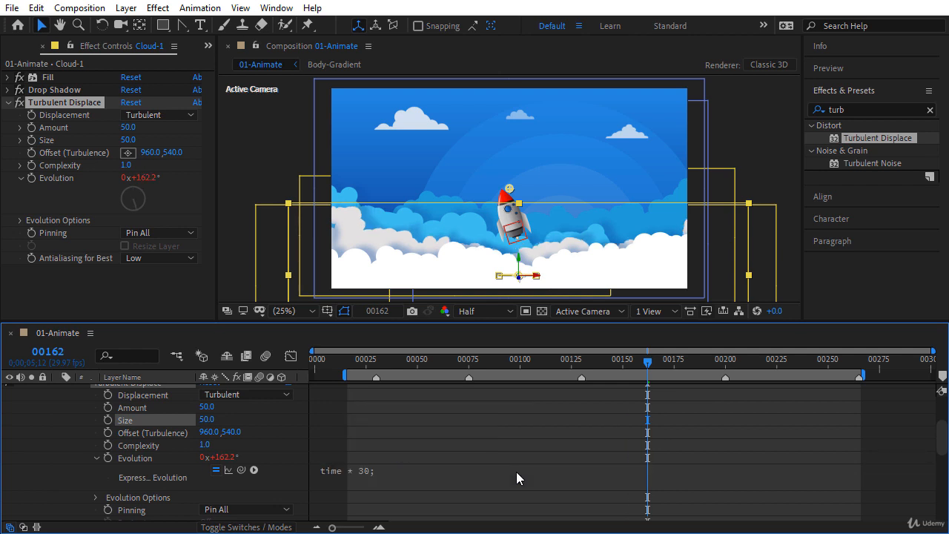
drag(362, 371, 721, 375)
Step: Apply Turbulent Displace to Cloud-4 with Size 50
drag(943, 436, 942, 397)
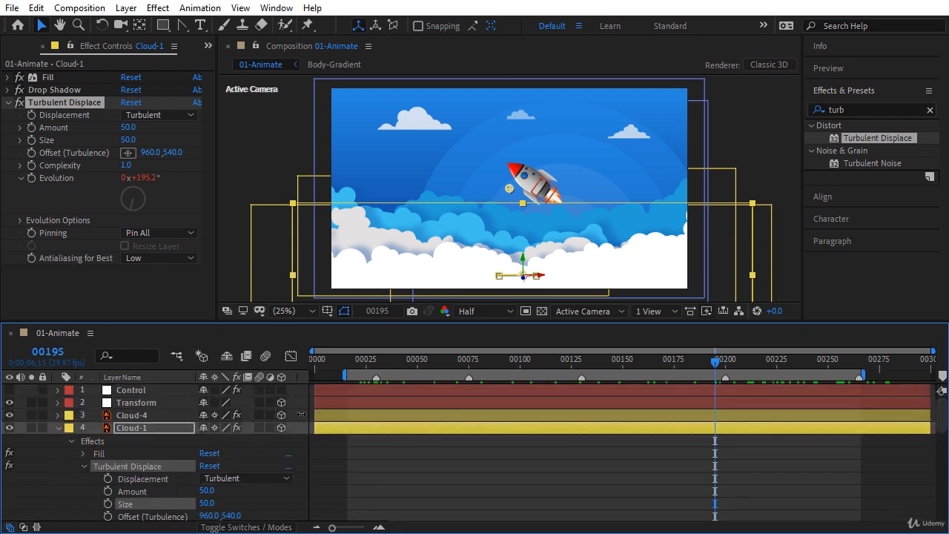
click(58, 428)
click(133, 422)
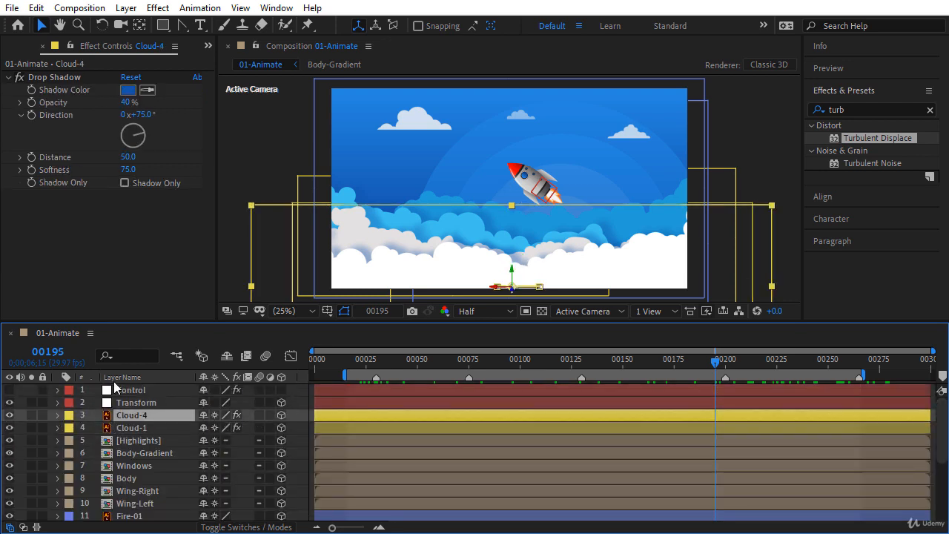
click(7, 77)
drag(866, 139, 159, 415)
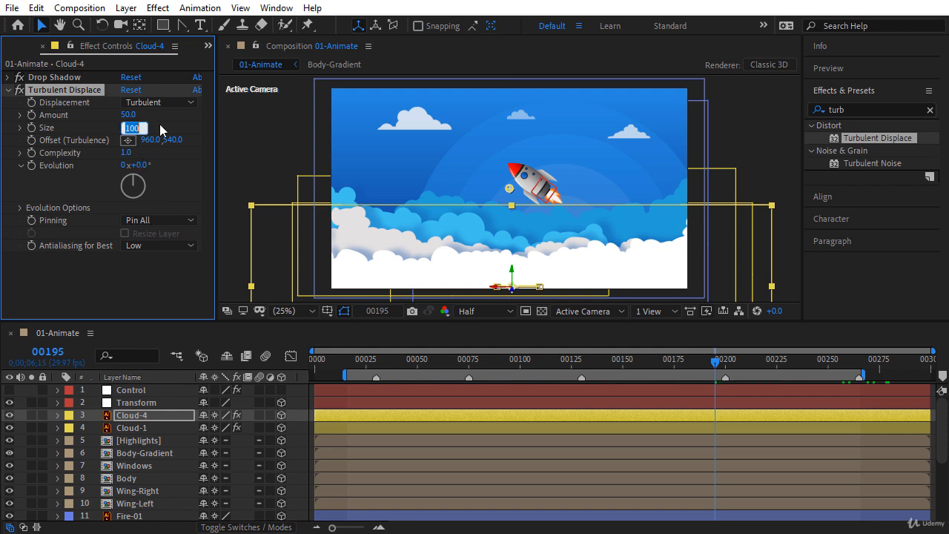
text(50)
key(Return)
Step: Drive Cloud-4's Evolution with time * 35 and scrub to preview the wobble
alt+click(30, 164)
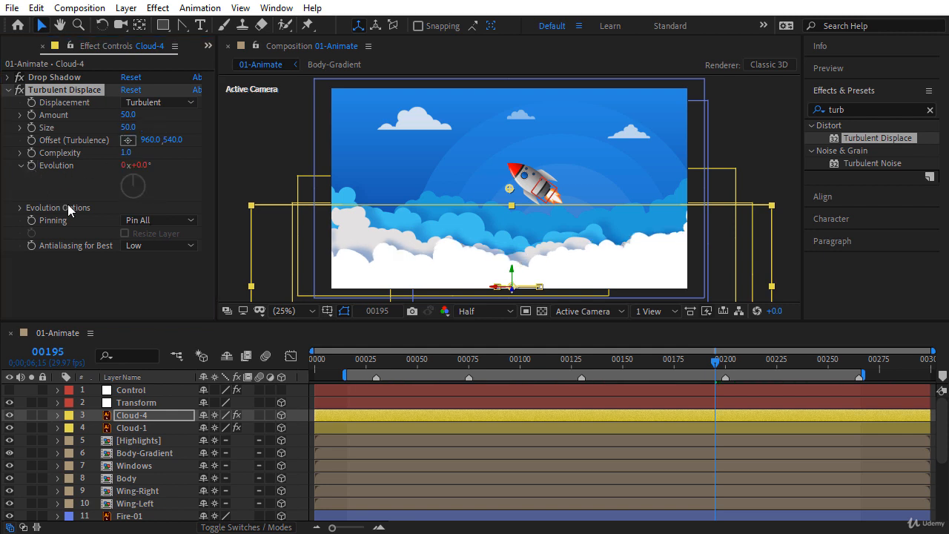
text(time)
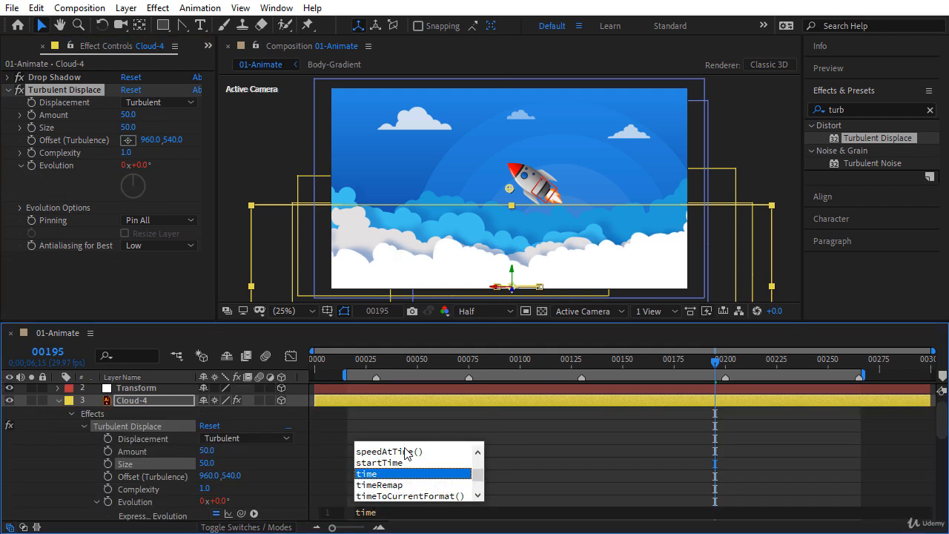
text( * )
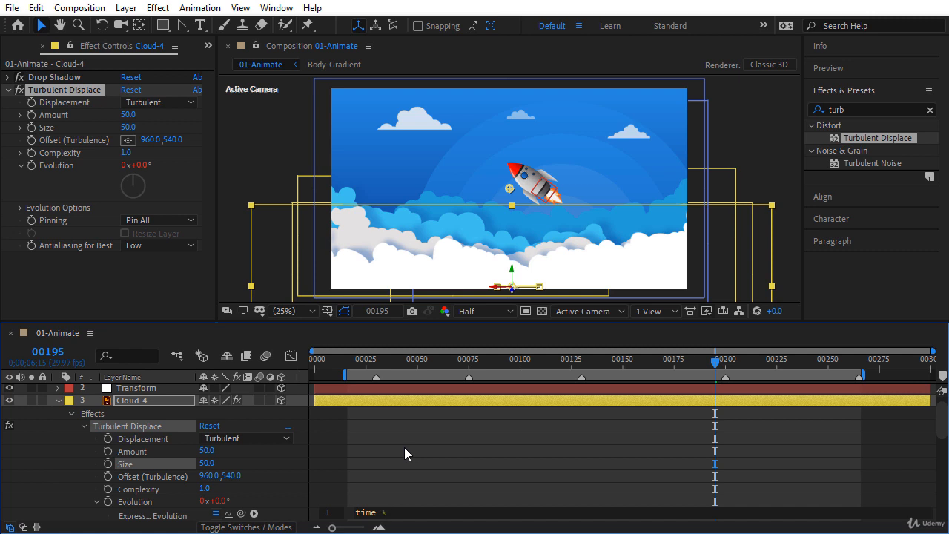
text(35;)
key(KP_Enter)
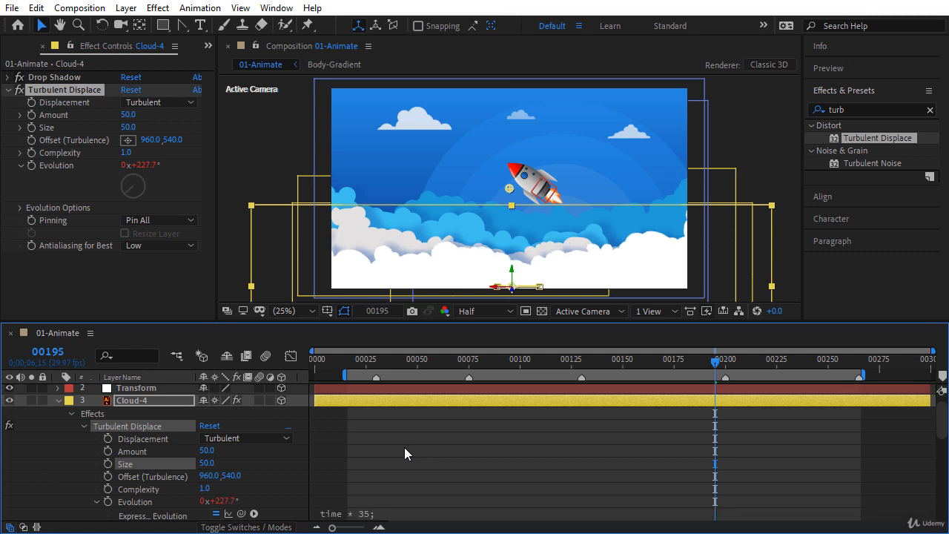
click(363, 359)
drag(438, 371, 559, 364)
Step: Apply Turbulent Displace to the Cloud-2 layer
click(57, 400)
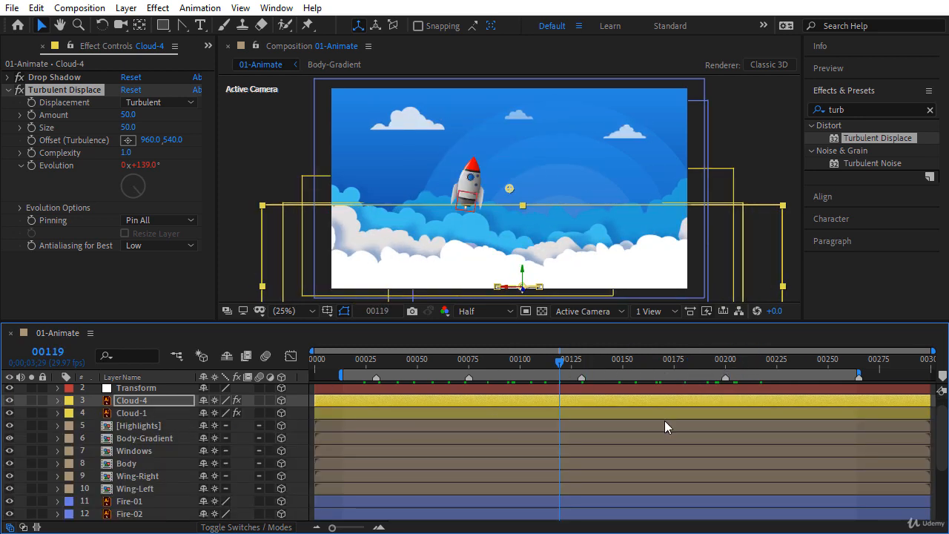
scroll(384, 449, down, 3)
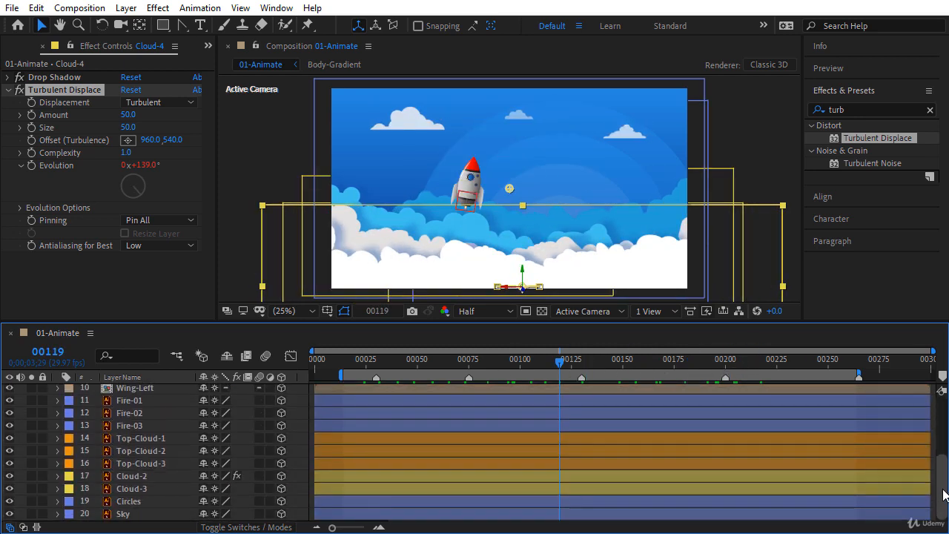
click(150, 475)
drag(854, 141, 127, 250)
scroll(205, 107, up, 2)
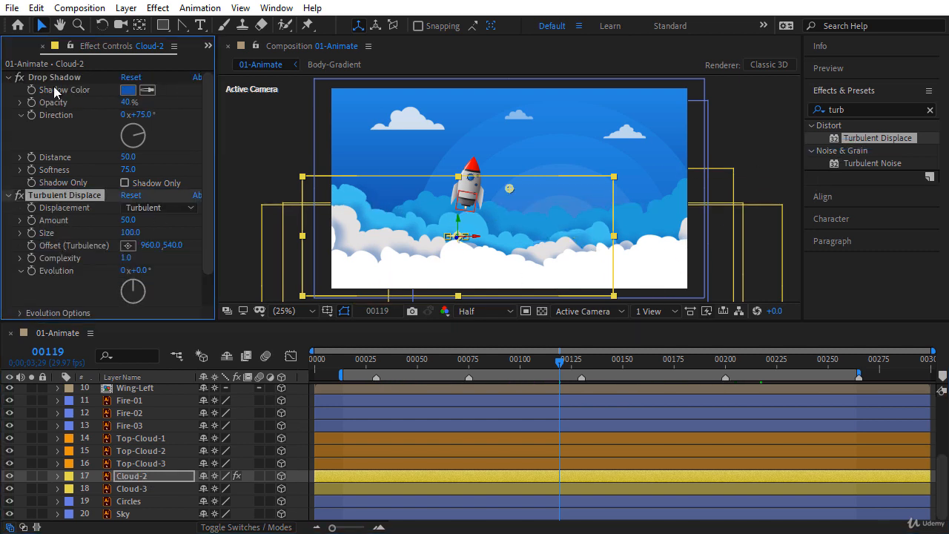
click(8, 77)
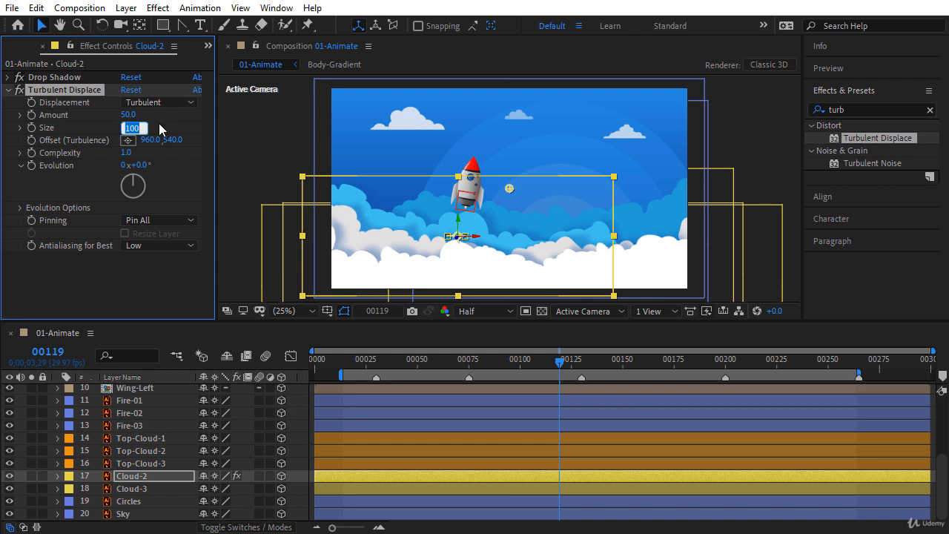
Step: Set Cloud-2's Evolution expression to time * 20
alt+click(31, 166)
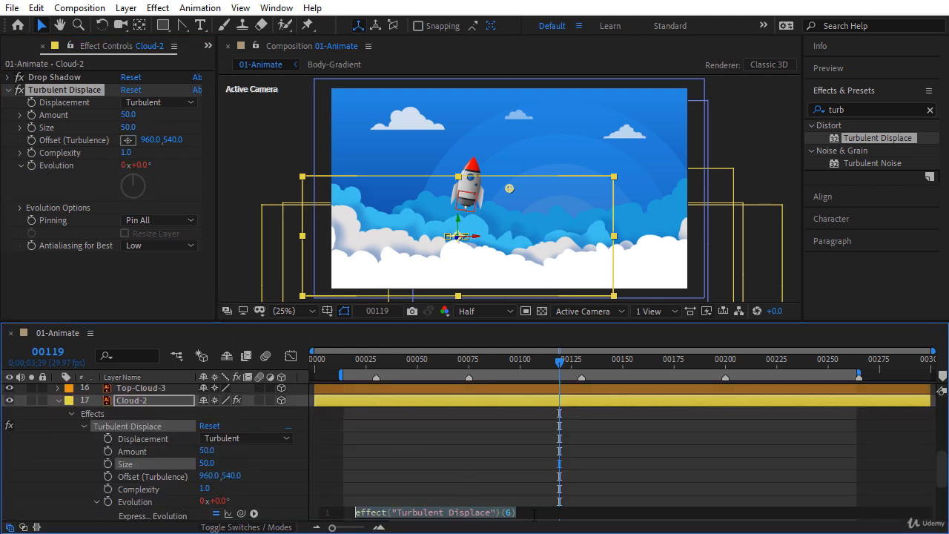
text(time * 20;)
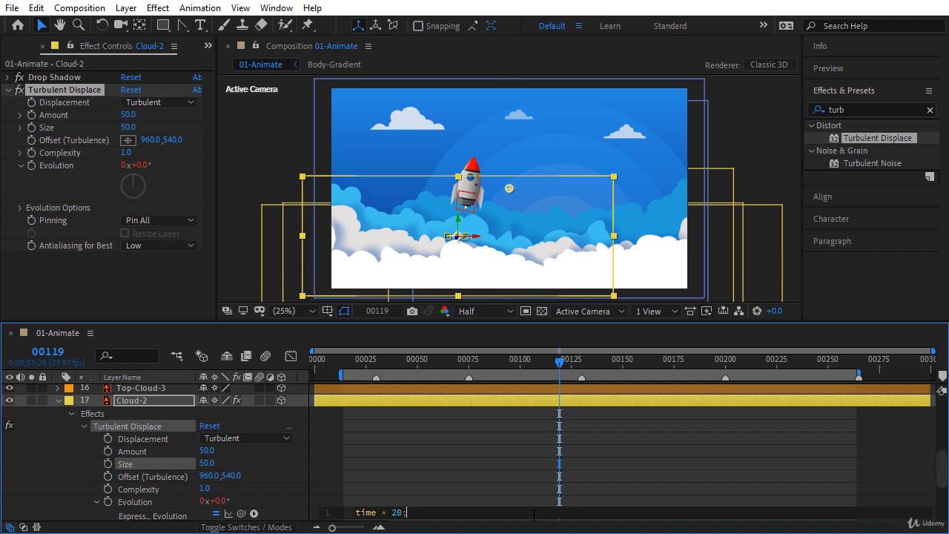
key(KP_Enter)
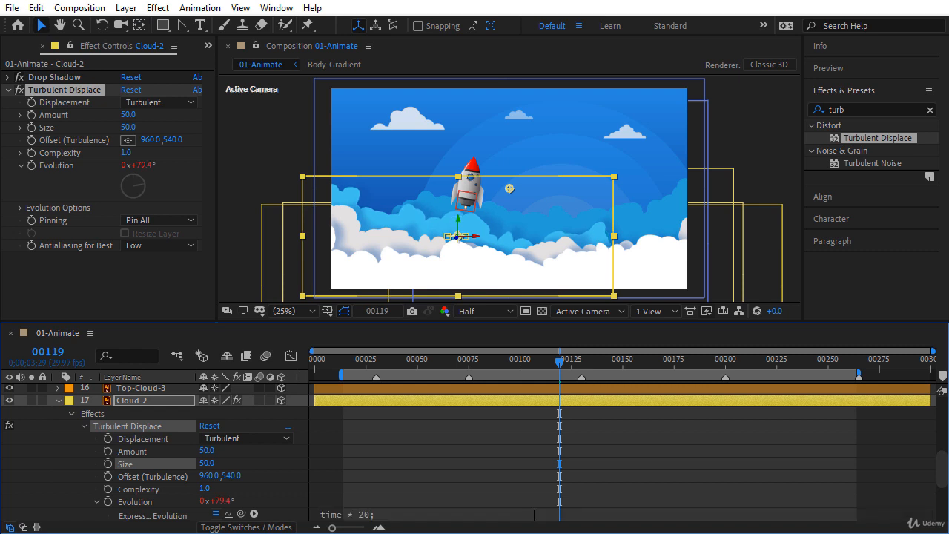
click(58, 400)
Step: Apply Turbulent Displace to Cloud-3 with Size 50
click(122, 489)
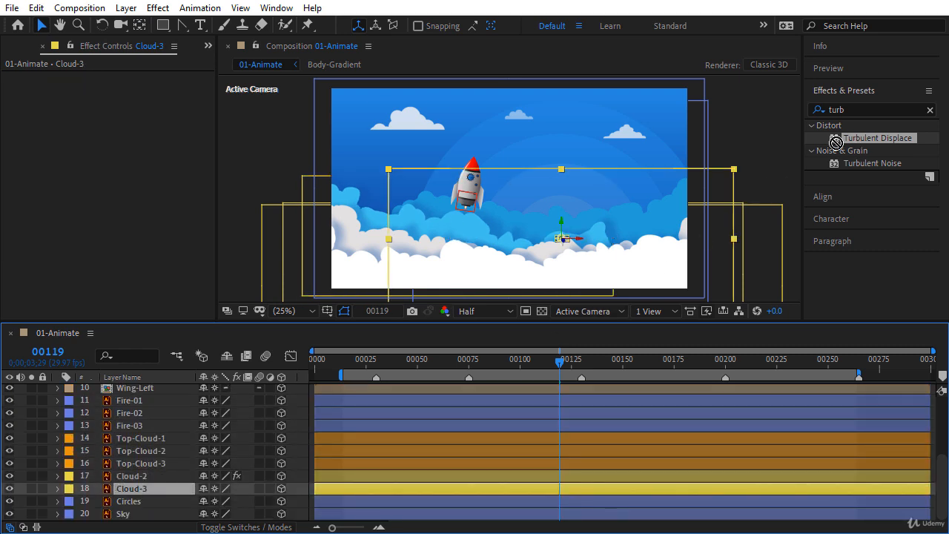
drag(837, 138, 122, 227)
click(134, 116)
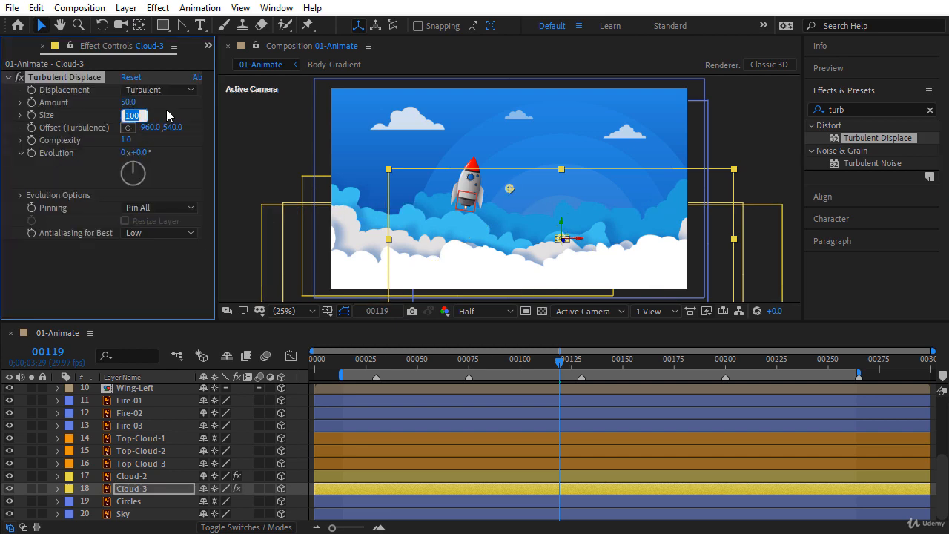
Step: Drive Cloud-3's Evolution with time * 10 and scrub to check the wobble
alt+click(31, 152)
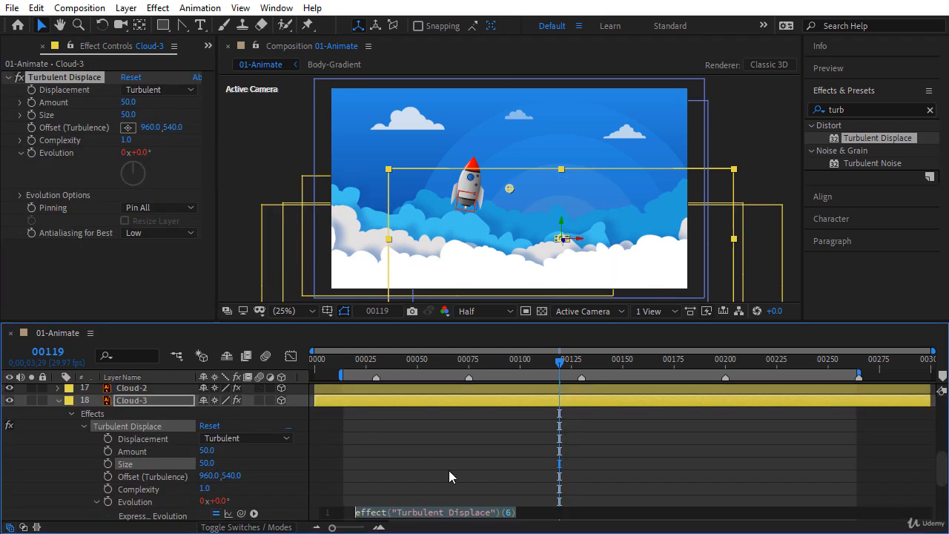
text(time * 10;)
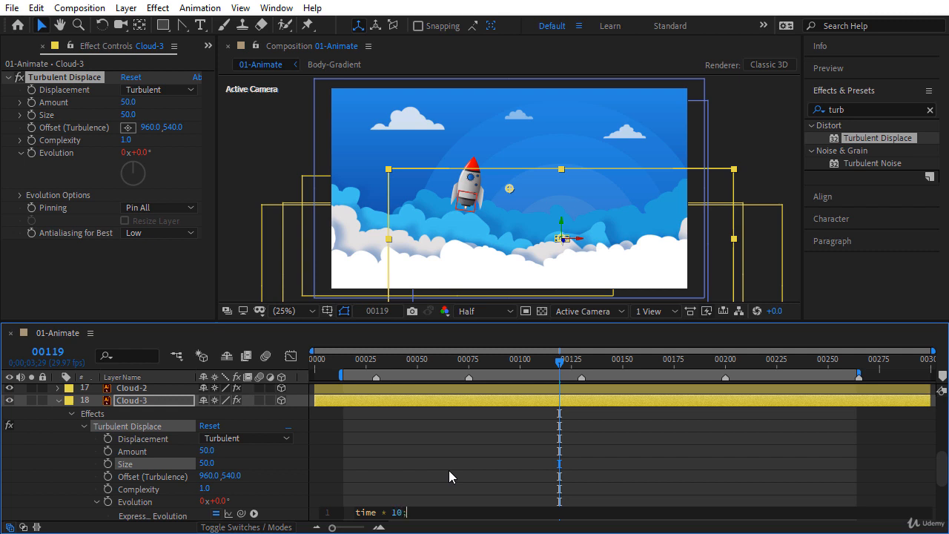
key(KP_Enter)
click(448, 470)
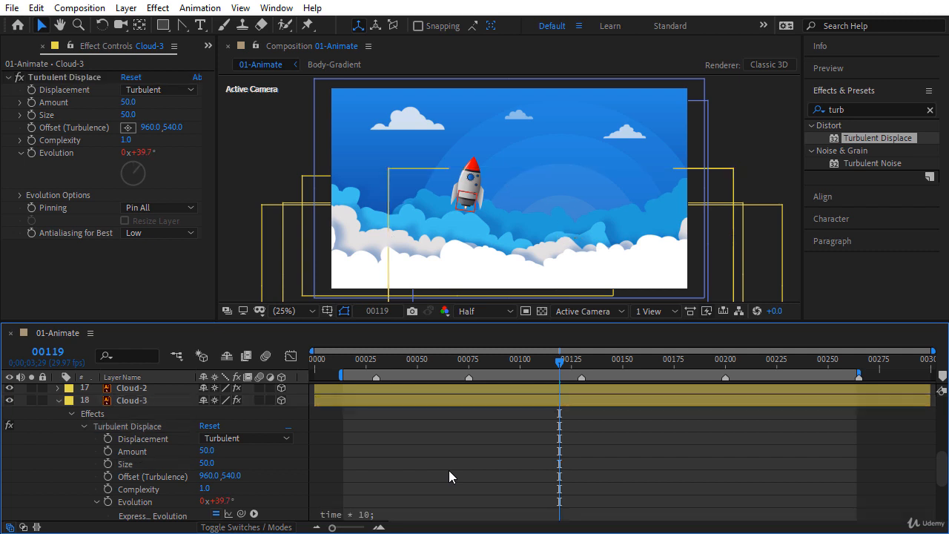
drag(354, 361, 574, 365)
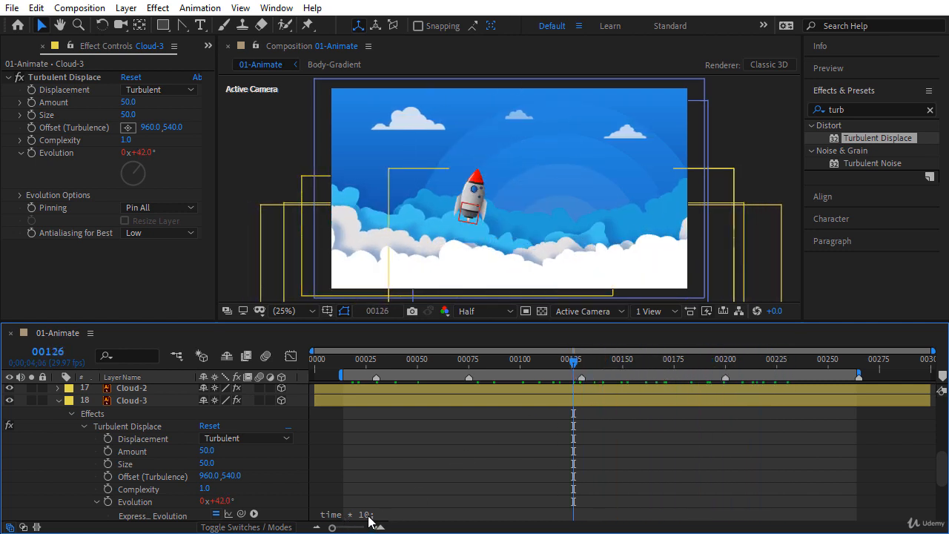
click(58, 401)
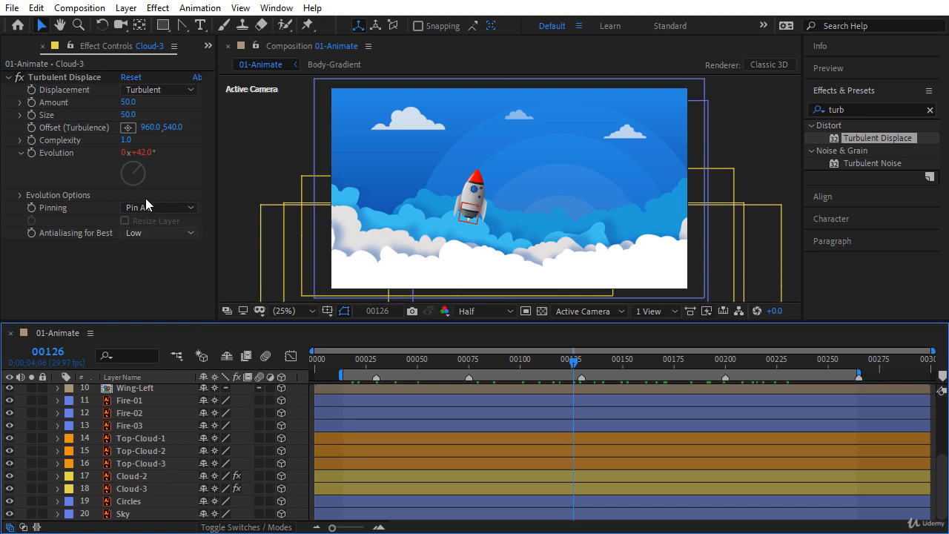
click(126, 8)
Step: Create Camera 1 as a Two-Node Camera with the 50mm preset
mouse_move(138, 31)
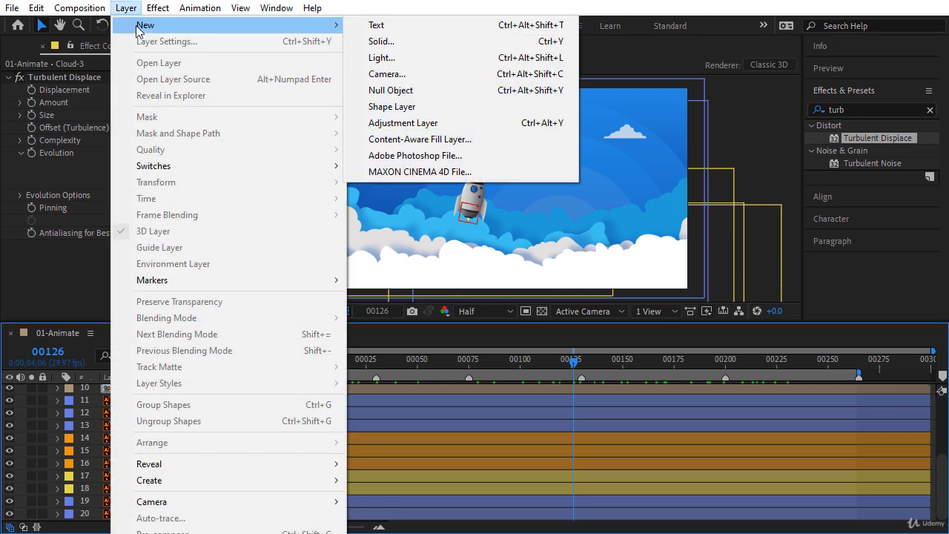
click(386, 74)
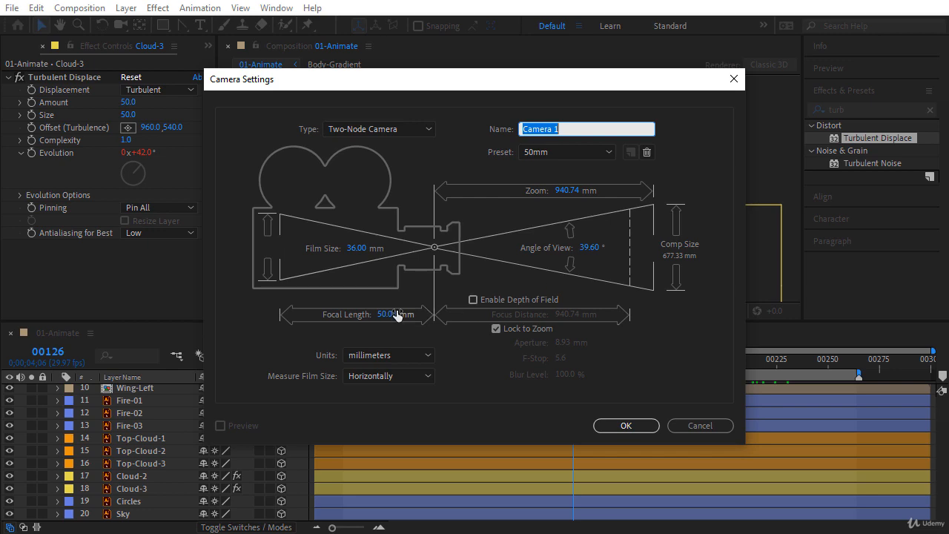
click(615, 425)
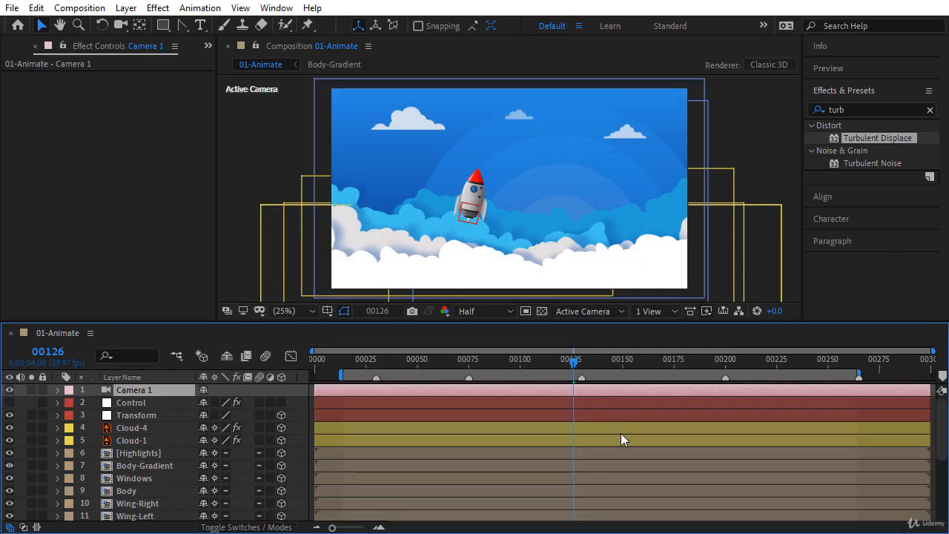
Step: Keyframe Camera 1's Position at the first frame with Z -2700
drag(459, 361, 292, 362)
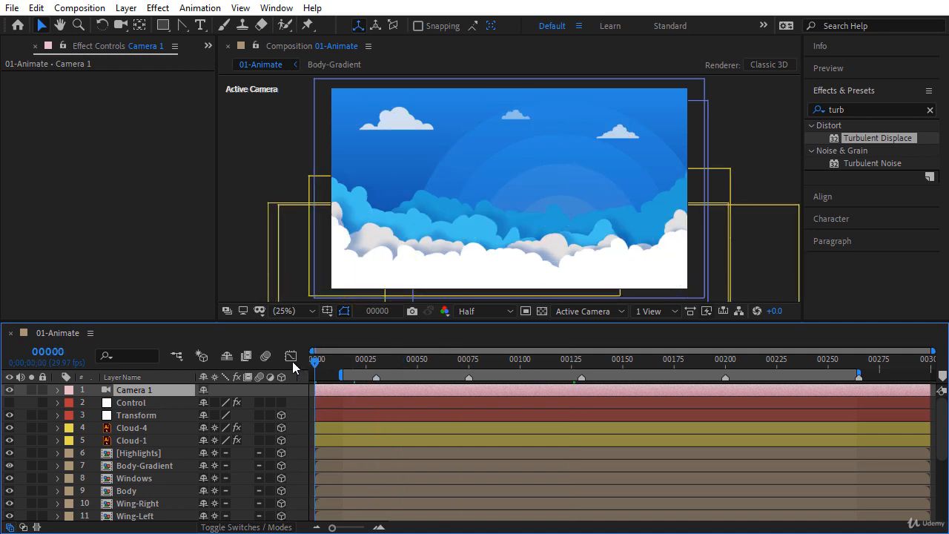
key(p)
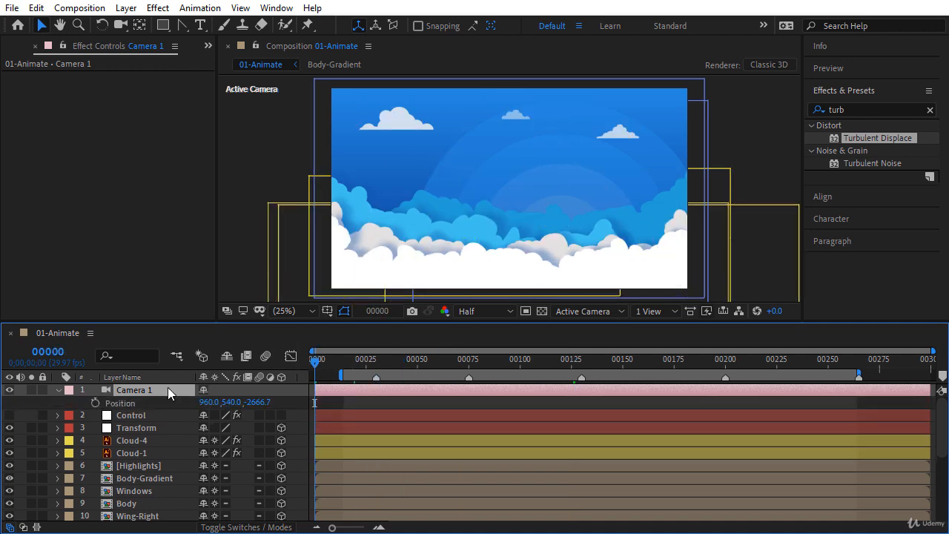
click(94, 402)
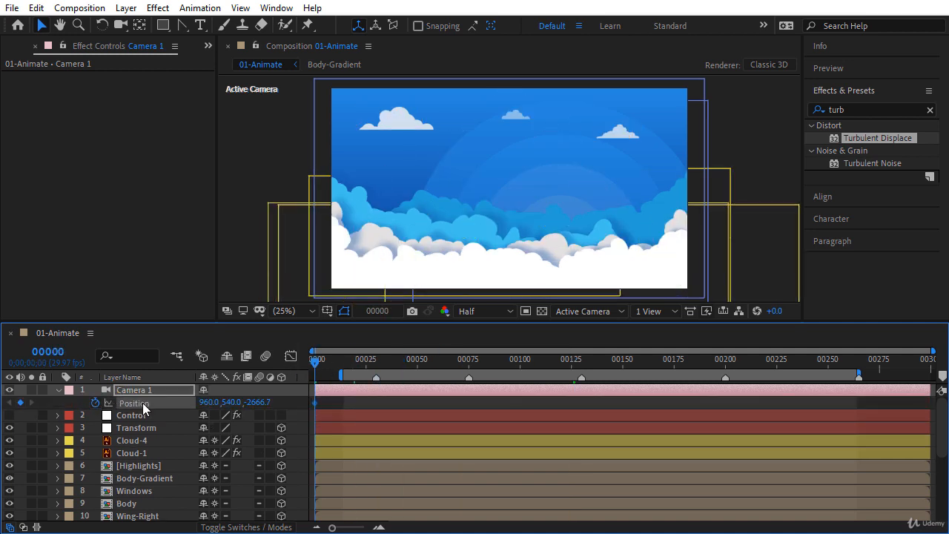
click(257, 403)
text(2700)
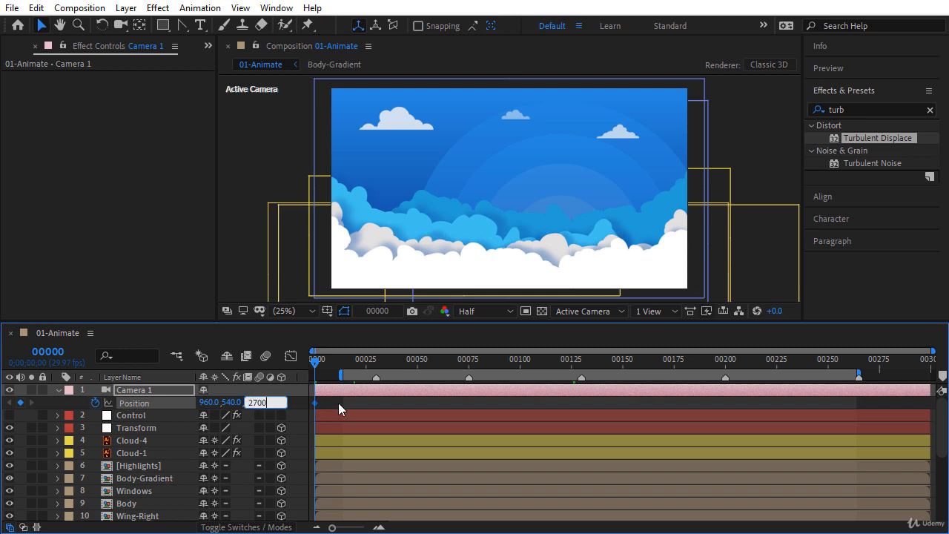
key(Return)
Step: At the last frame set Camera 1's Z to -2500, then preview the dolly
drag(334, 363, 936, 363)
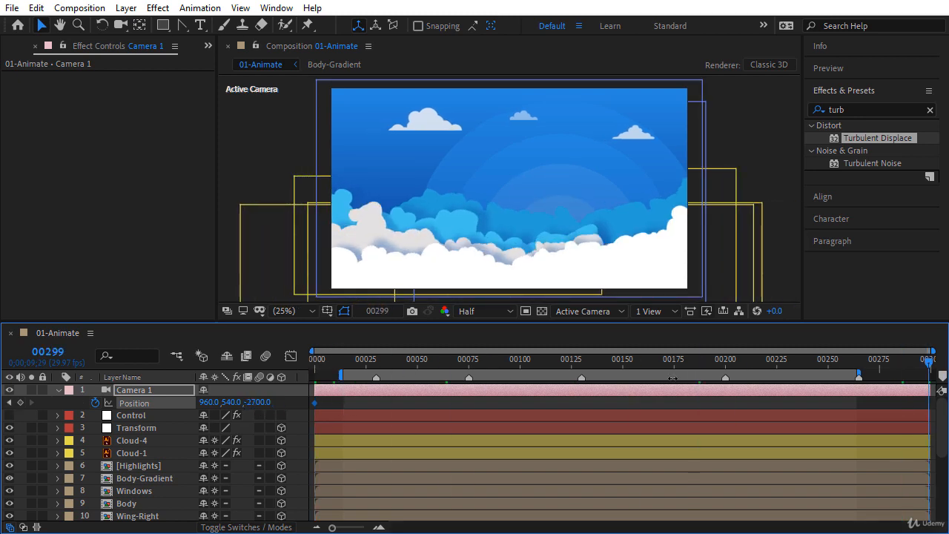
drag(260, 405, 374, 405)
text(00)
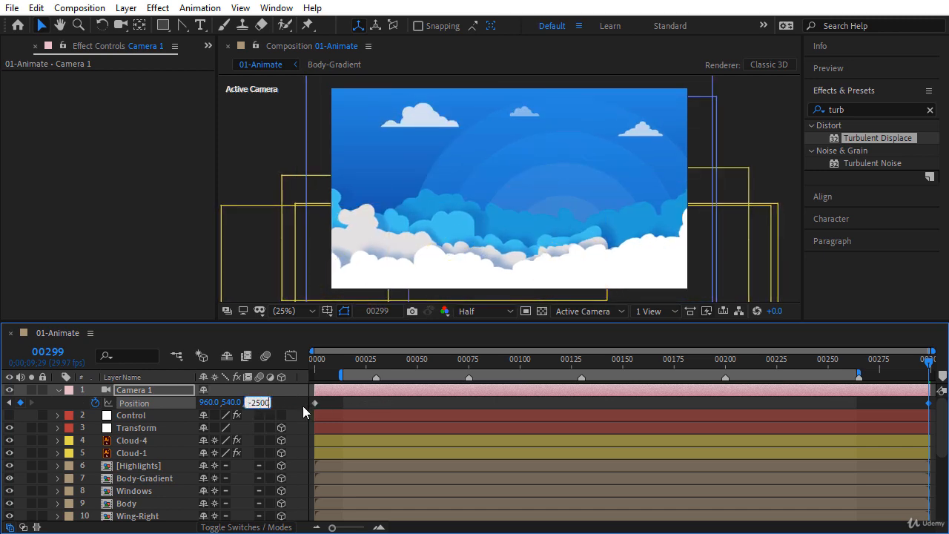
key(Return)
click(340, 406)
click(316, 365)
drag(324, 364, 425, 372)
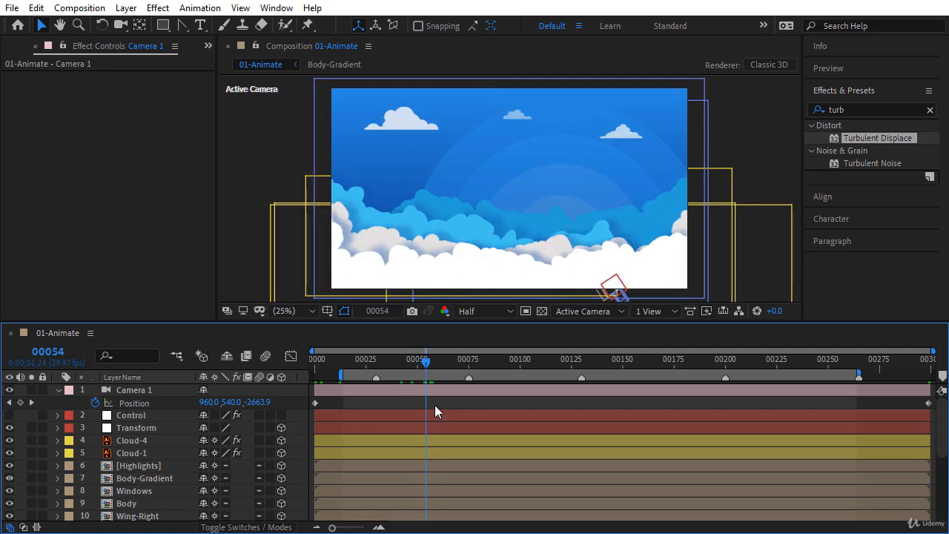
key(space)
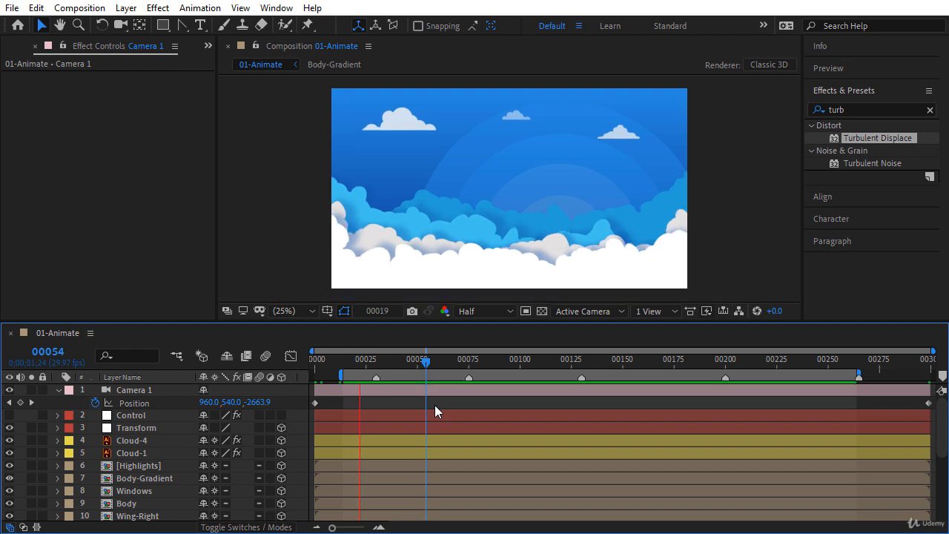